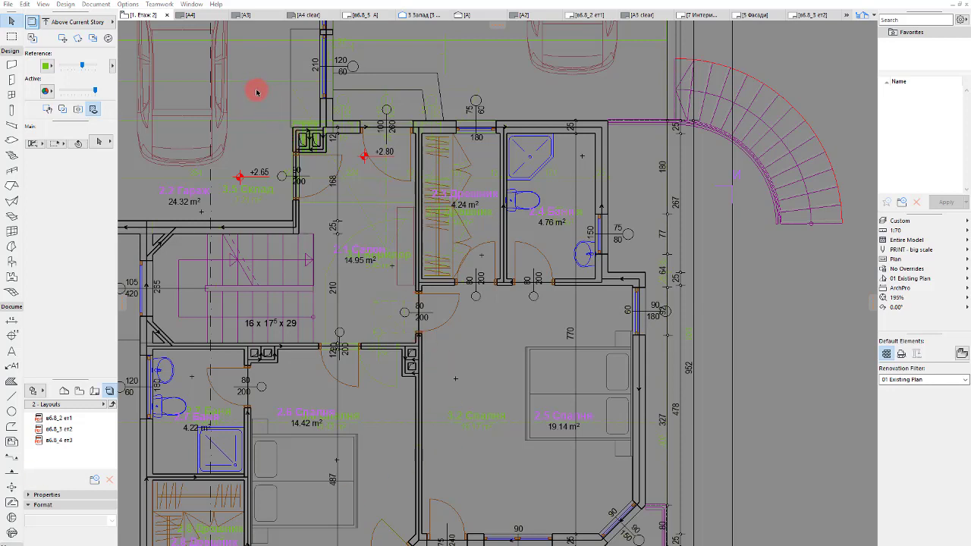
Zoom the floor plan and switch the Navigator from the Layout Book to the Project Map
scroll(268, 111, "up", 6)
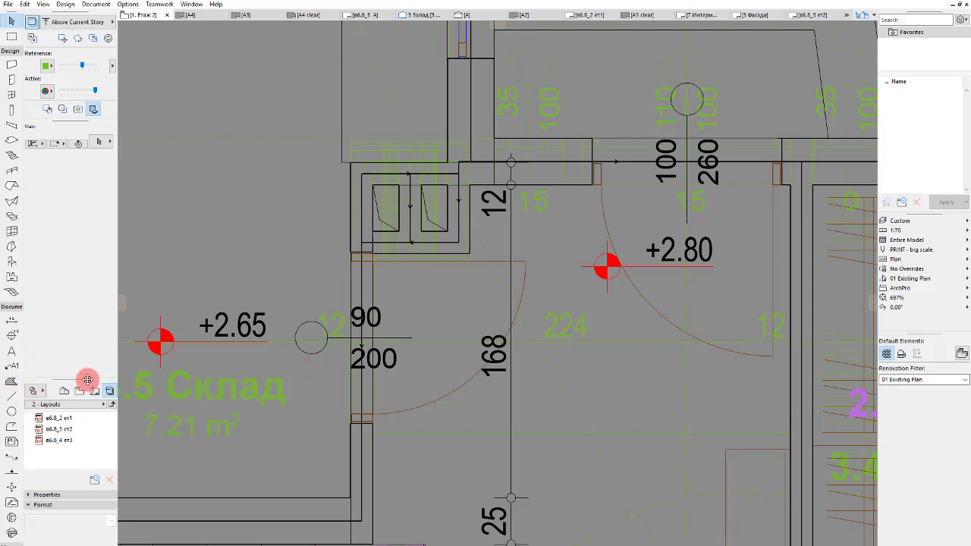
left_click(82, 392)
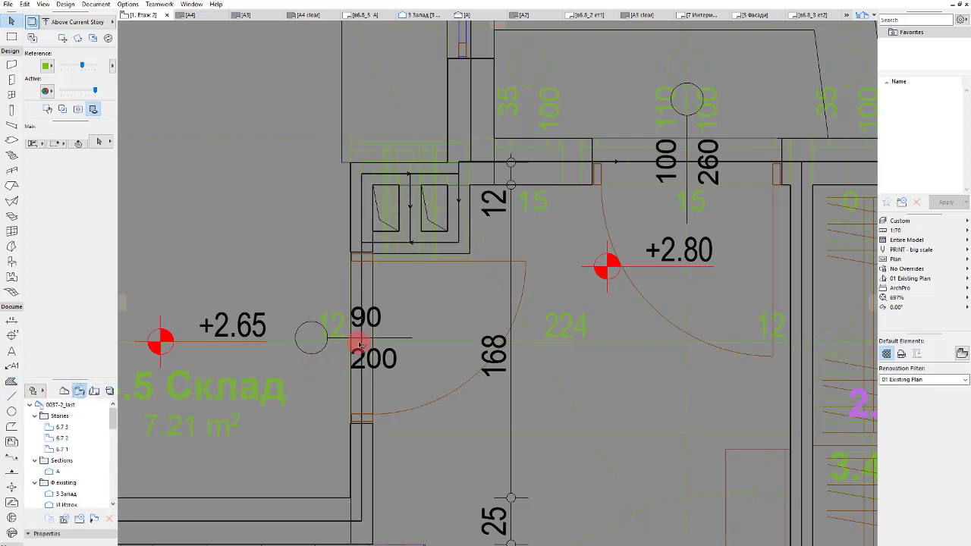
scroll(353, 327, "down", 3)
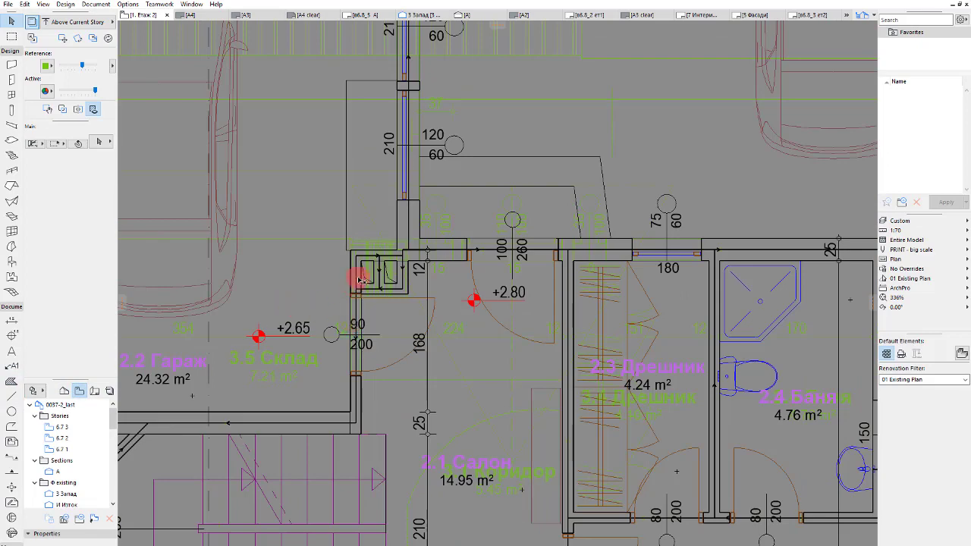
scroll(446, 243, "down", 3)
scroll(444, 249, "down", 2)
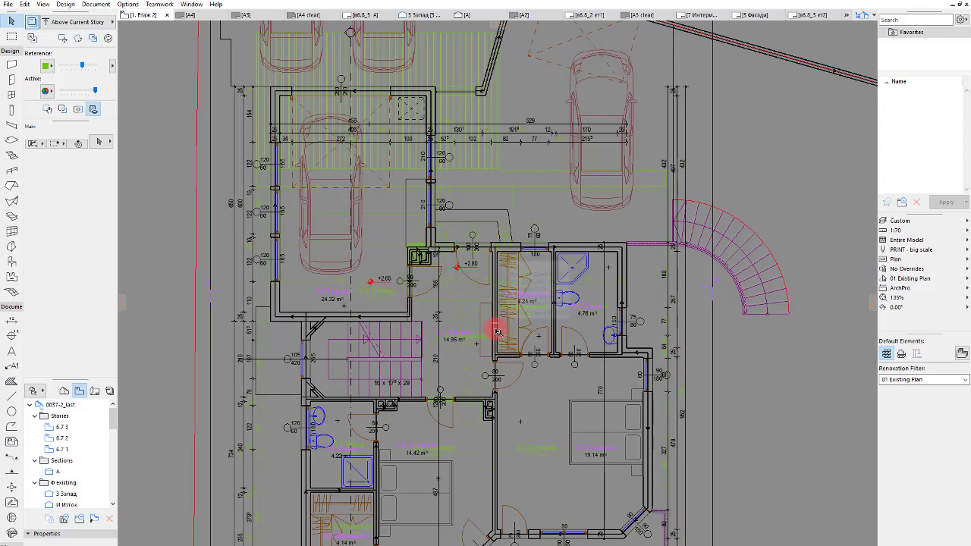
In the 6_8_N 3D view, delete the ground mesh and paving slab, then return to the floor plan
key("F3")
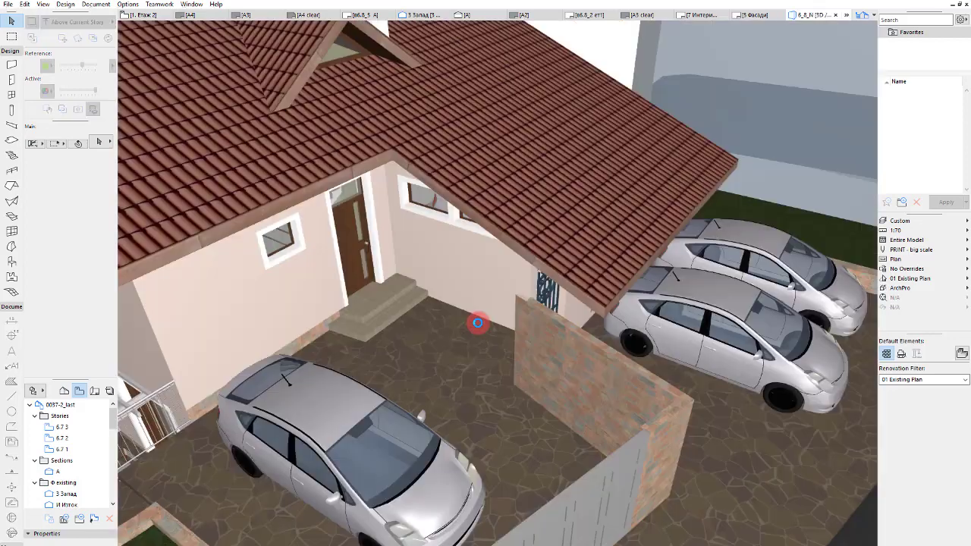
left_click(477, 324)
left_click(477, 324)
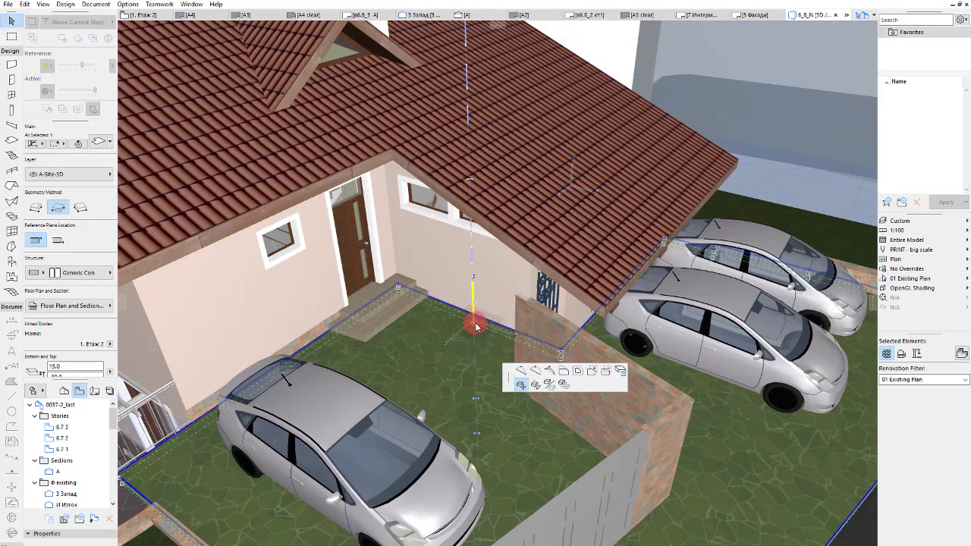
key("Delete")
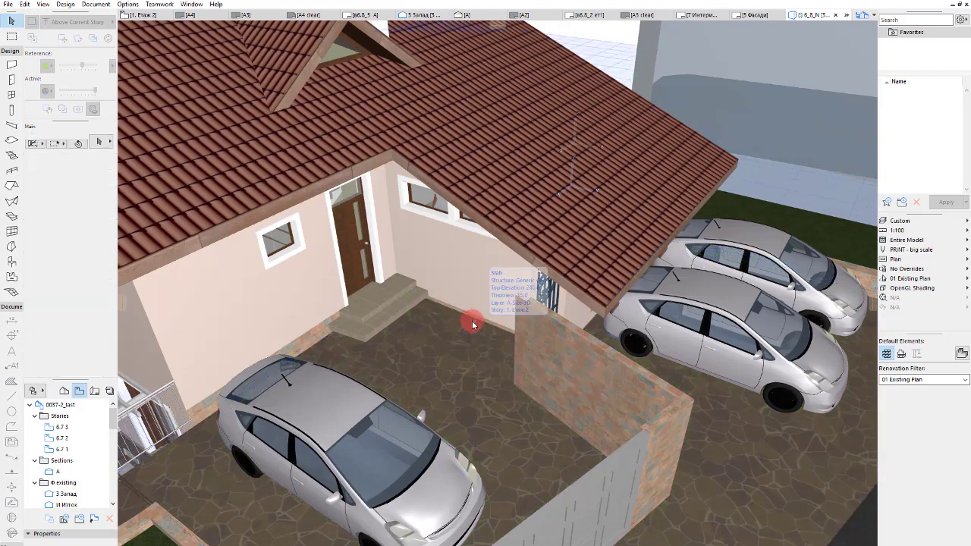
left_click(443, 331)
key("Delete")
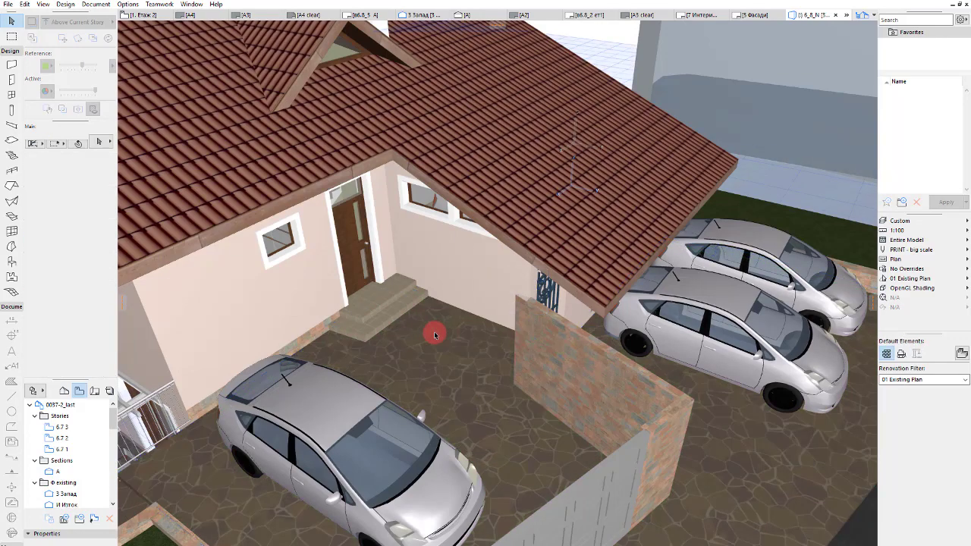
middle_click_drag(443, 331, 498, 303, "shift")
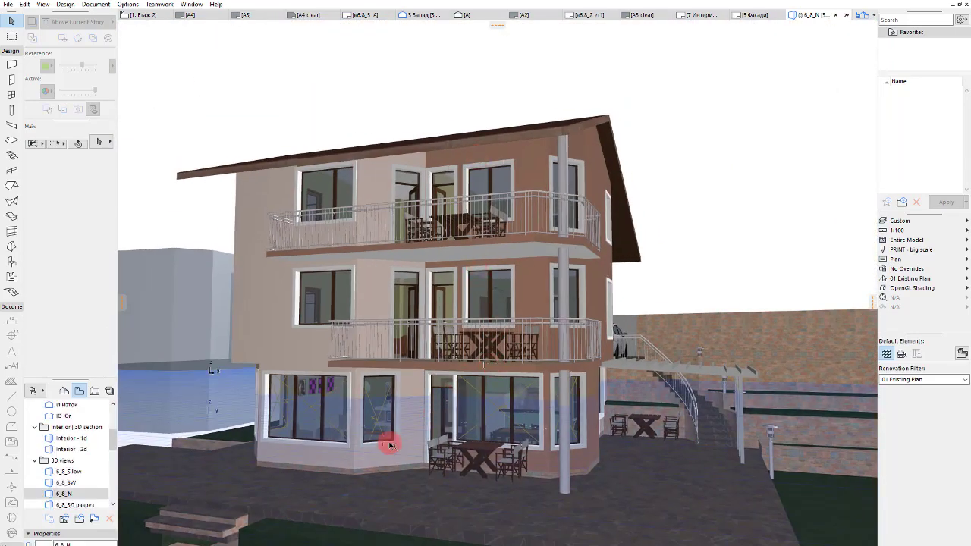
key("F2")
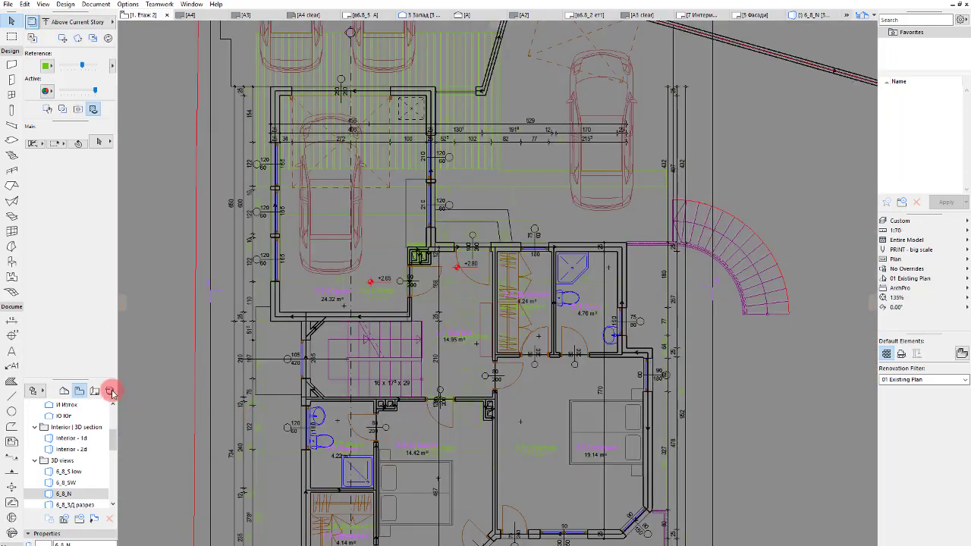
Open story 6.7.3's plan from the Project Map and zoom to frame it
scroll(80, 460, "up", 5)
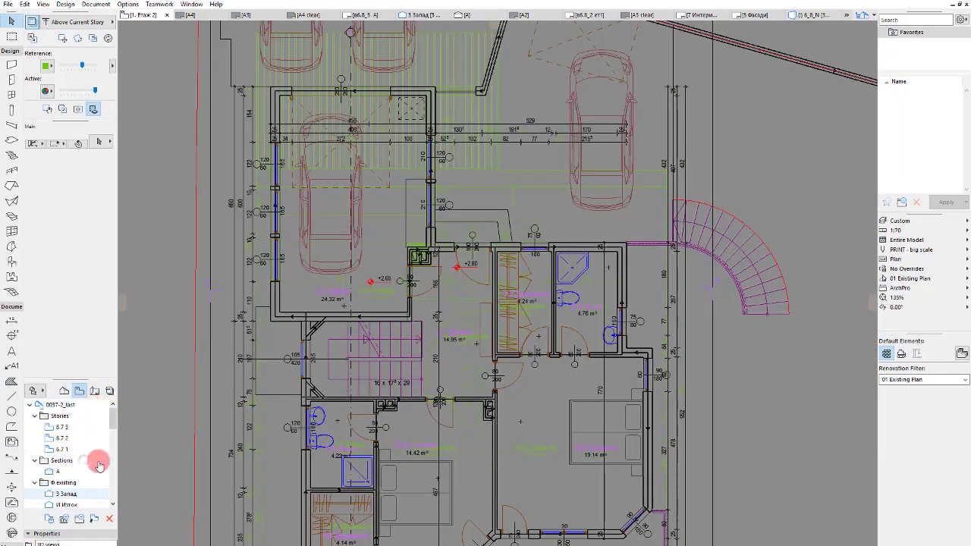
left_click(70, 427)
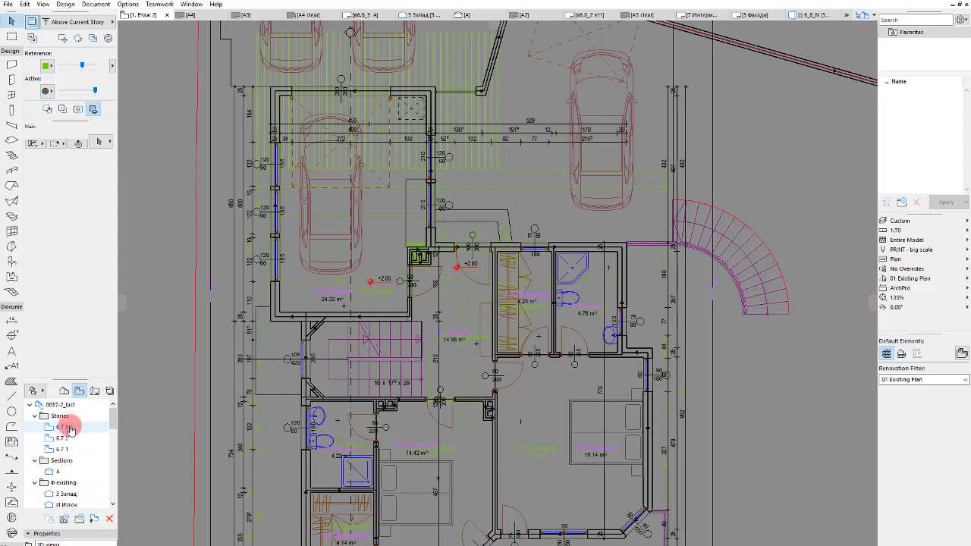
left_click(62, 449, "shift")
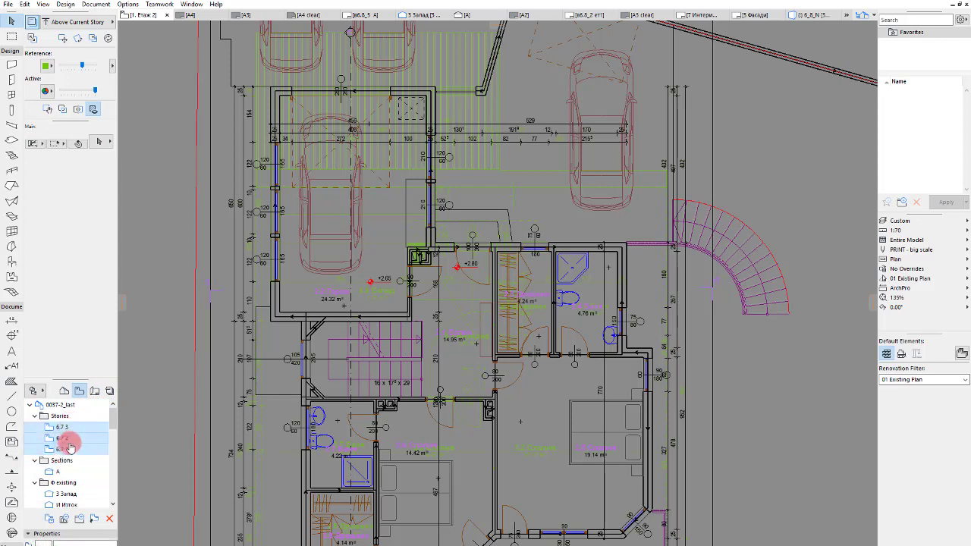
left_click(67, 429)
double_click(64, 431)
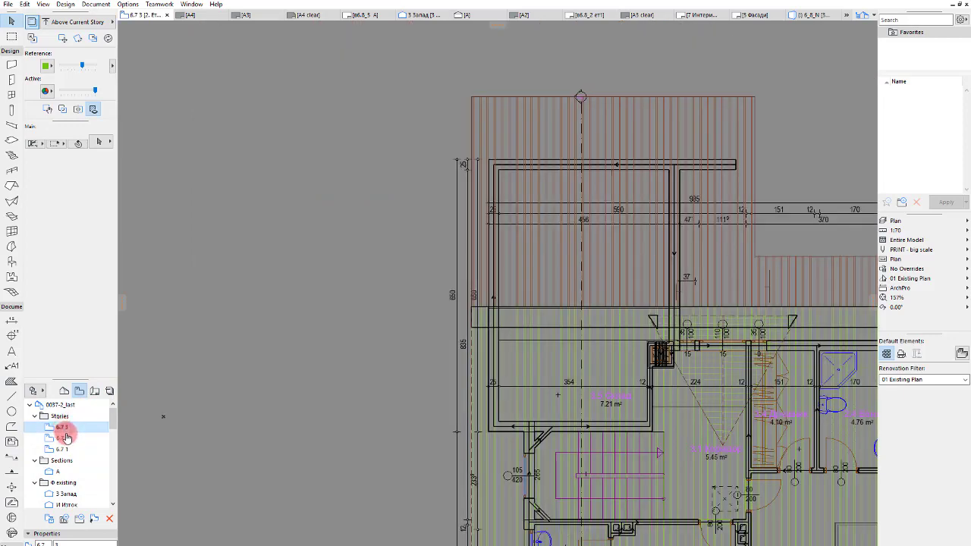
scroll(217, 269, "down", 3)
scroll(401, 484, "down", 3)
scroll(417, 483, "up", 6)
scroll(417, 483, "down", 3)
scroll(384, 412, "up", 1)
scroll(344, 438, "up", 2)
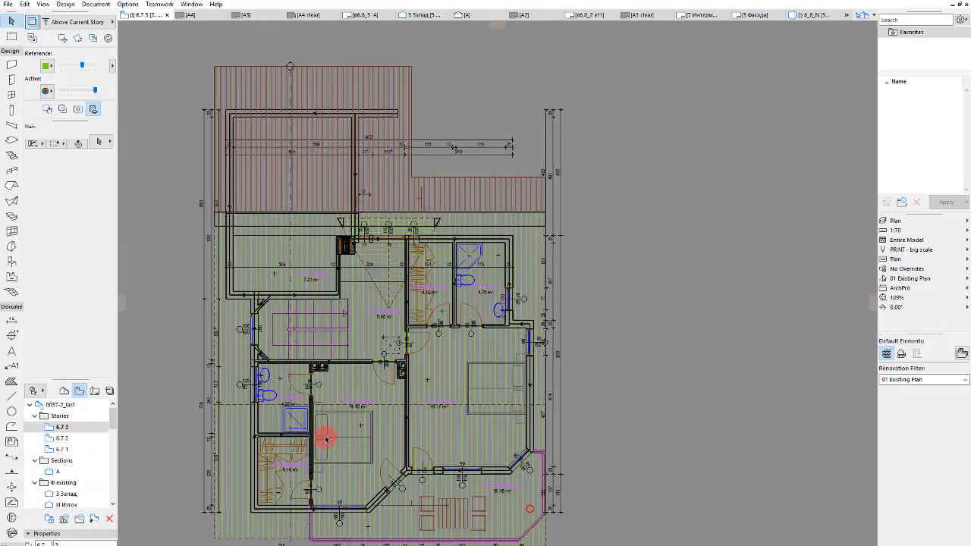
Set Zooming to Current Zoom for stories 6.7.3, 6.7.2 and 6.7.1, then open 6.7.2 and 6.7.1
left_click(61, 449, "shift")
right_click(62, 448)
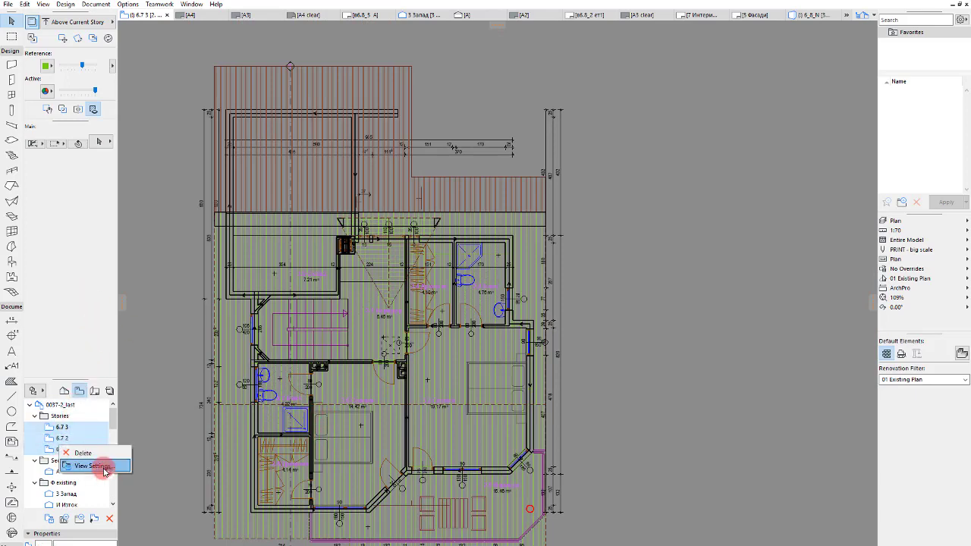
left_click(100, 464)
left_click(495, 313)
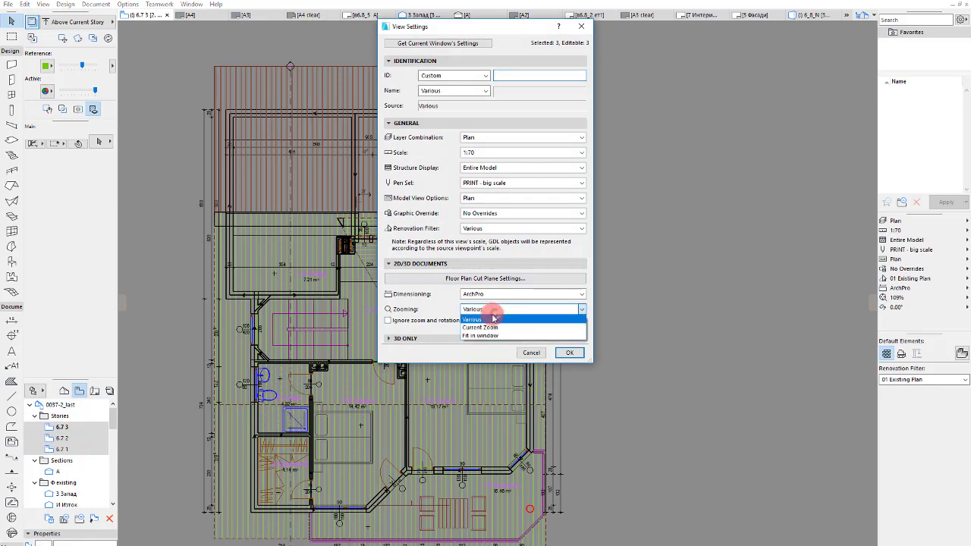
left_click(494, 321)
left_click(565, 353)
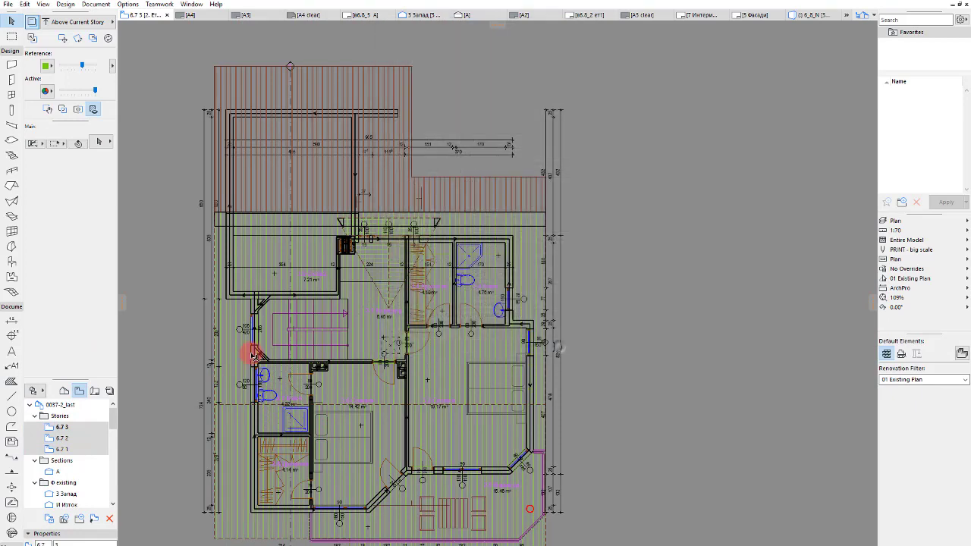
left_click(96, 442)
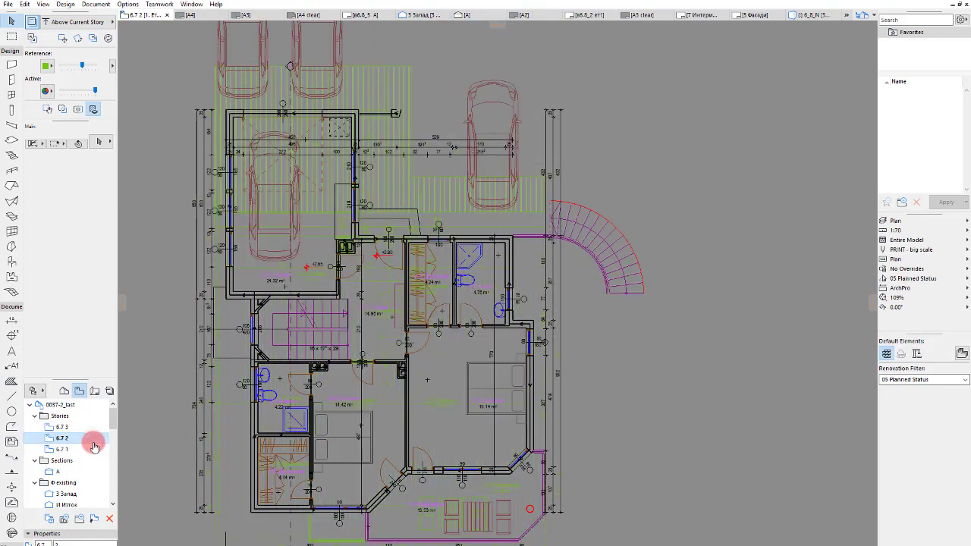
left_click(70, 450)
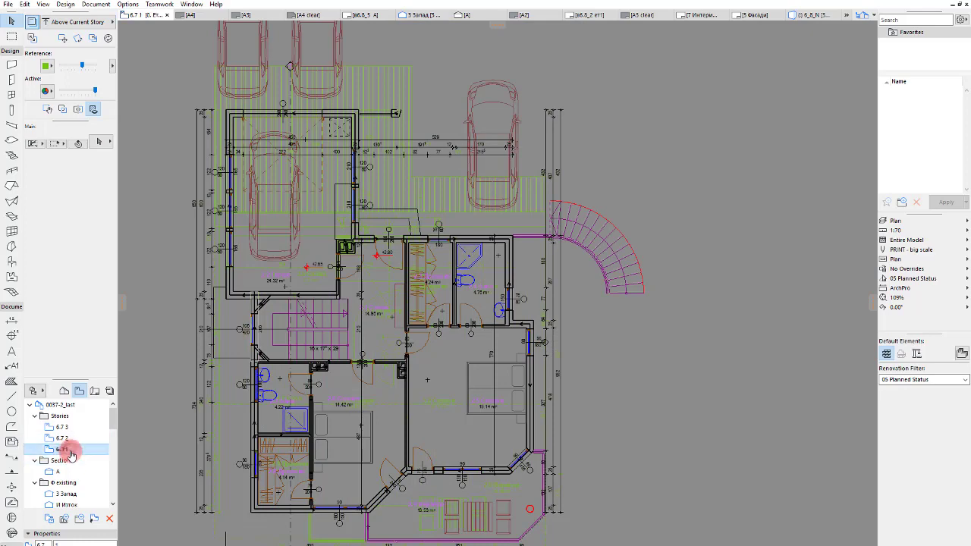
Reapply the Plan layer combination in Layers (Ctrl+L) on story 6.7.1's plan
left_click(666, 262)
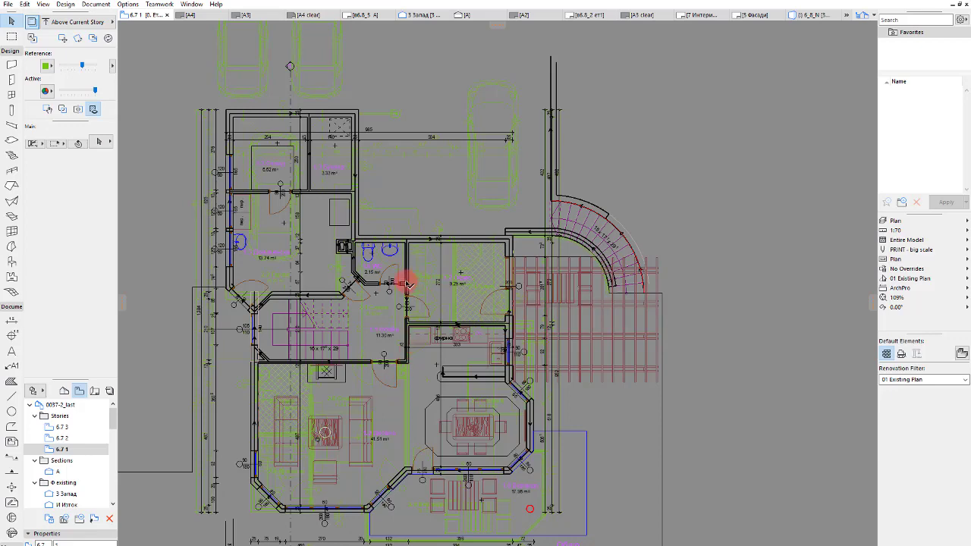
key("ctrl+l")
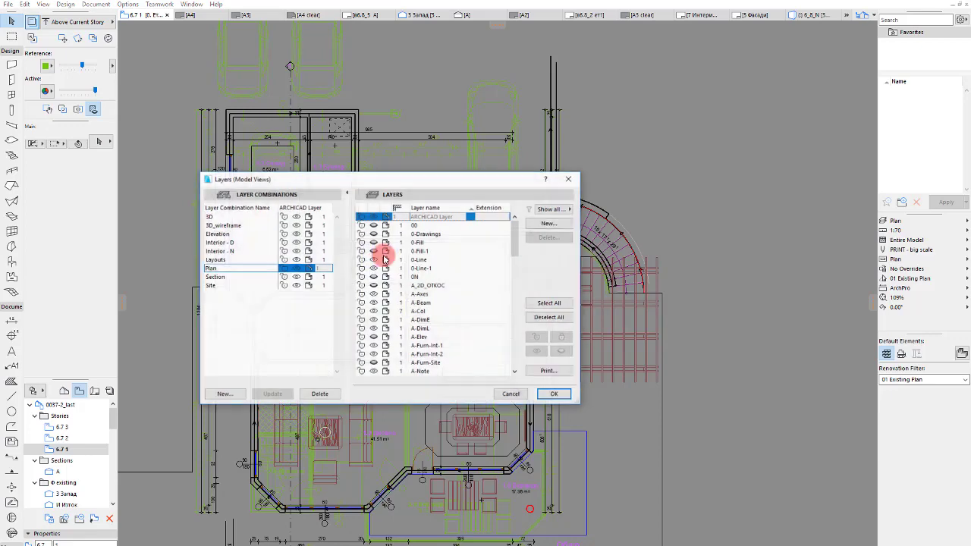
left_click(228, 275)
left_click(228, 268)
left_click(560, 394)
left_click(356, 343)
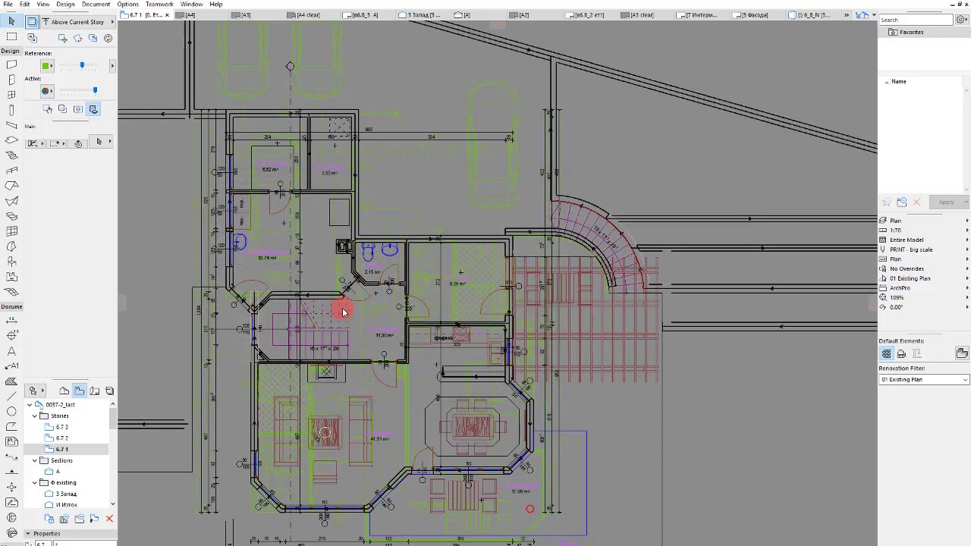
scroll(402, 258, "down", 4)
scroll(364, 254, "up", 2)
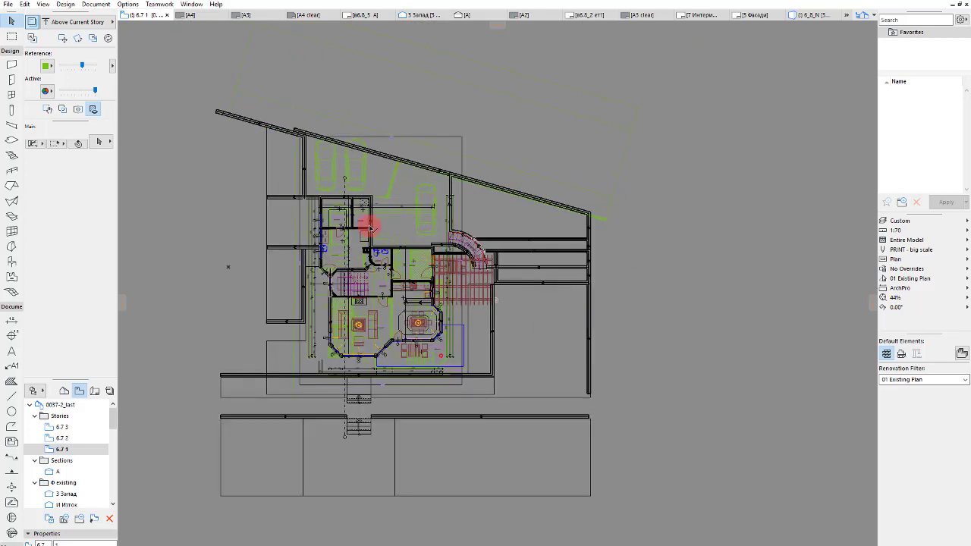
scroll(304, 299, "up", 3)
scroll(256, 336, "up", 1)
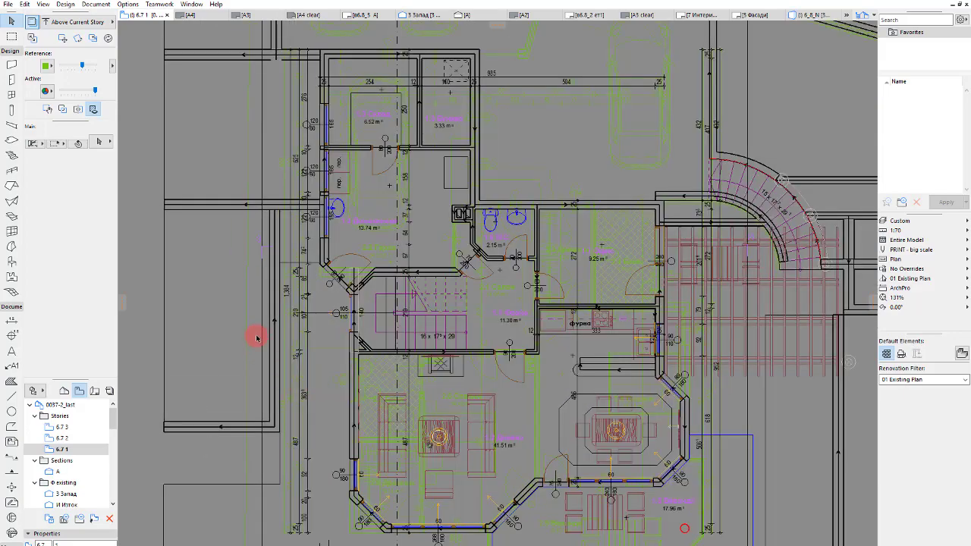
scroll(260, 329, "up", 2)
scroll(347, 303, "down", 3)
scroll(357, 311, "up", 2)
scroll(265, 277, "up", 2)
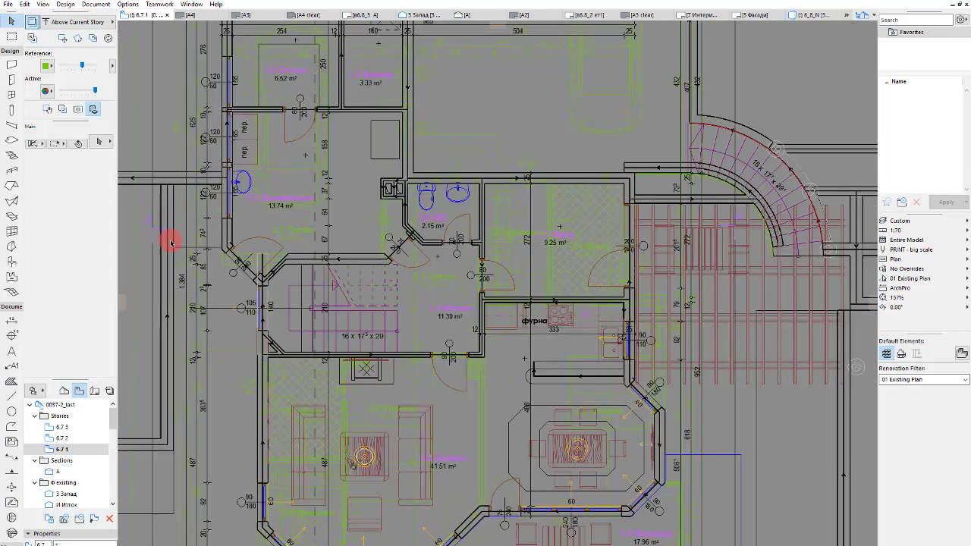
scroll(280, 263, "up", 2)
scroll(296, 269, "down", 2)
scroll(288, 281, "up", 1)
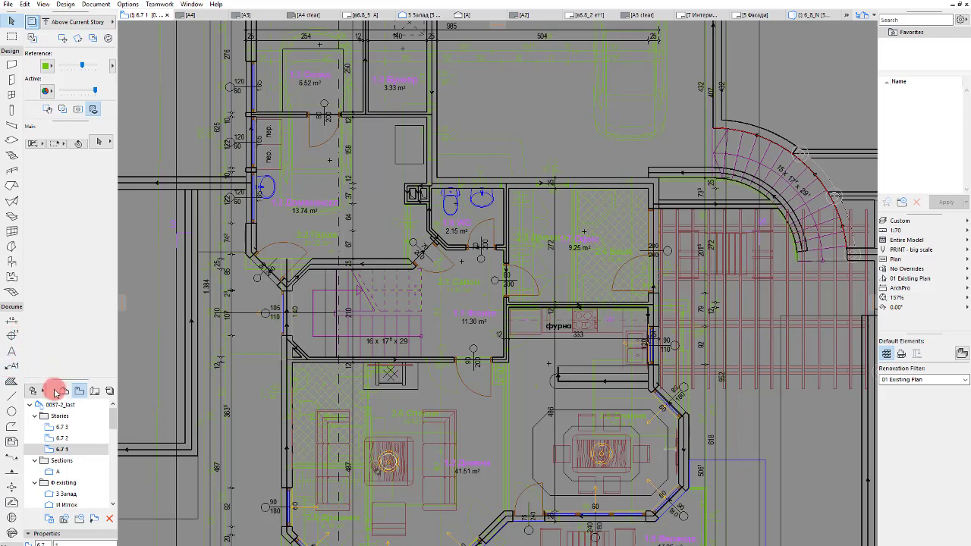
left_click(66, 439)
left_click(79, 429)
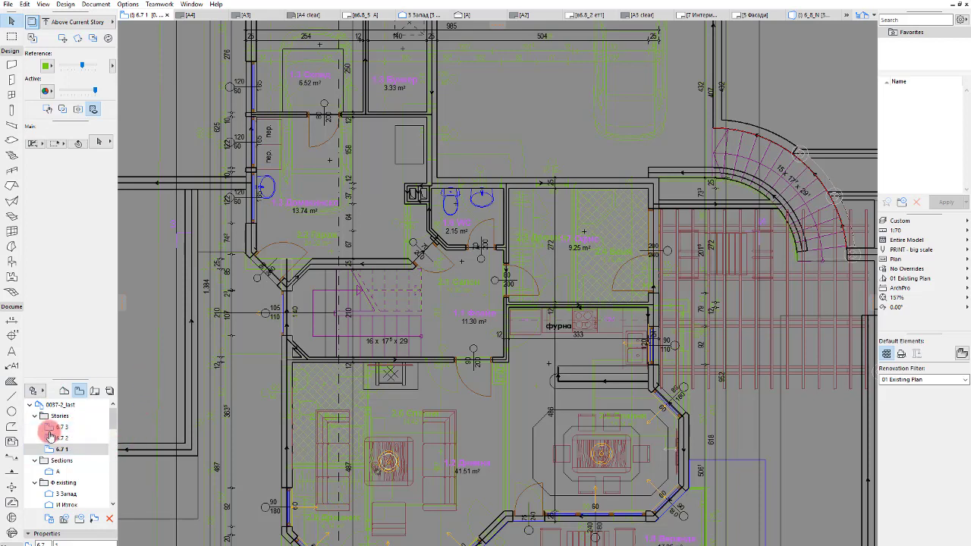
left_click(51, 440)
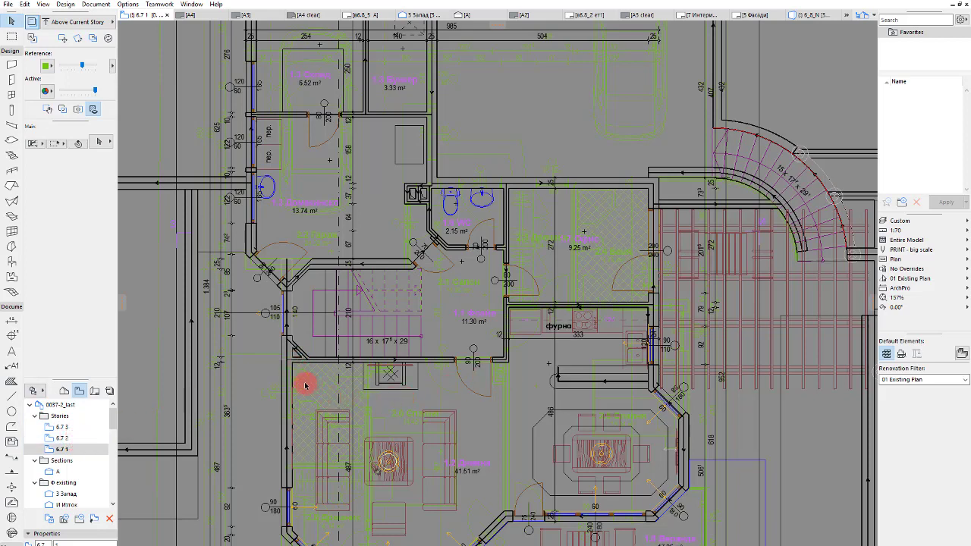
Open story 6.7.2's plan and select, then deselect, the curved stair to inspect it
left_click(74, 439)
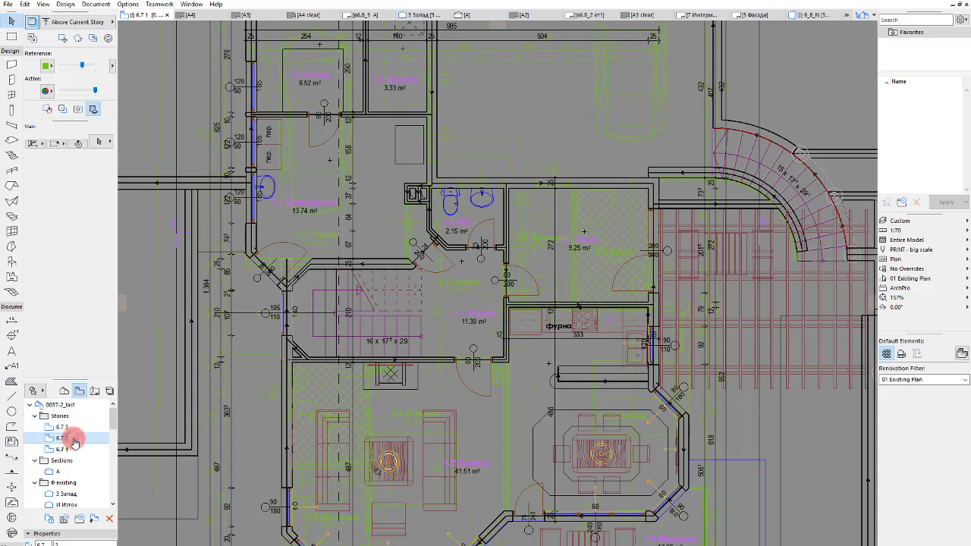
double_click(59, 440)
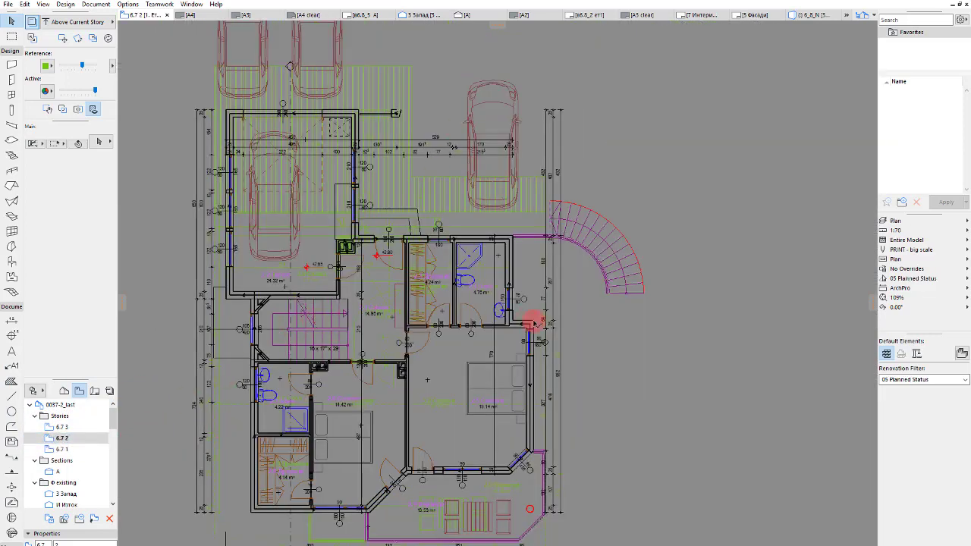
scroll(558, 292, "up", 1)
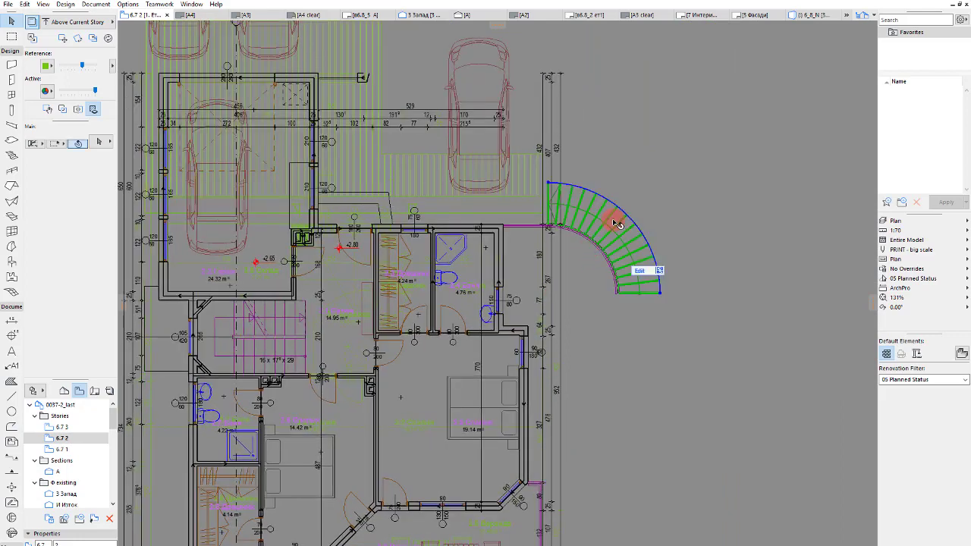
left_click(616, 222)
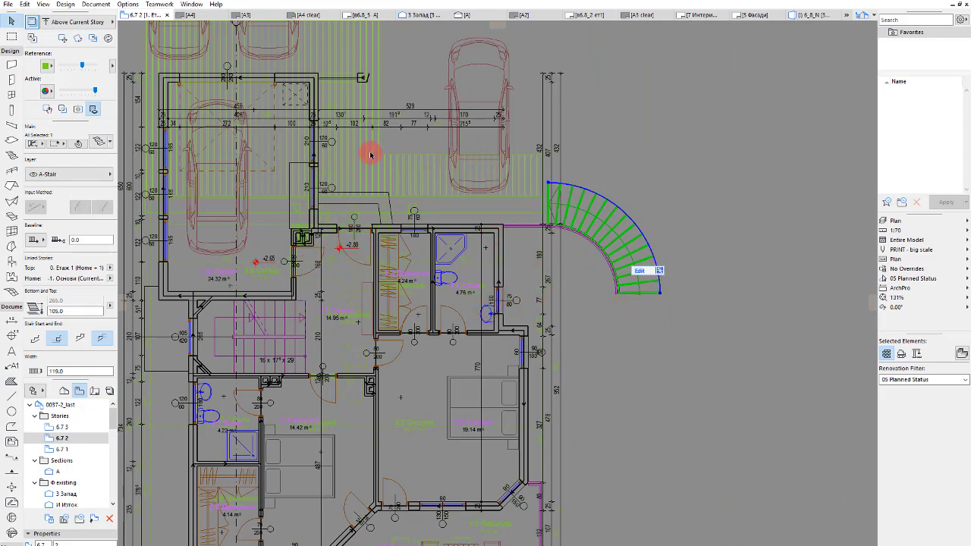
left_click(301, 259)
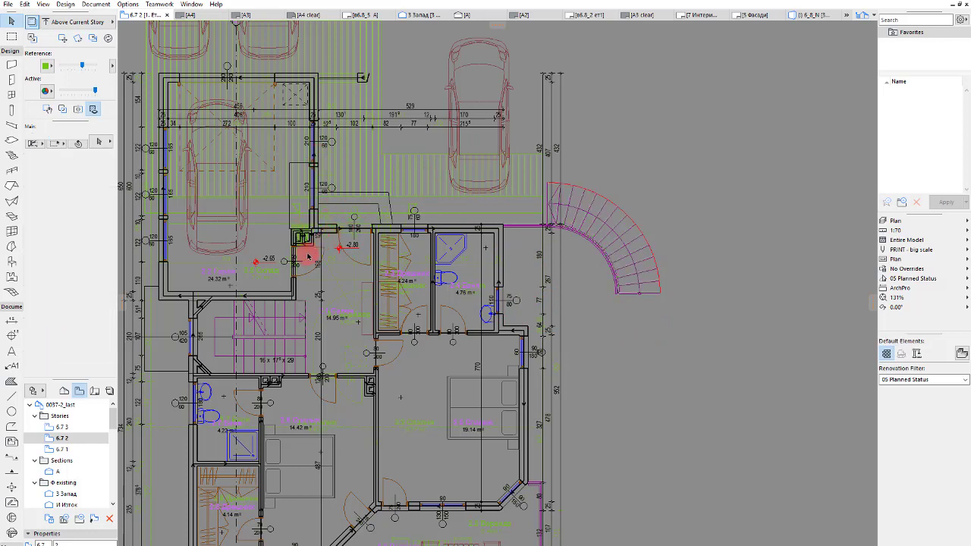
Reopen the 6.7.2 view and select stories 6.7.3 through 6.7.1 in the Project Map
double_click(76, 437)
left_click(60, 427)
left_click(67, 449)
left_click(69, 436)
Open View Settings for the three selected stories and expand the 3D ONLY section
right_click(69, 436)
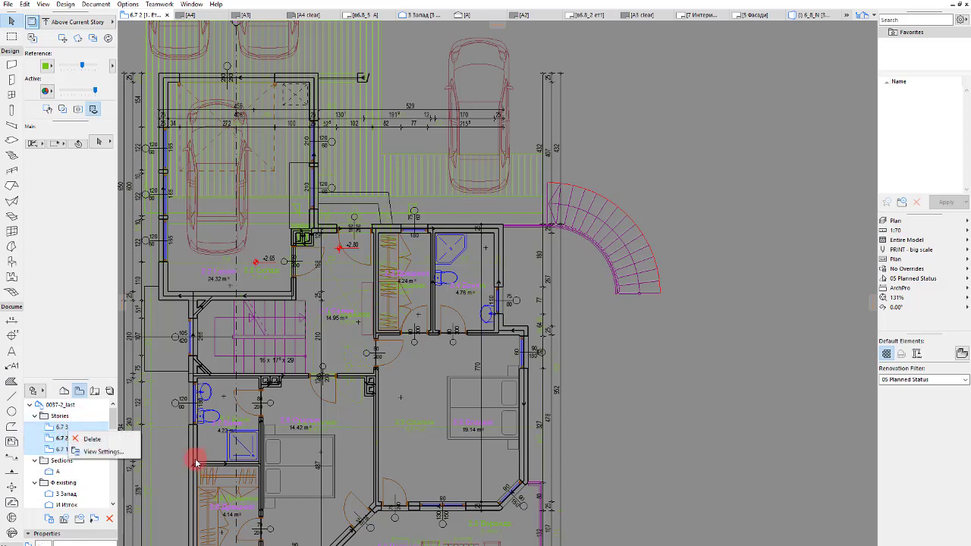
left_click(120, 448)
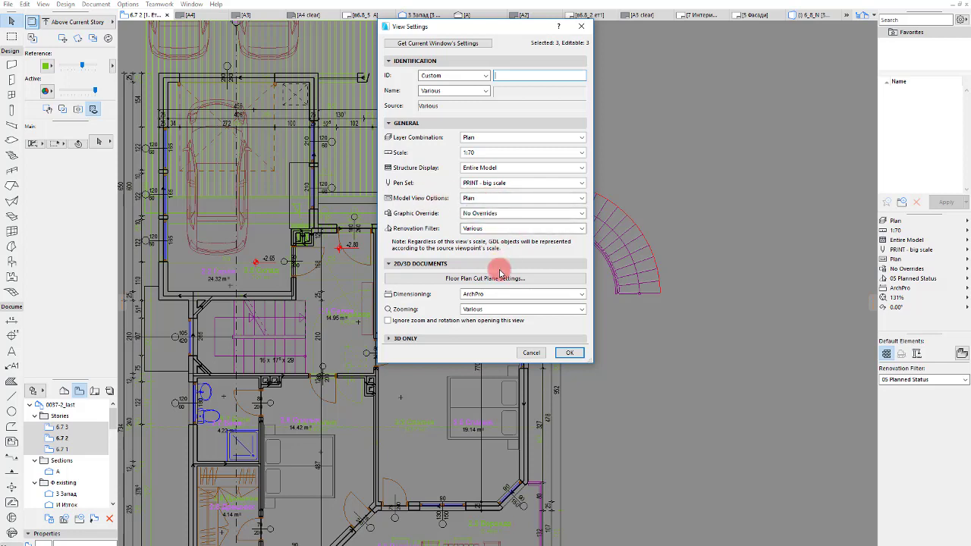
left_click(531, 338)
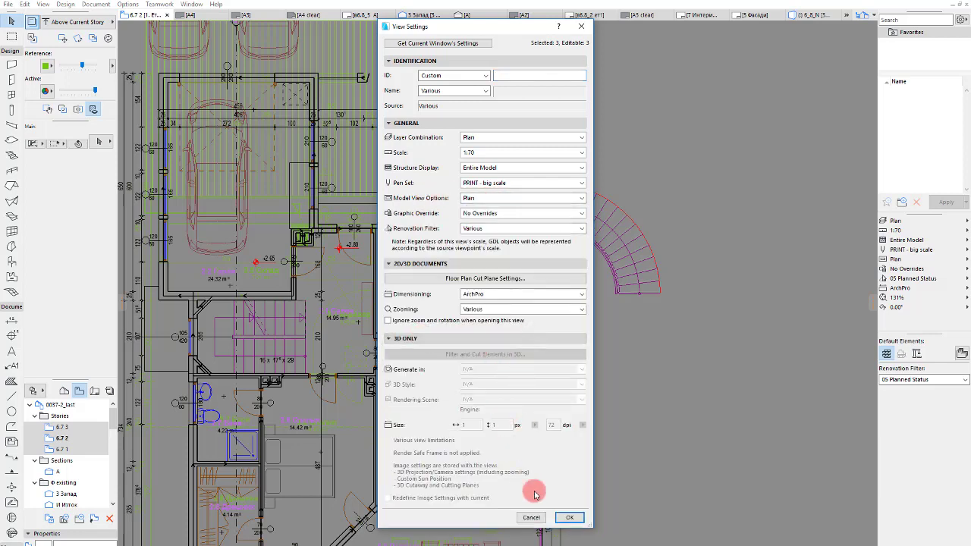
Cancel View Settings and select the straight stair on the story 6.7.2 plan
left_click(531, 518)
scroll(231, 349, "up", 3)
scroll(235, 348, "up", 6)
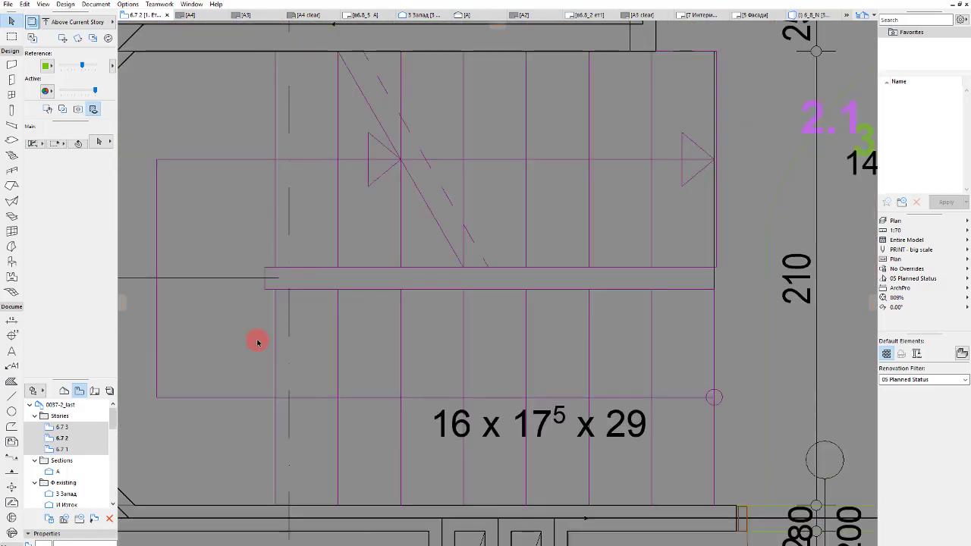
left_click(337, 319)
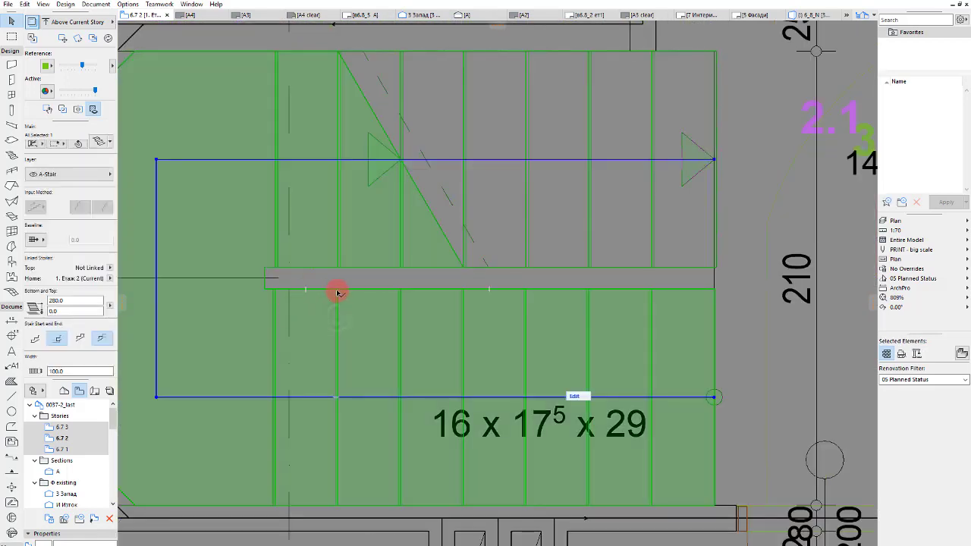
Zoom around the straight stair to inspect it, then deselect it and zoom out
scroll(341, 296, "up", 3)
scroll(346, 298, "up", 5)
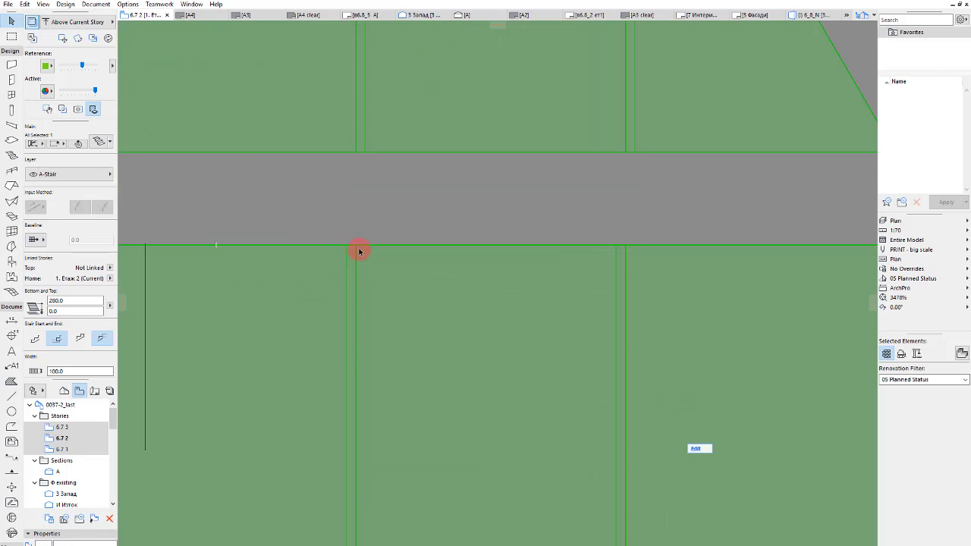
scroll(348, 224, "down", 8)
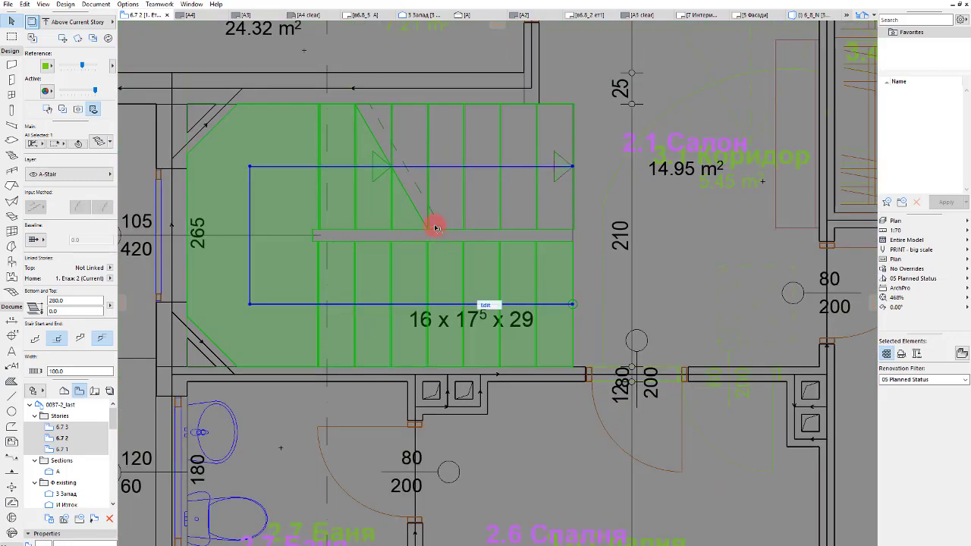
scroll(398, 199, "up", 7)
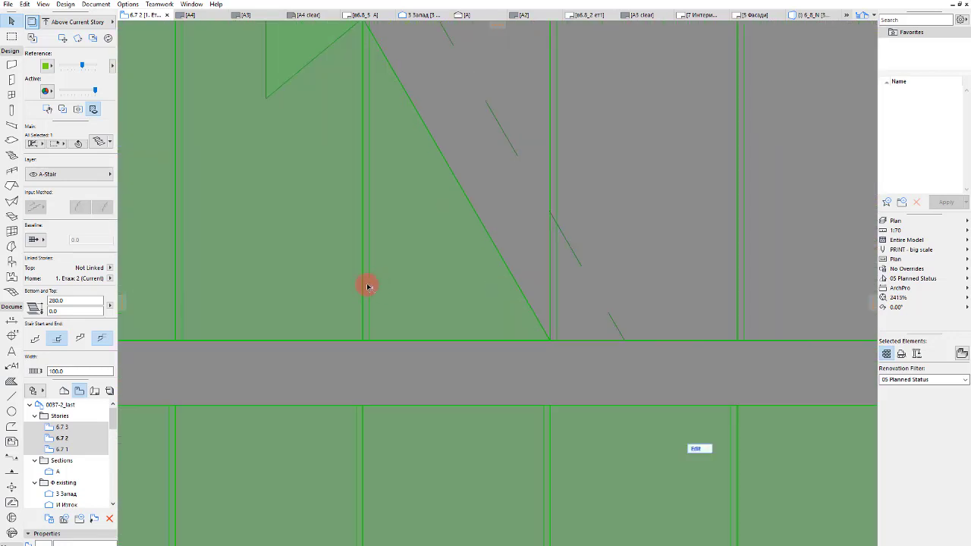
scroll(303, 259, "down", 8)
left_click(607, 216)
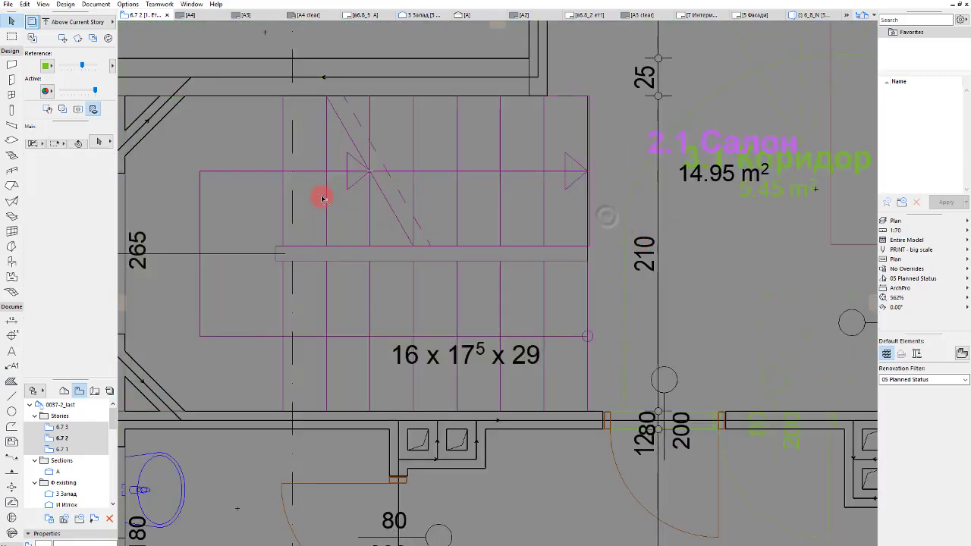
scroll(395, 249, "up", 3)
scroll(395, 249, "down", 5)
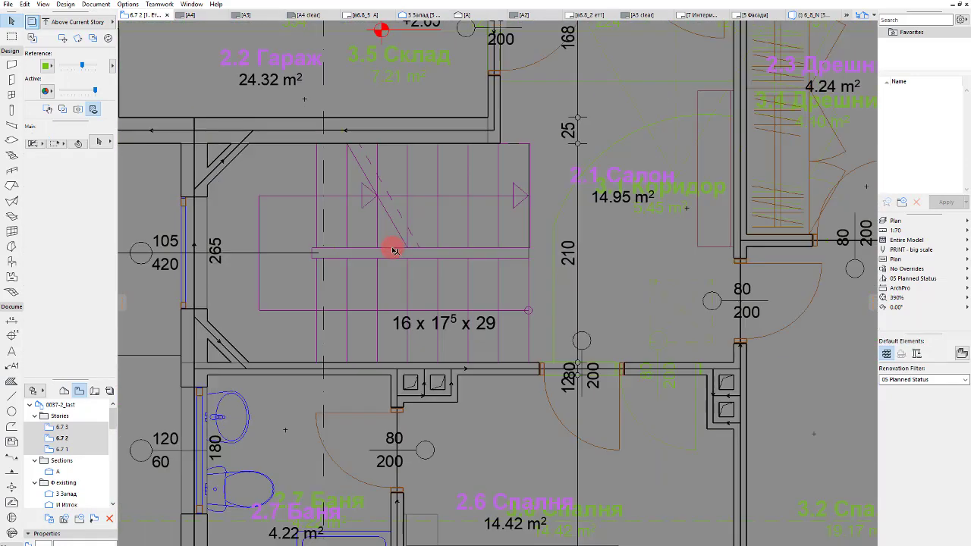
scroll(394, 250, "down", 5)
scroll(488, 91, "up", 3)
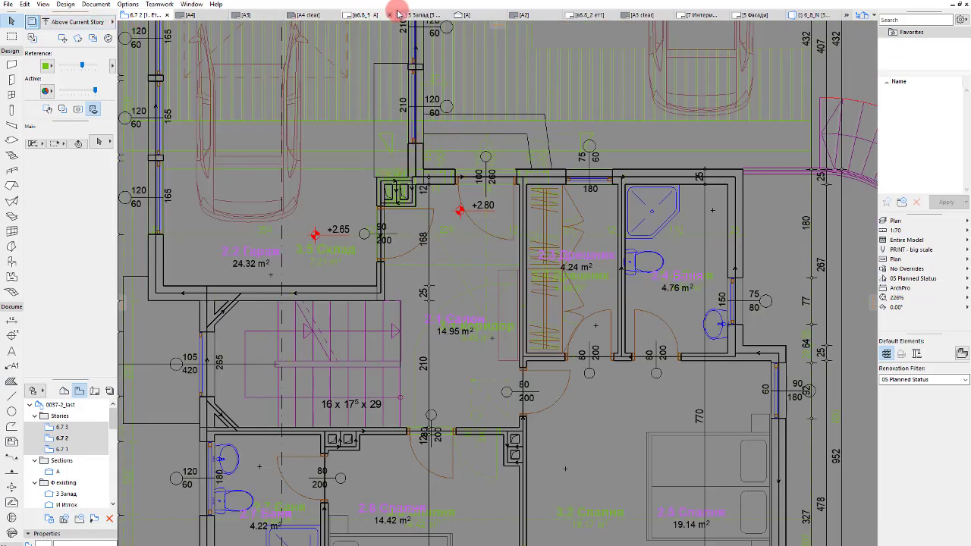
Select stories 6.7.2 and 6.7.3 and check the Project Chooser list without choosing
left_click(82, 437)
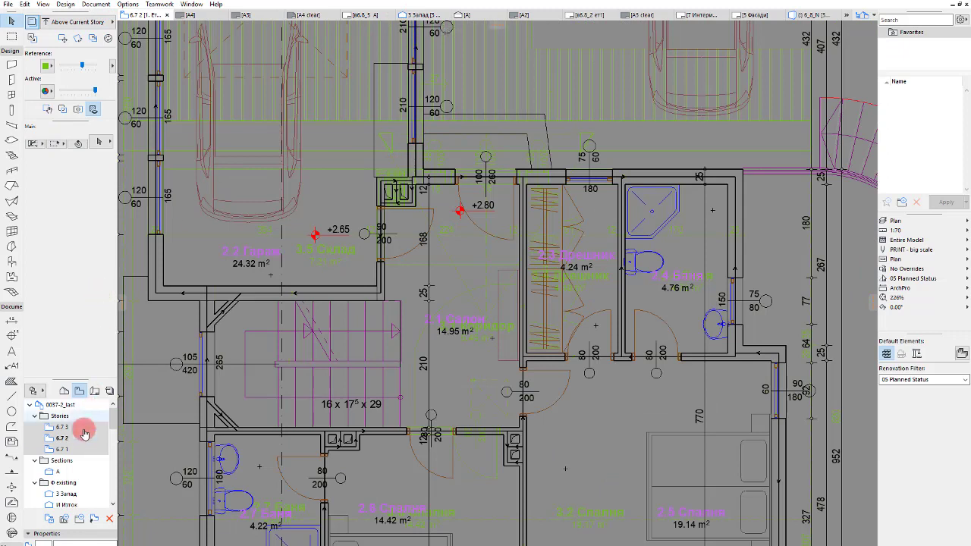
left_click(64, 427)
left_click(43, 395)
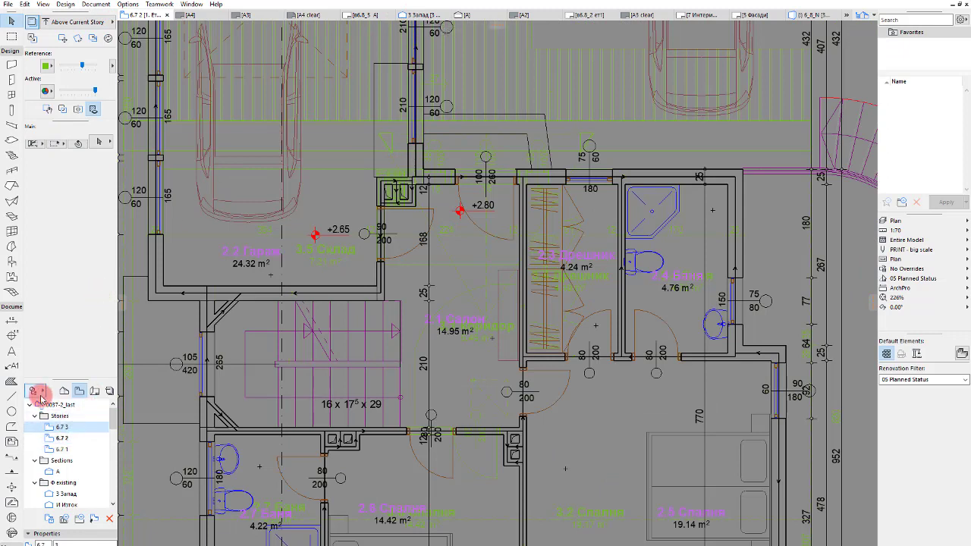
left_click(38, 393)
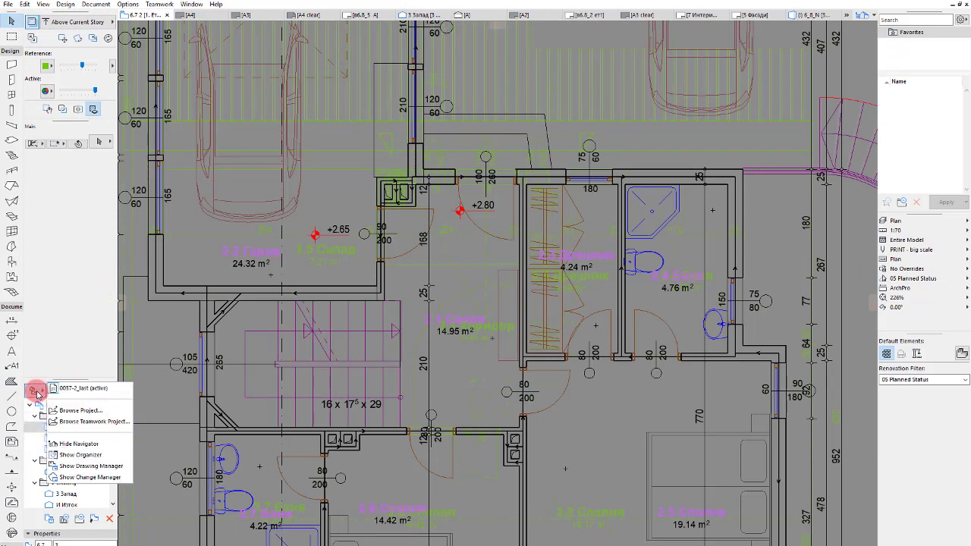
left_click(35, 392)
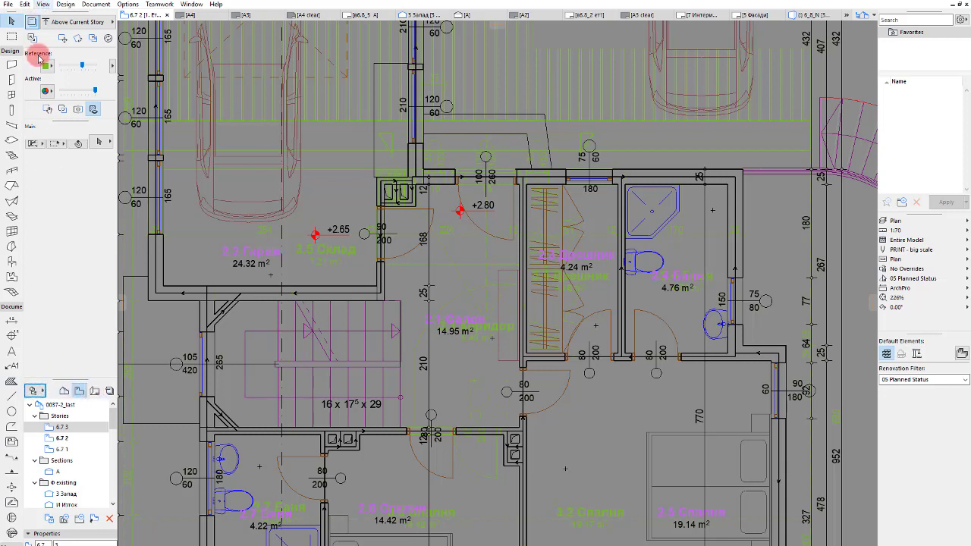
Switch the Navigator to the Layout Book, check Publisher Sets, and show the Organizer
left_click(110, 391)
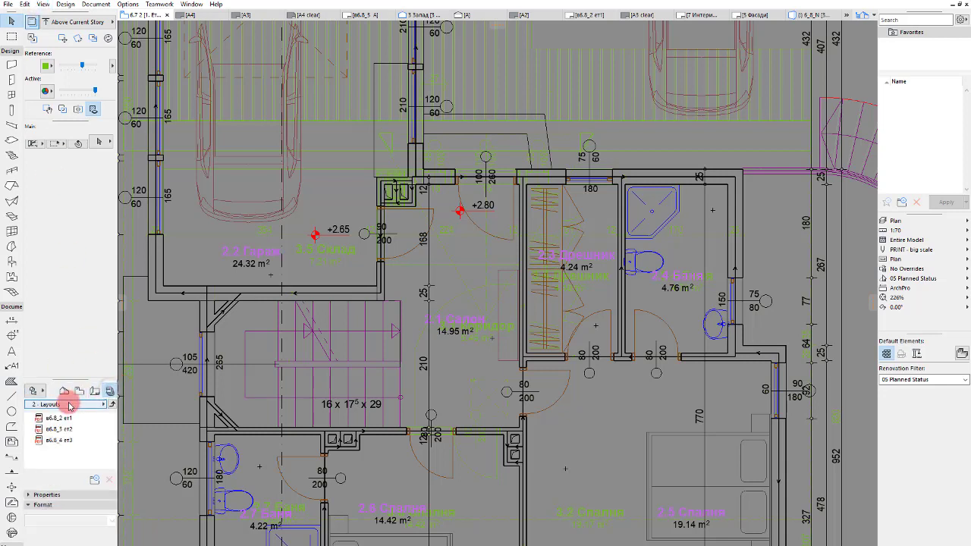
left_click(64, 405)
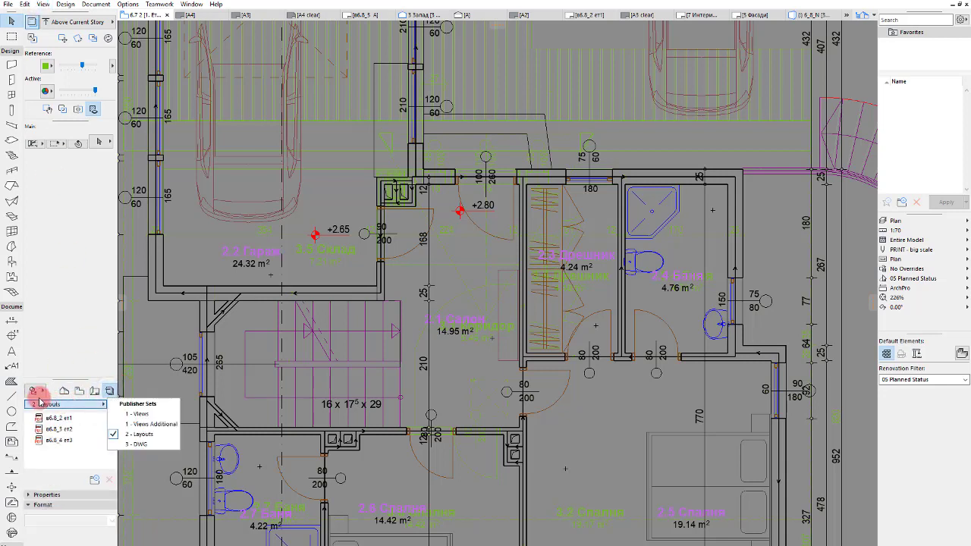
left_click(38, 390)
left_click(113, 455)
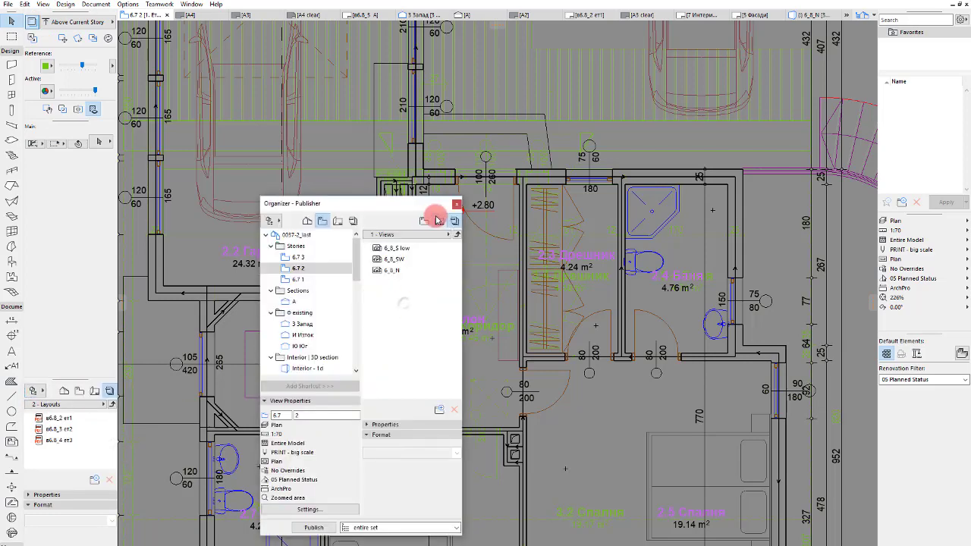
Move the Organizer palette to the left and set it back to publishing mode
left_click(439, 220)
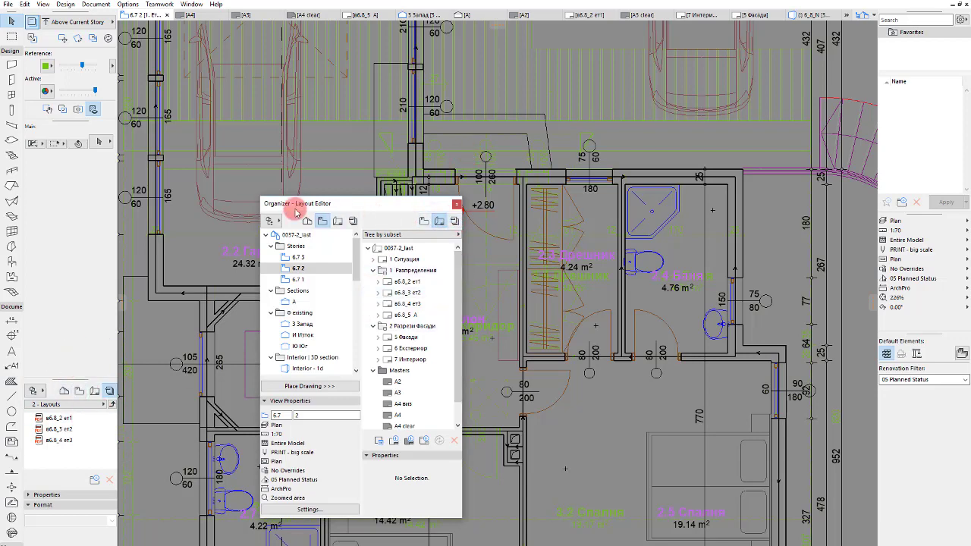
left_click_drag(298, 211, 171, 269)
left_click(316, 282)
Delete the 6.7.3, 6.7.2 and 6.7.1 items from the 3 - DWG publisher set
left_click(262, 320)
left_click(256, 295)
left_click(331, 334)
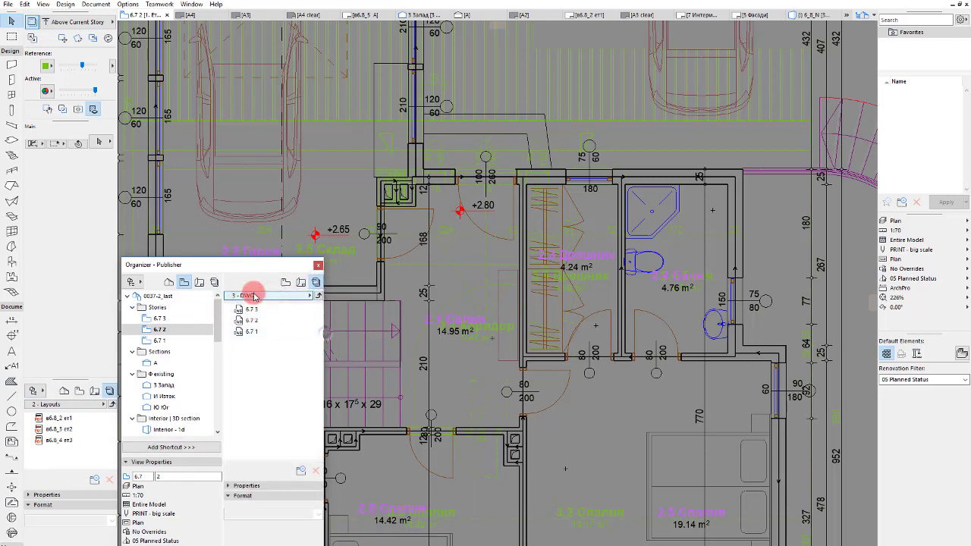
left_click(251, 332, "shift")
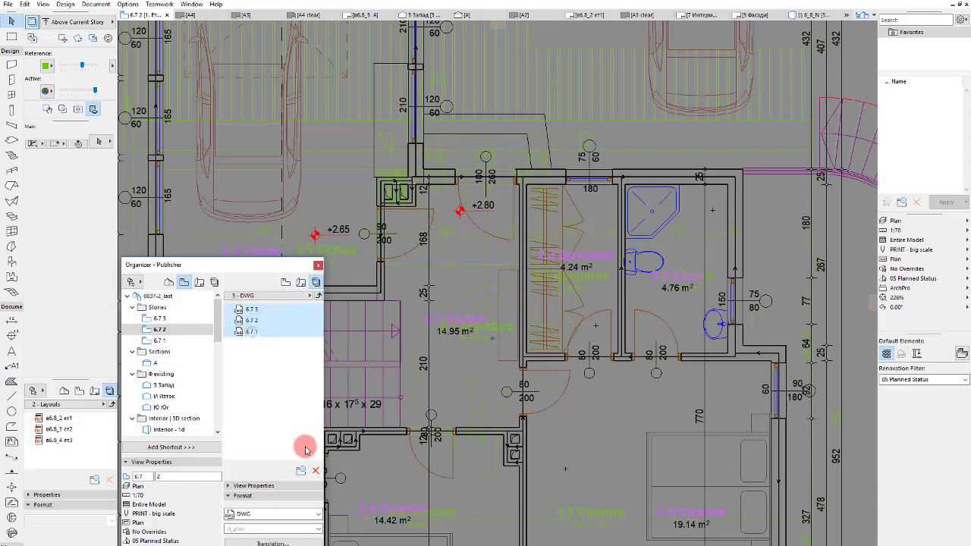
left_click(316, 471)
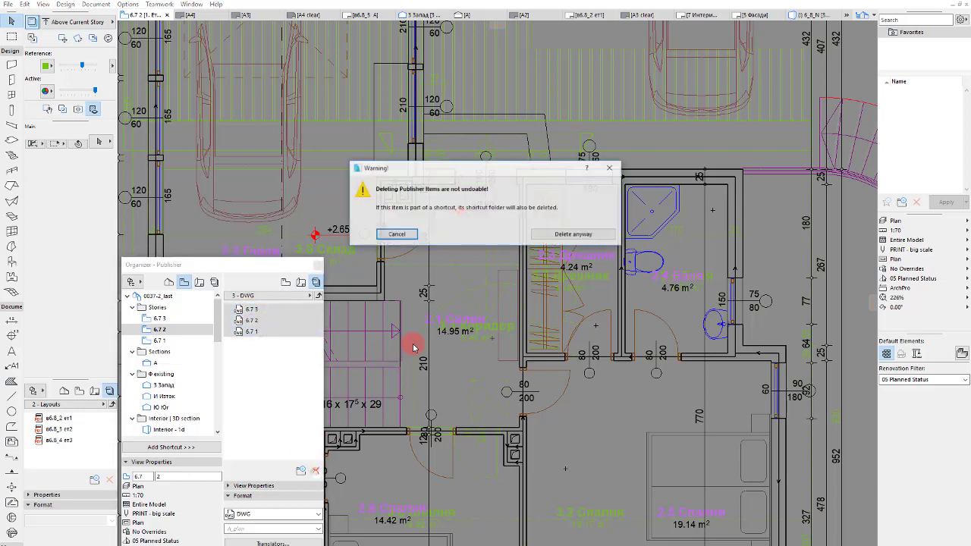
left_click(550, 238)
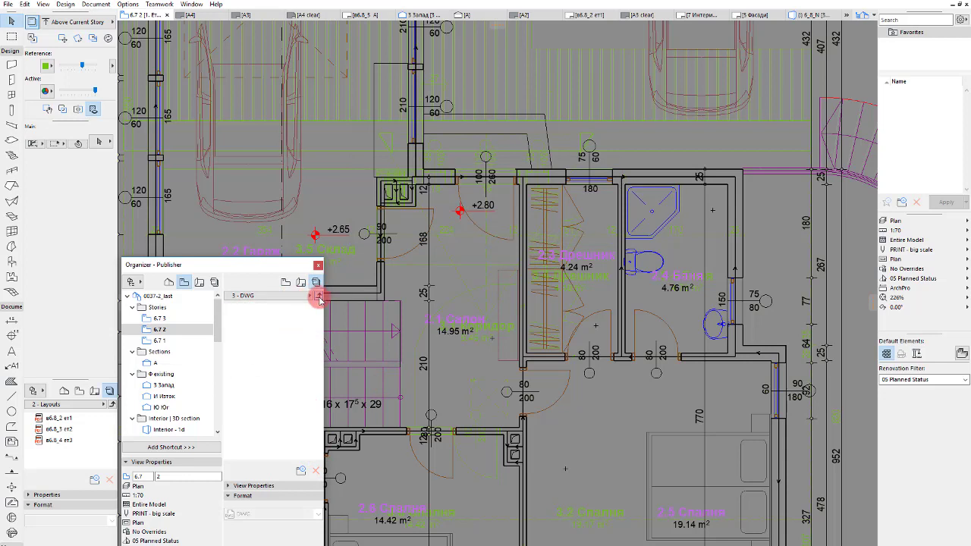
Open the contents of the 3 - DWG publisher set
left_click(319, 297)
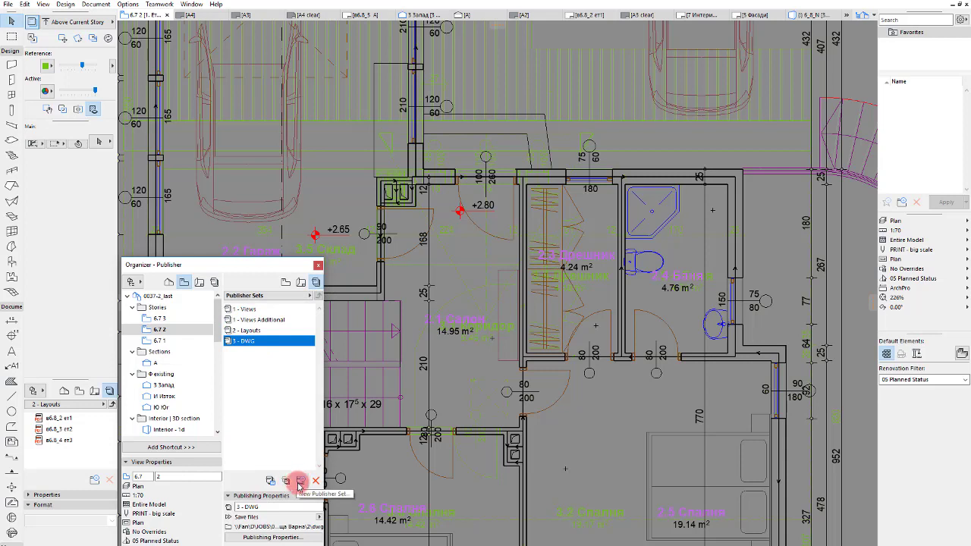
left_click(256, 385)
left_click(245, 342)
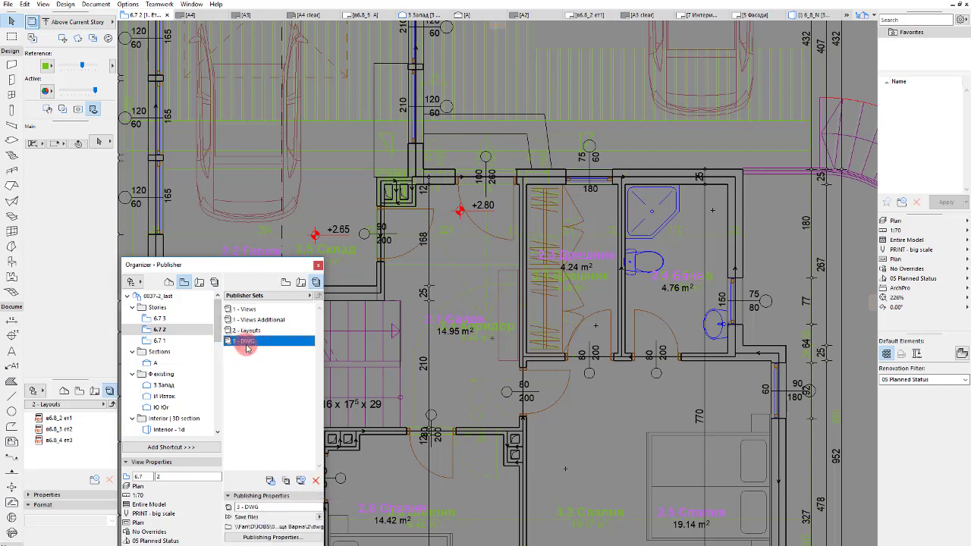
left_click(239, 345)
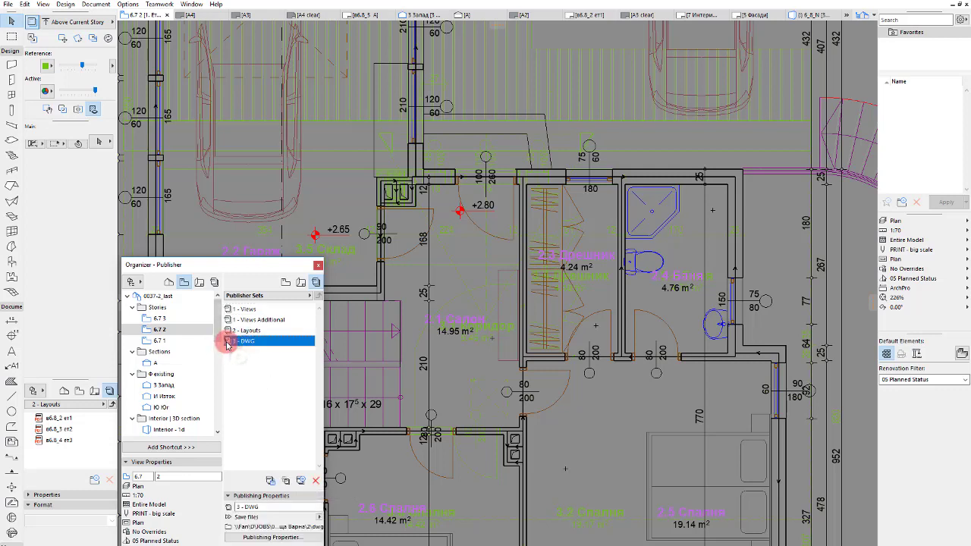
double_click(236, 342)
Add stories 6.7.3, 6.7.2 and 6.7.1 to the set and select all three items
left_click(173, 331)
left_click(161, 318)
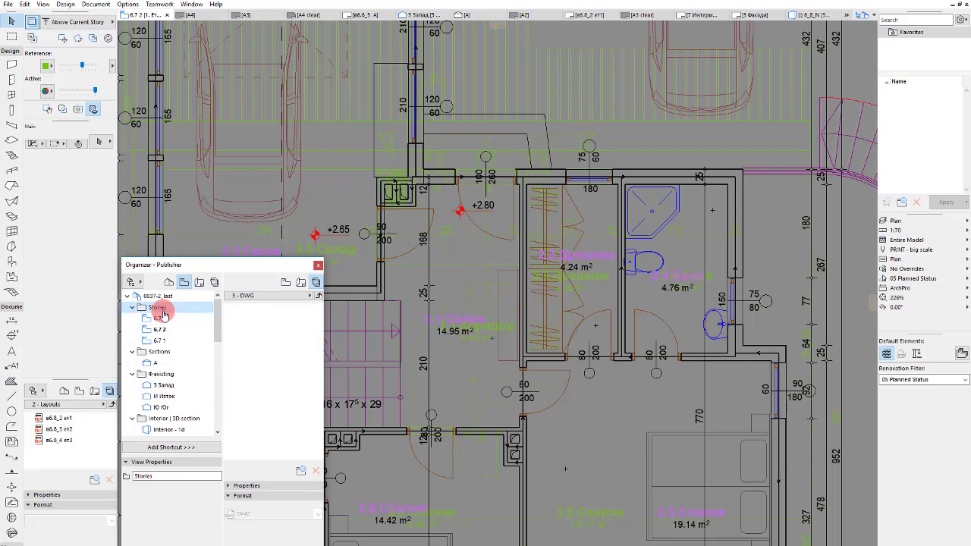
left_click(162, 341, "shift")
left_click_drag(160, 332, 273, 327)
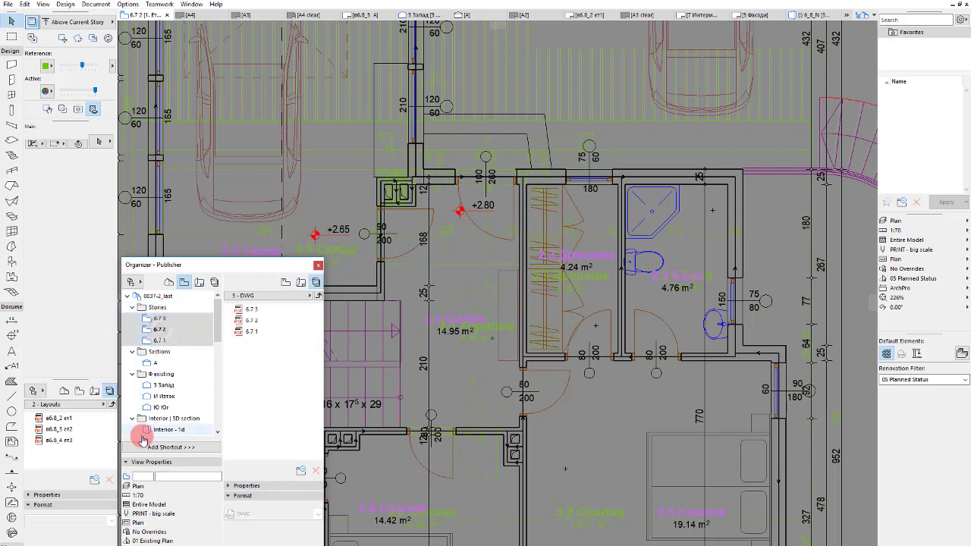
left_click(250, 332)
left_click(250, 310)
left_click(250, 331, "shift")
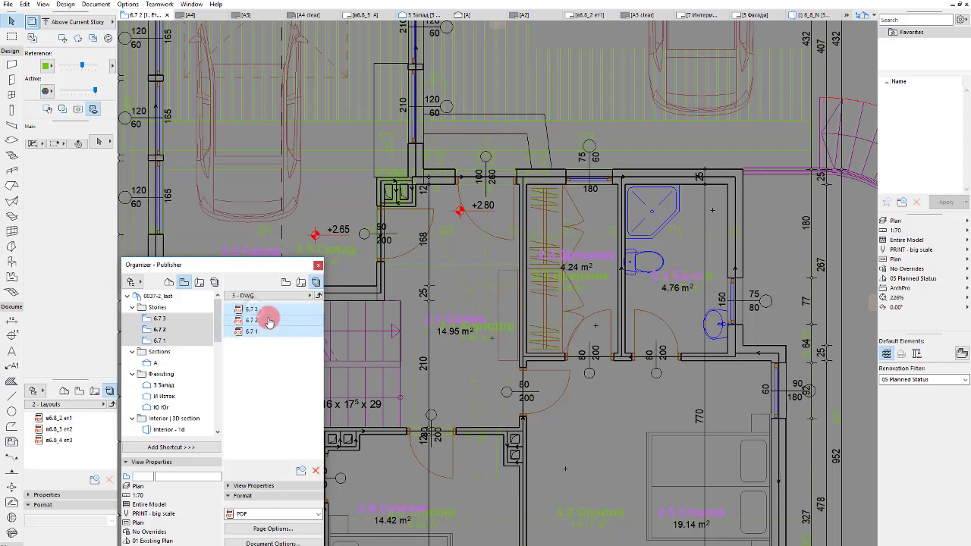
Append ' floor' to the view names of stories 6.7 3, 6.7 2 and 6.7 1
left_click(156, 322)
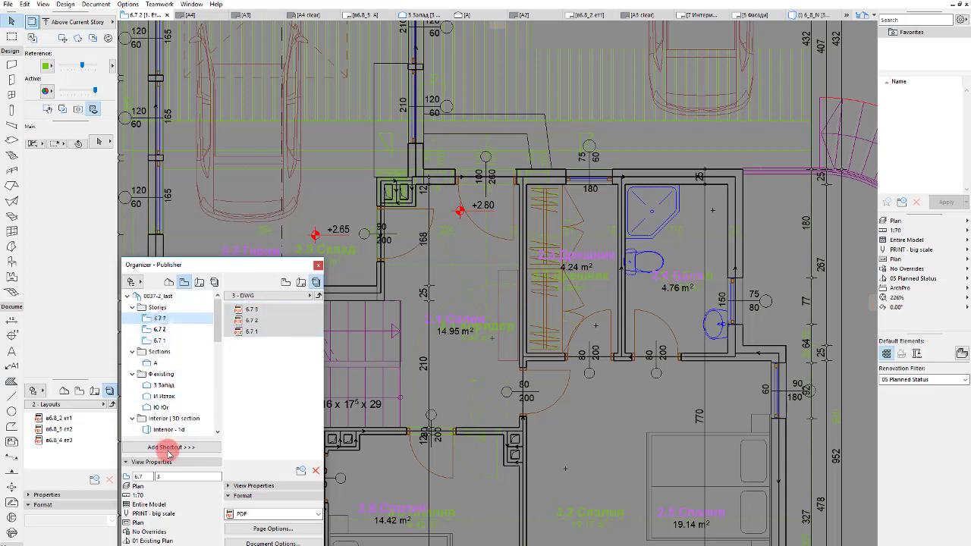
left_click(175, 477)
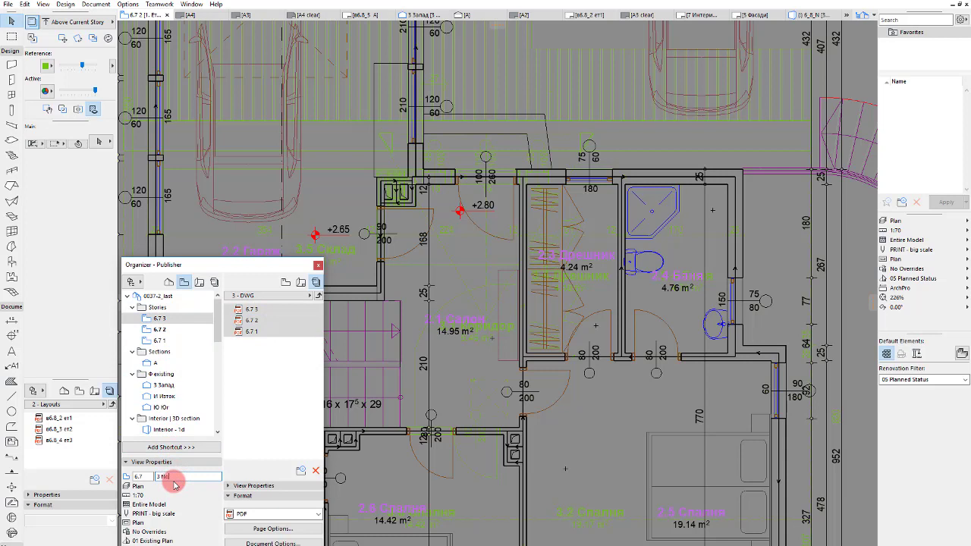
type("floor")
left_click(178, 333)
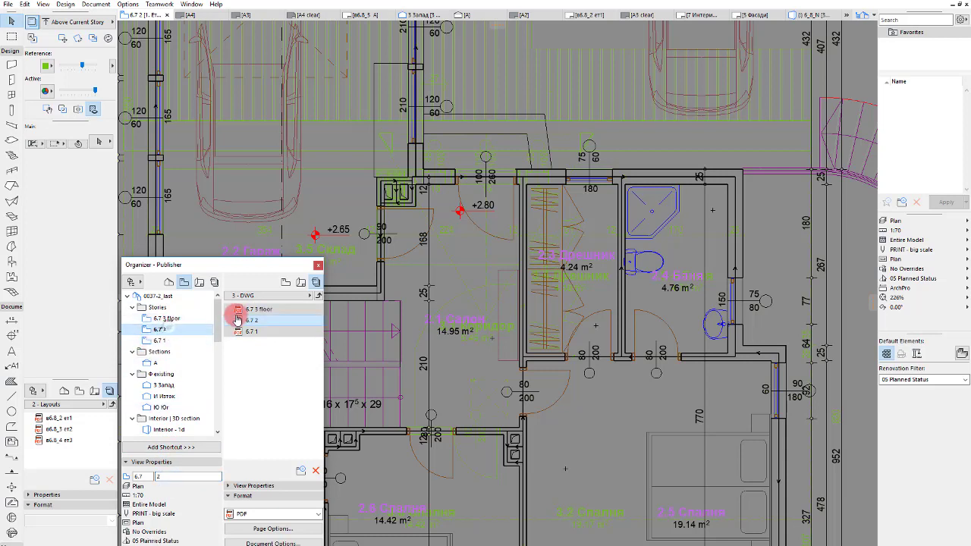
left_click(175, 475)
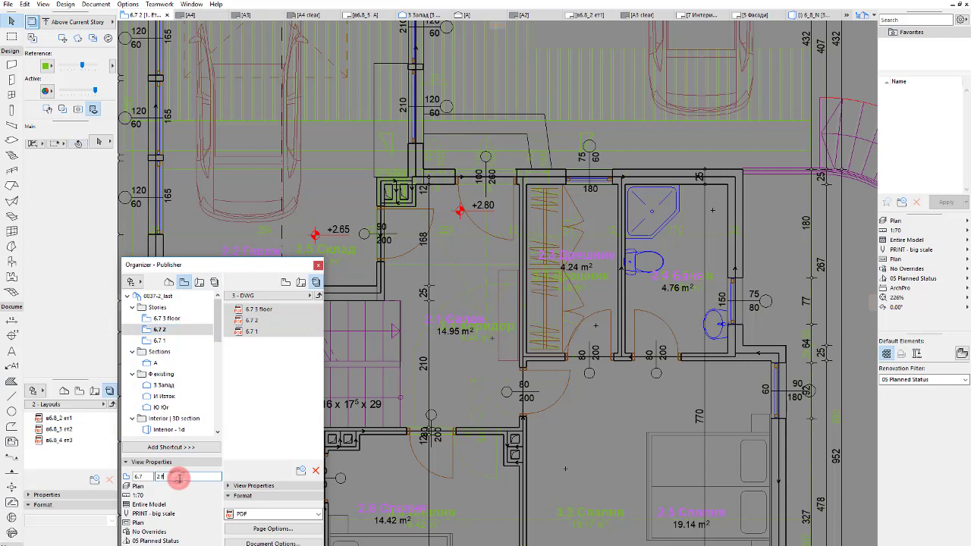
left_click(159, 341)
left_click(182, 475)
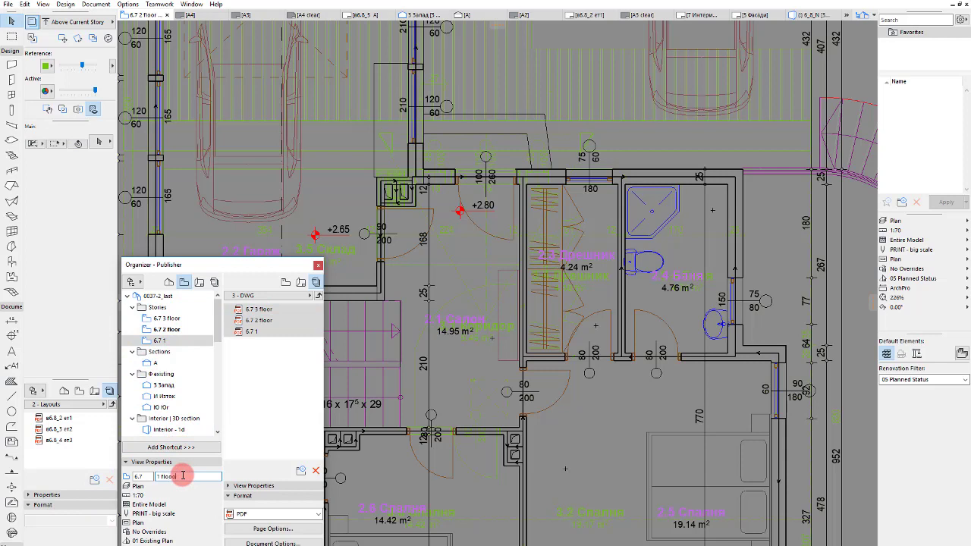
key("Return")
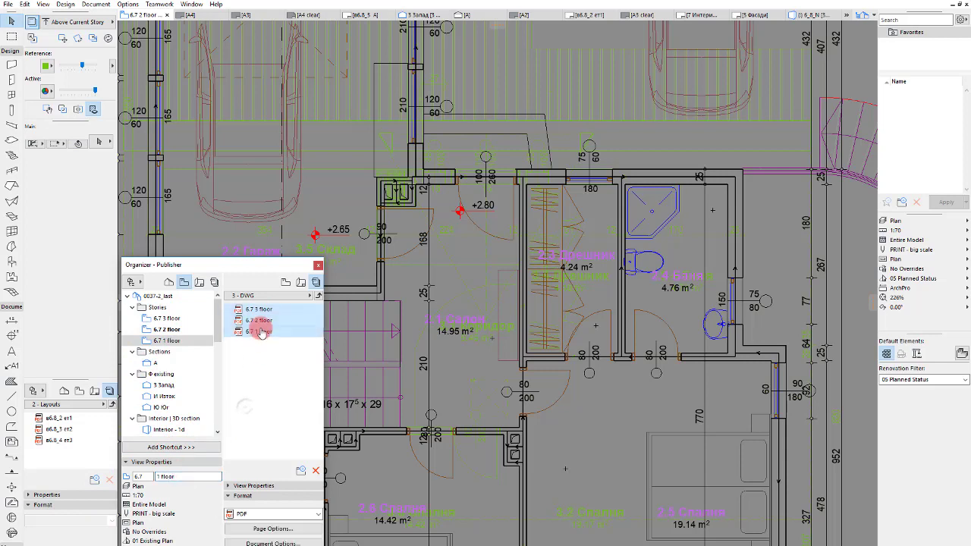
Select the three floor items in the set and pick section A in the tree
left_click(259, 332)
left_click(253, 310)
left_click(259, 332)
left_click(250, 310, "shift")
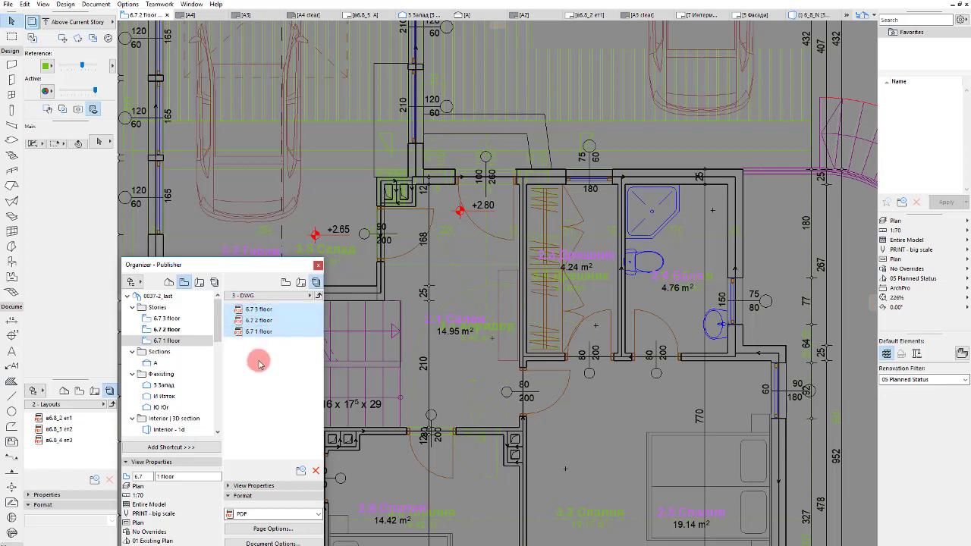
left_click(162, 365)
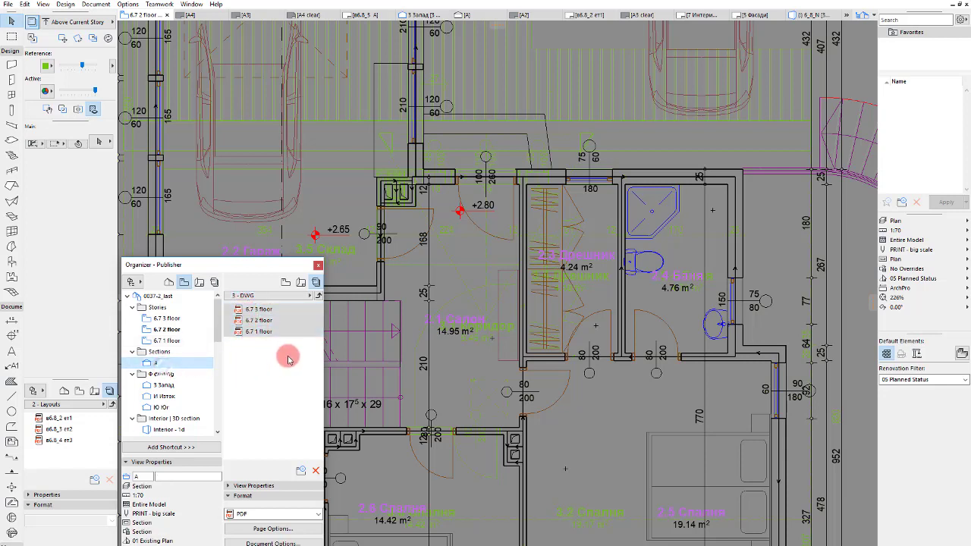
Open the section A view and bring the Organizer window back up
left_click(316, 268)
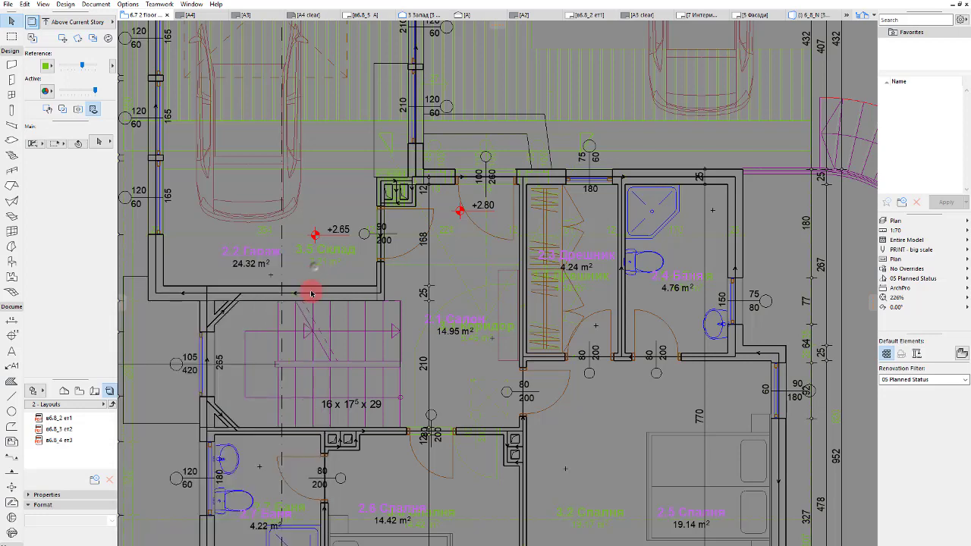
left_click(79, 391)
double_click(59, 471)
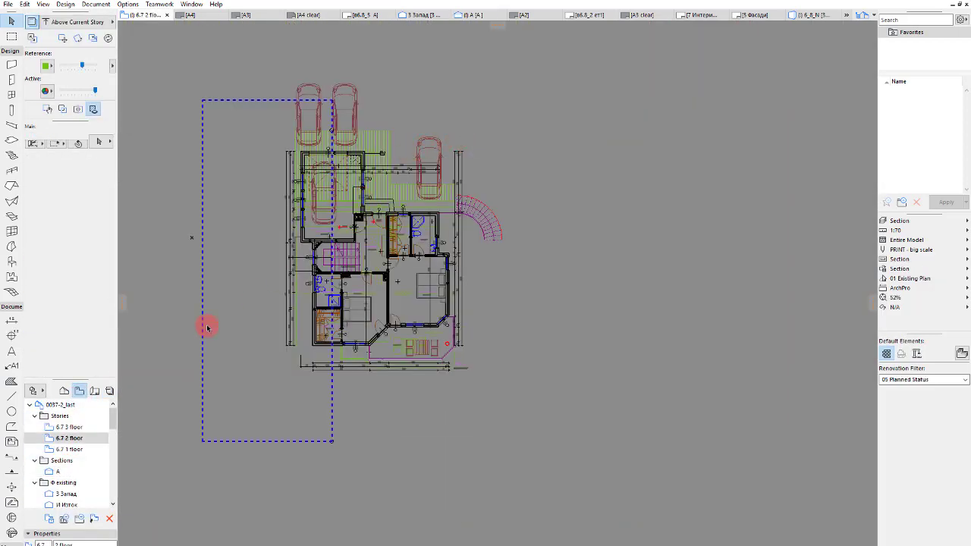
left_click(94, 391)
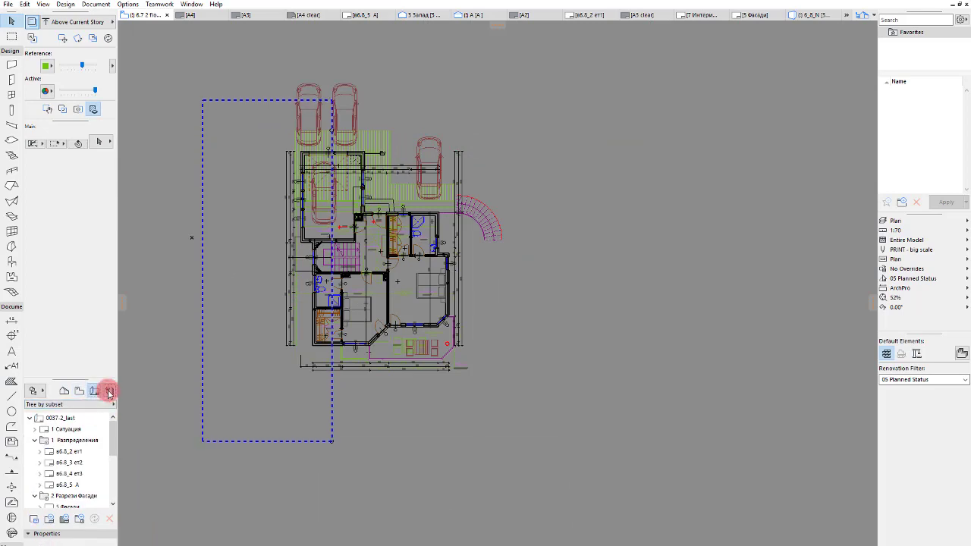
left_click(109, 391)
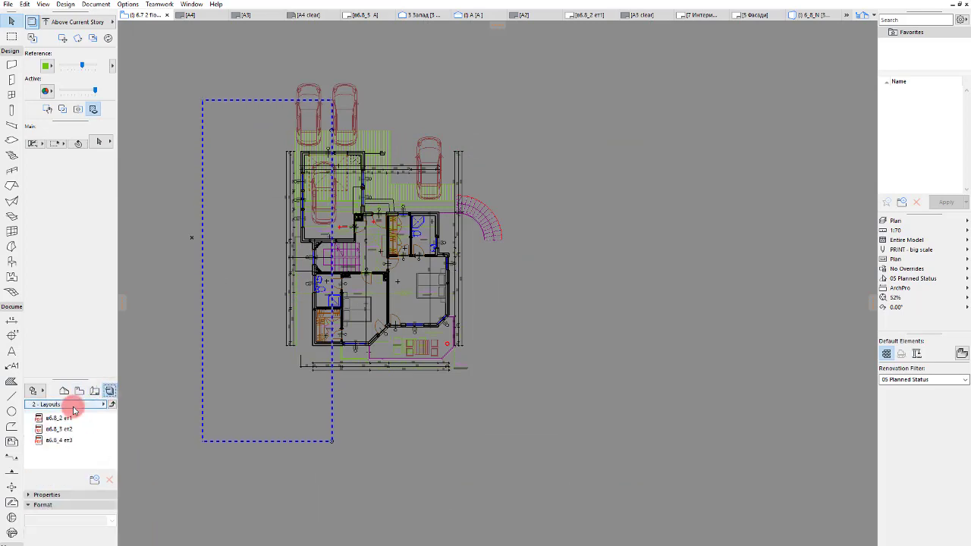
left_click(33, 391)
left_click(91, 455)
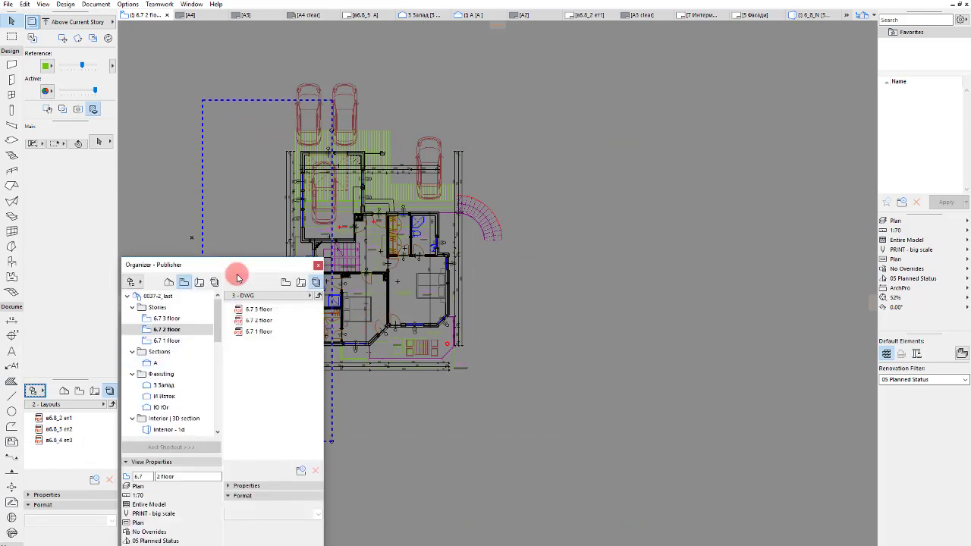
left_click_drag(239, 265, 263, 241)
Add section A to the 3 - DWG set and set all four items to DWG format
left_click(300, 293)
left_click(287, 304)
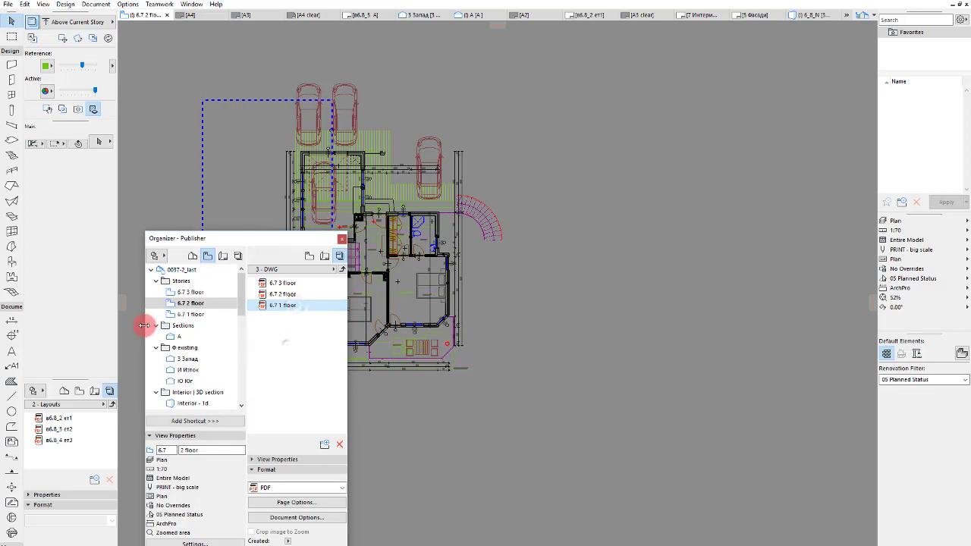
left_click(173, 336)
left_click_drag(173, 337, 279, 341)
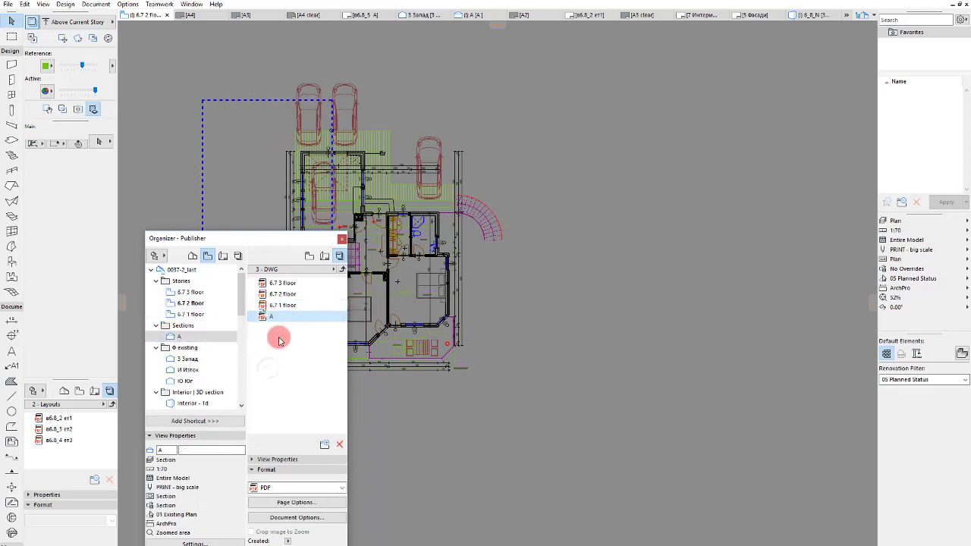
left_click(271, 282, "shift")
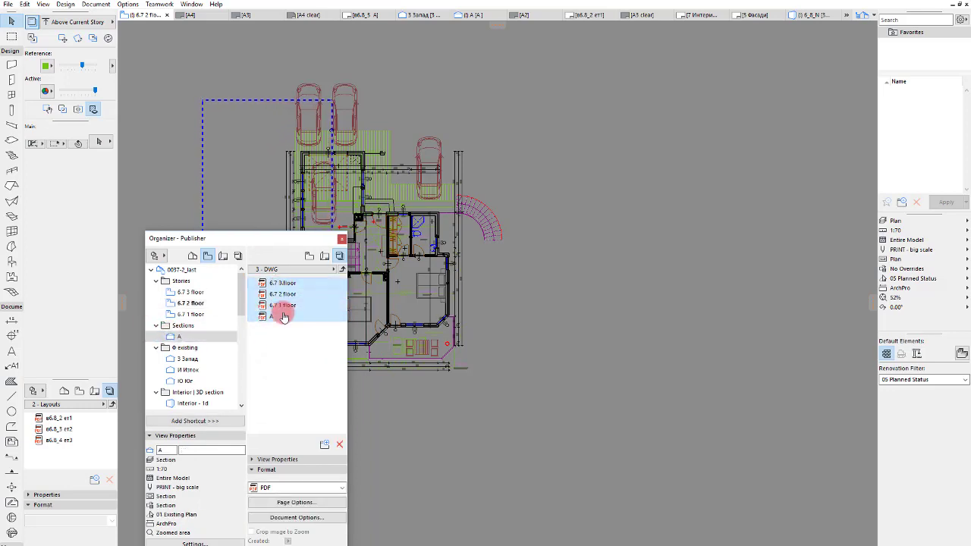
left_click(262, 486)
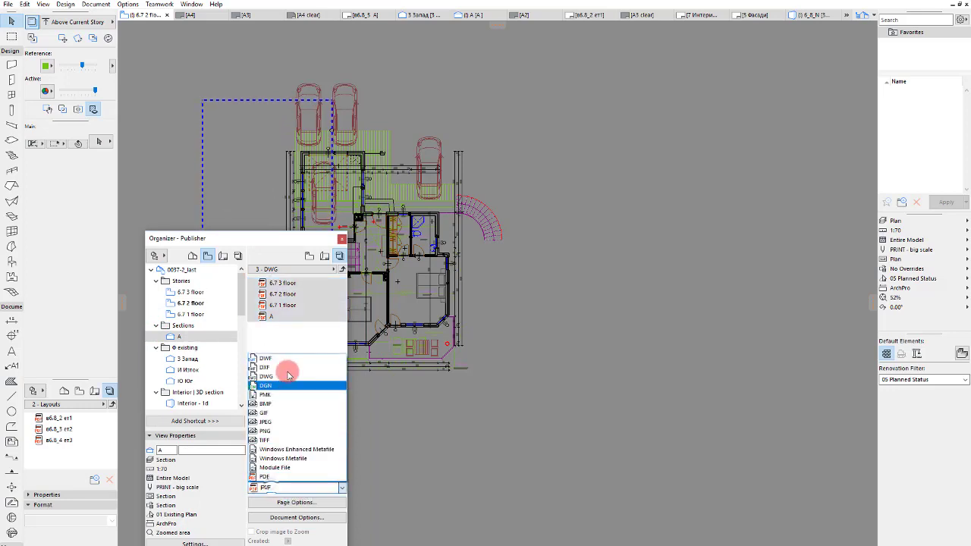
left_click(287, 377)
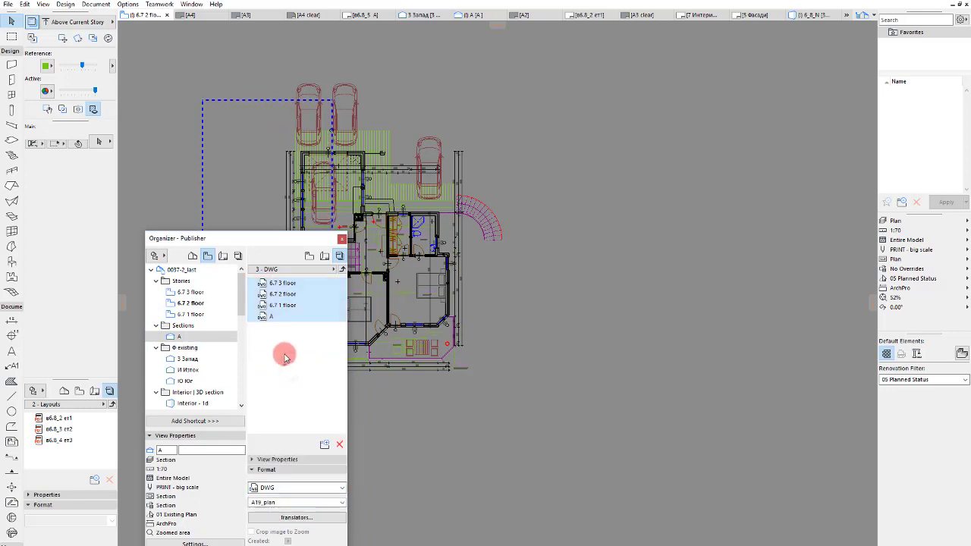
Assign the A19_plan translator to the three floor items
left_click(292, 282)
left_click(284, 305, "shift")
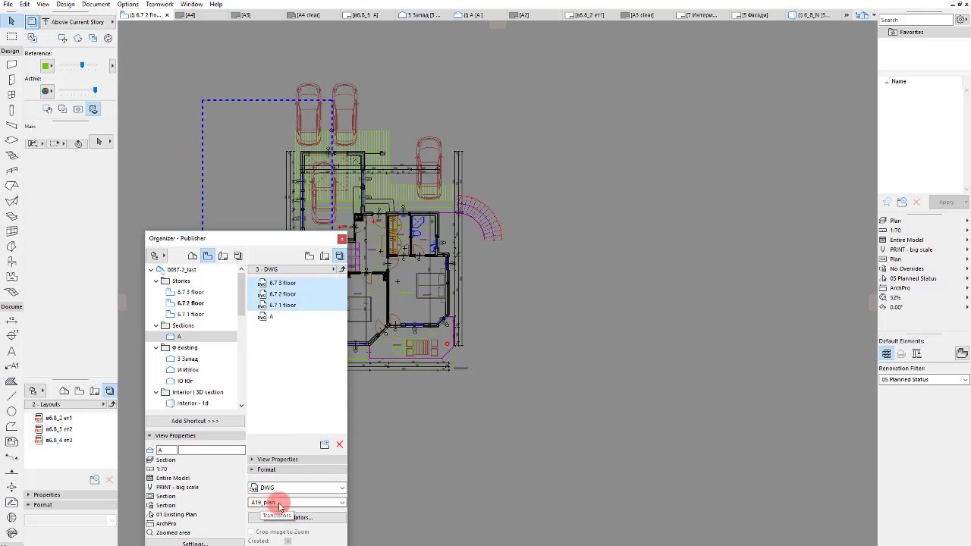
left_click(280, 503)
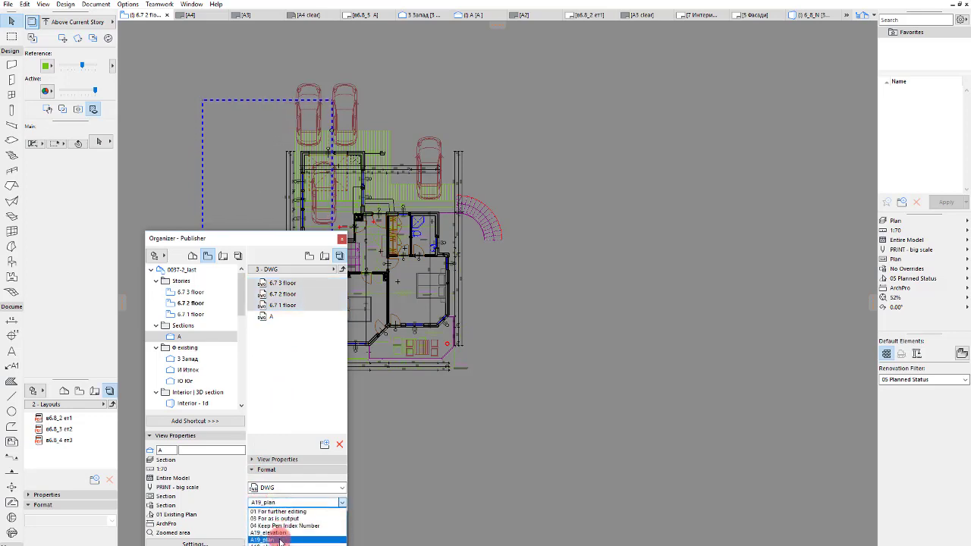
left_click(280, 541)
Give section A the A19_elevation translator
left_click(283, 306)
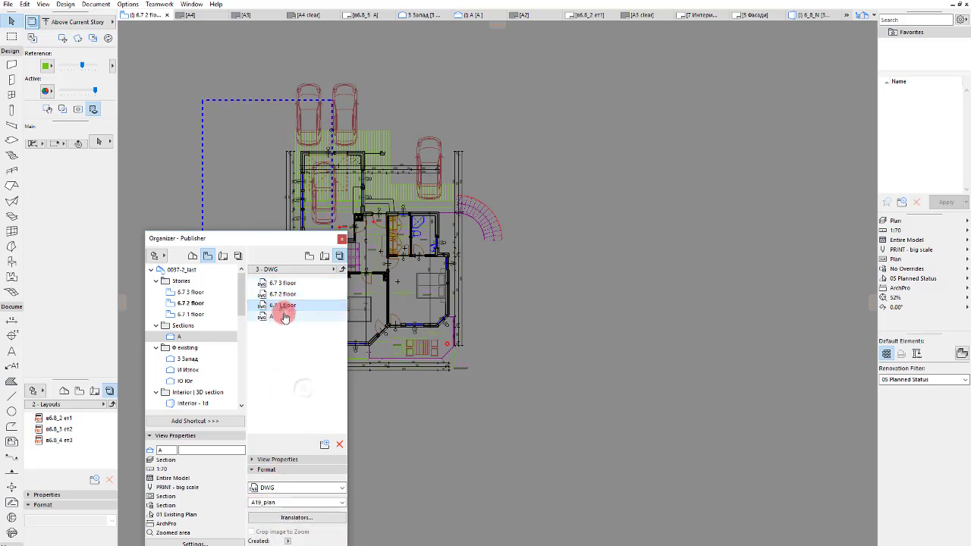
left_click(284, 317)
left_click(292, 503)
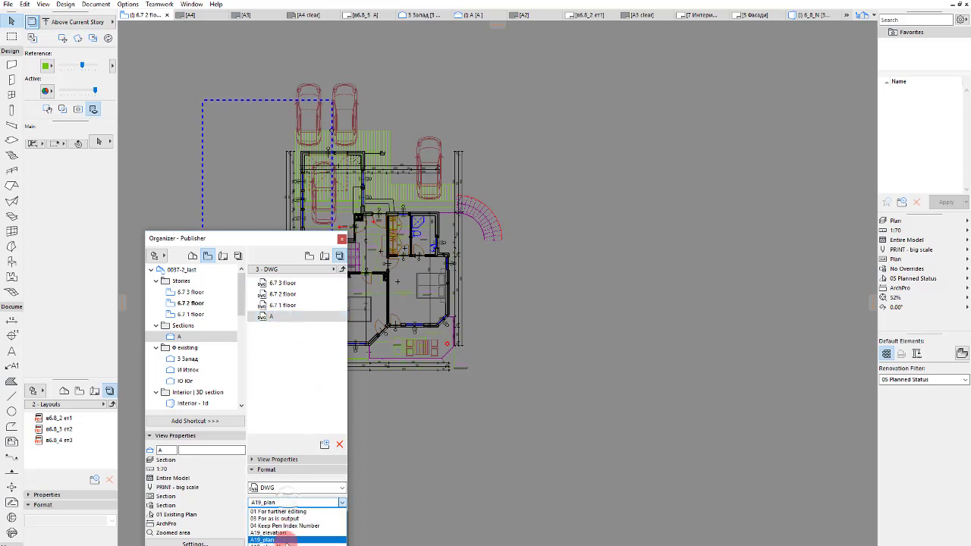
left_click(289, 539)
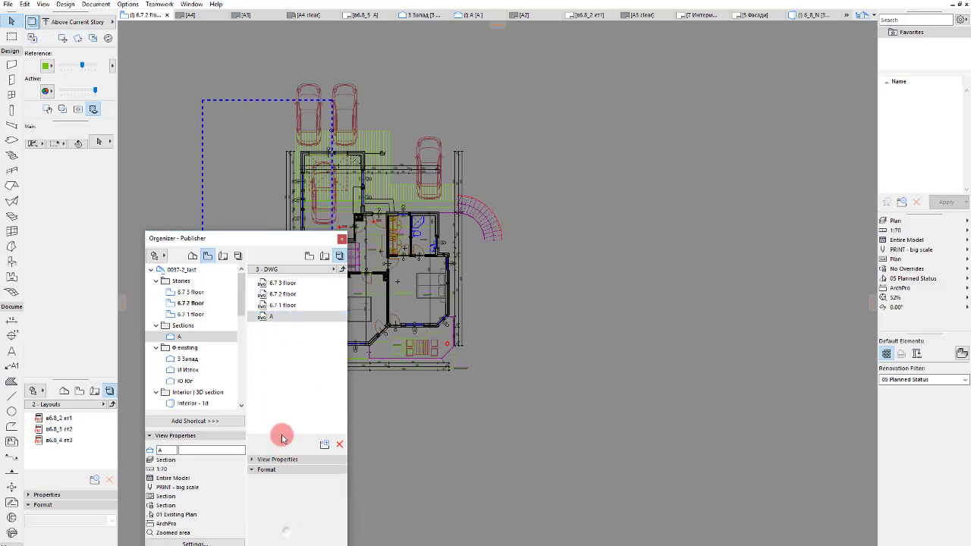
left_click(293, 306)
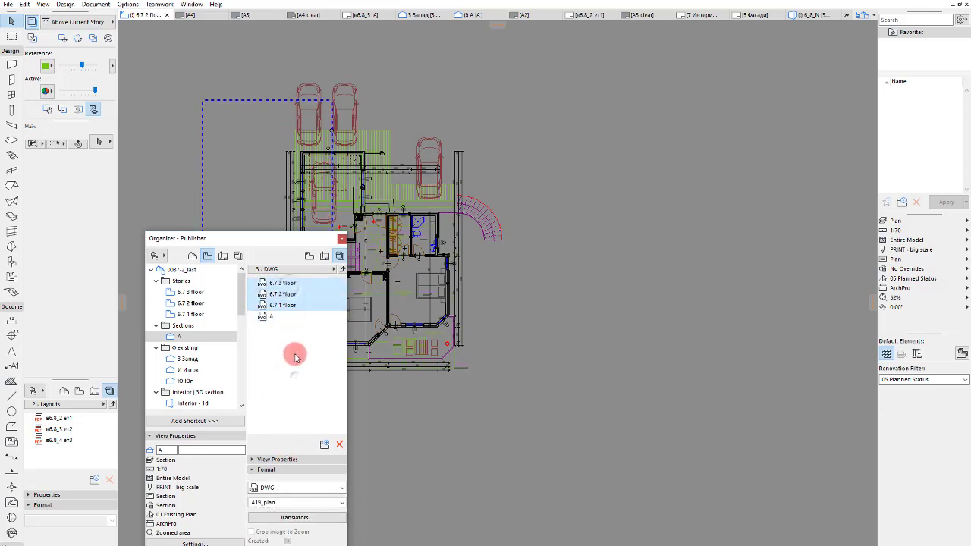
left_click(296, 316)
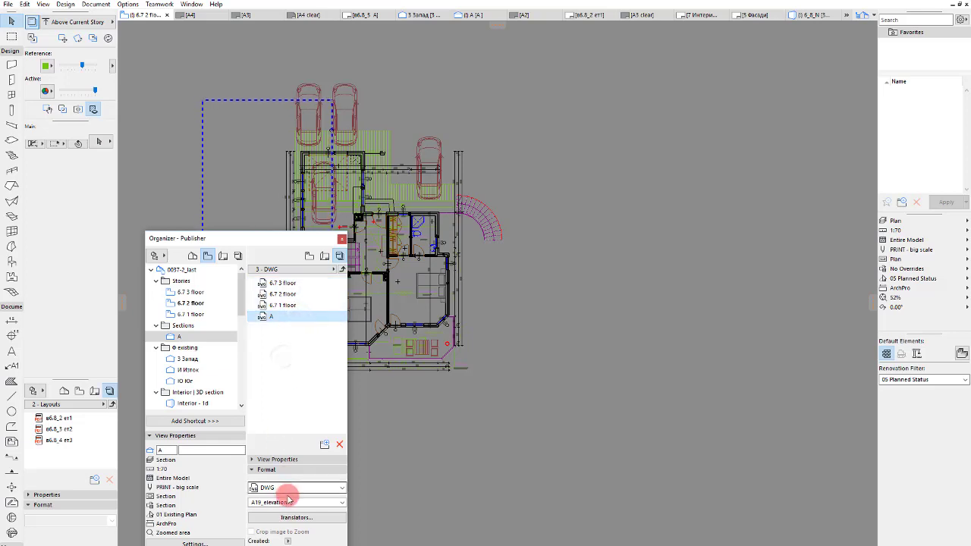
left_click(288, 502)
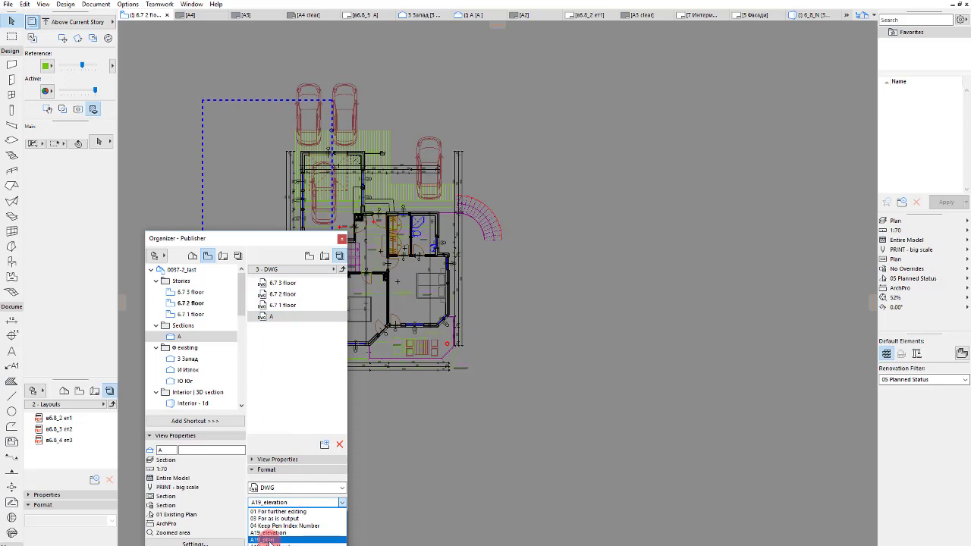
left_click(299, 379)
left_click(293, 314)
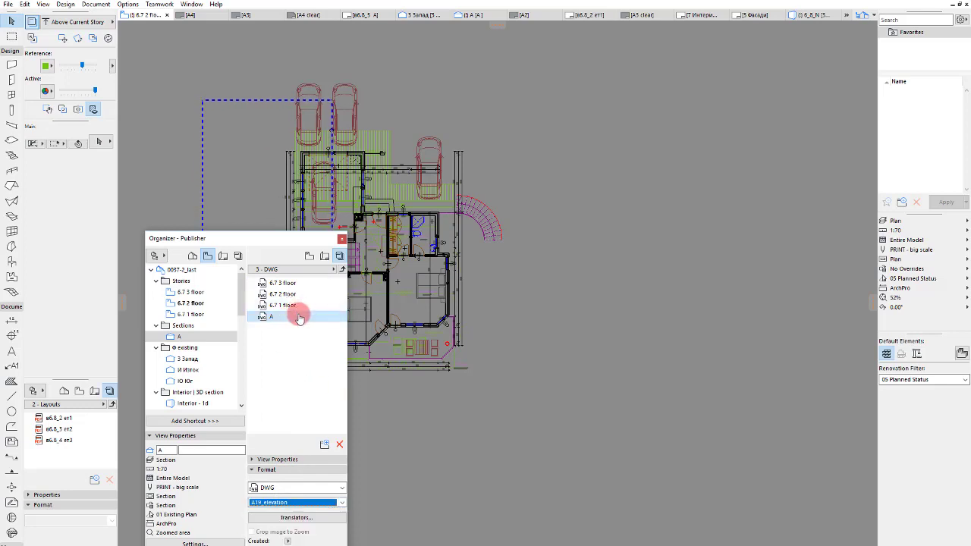
left_click(297, 517)
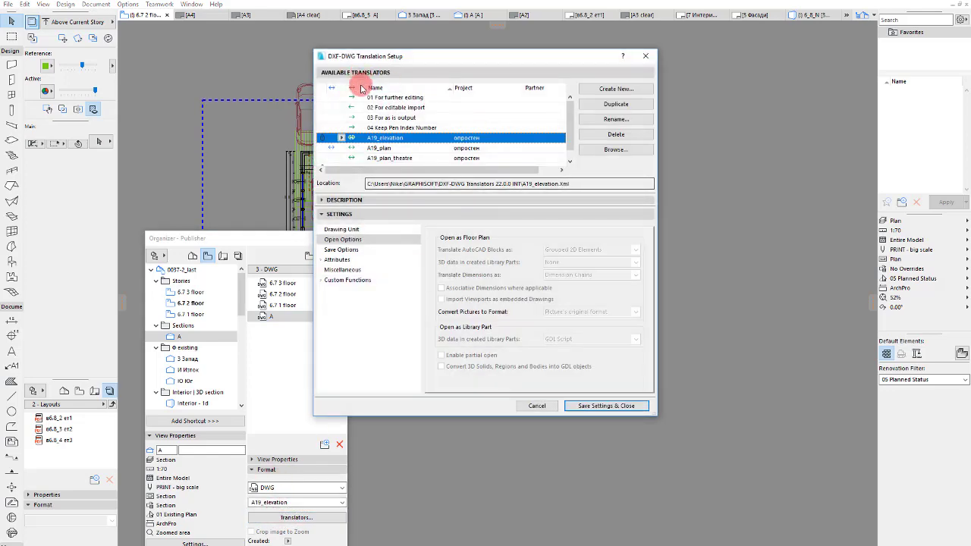
Duplicate the 01 For further editing translator and rename the copy A22_Plan
left_click(420, 99)
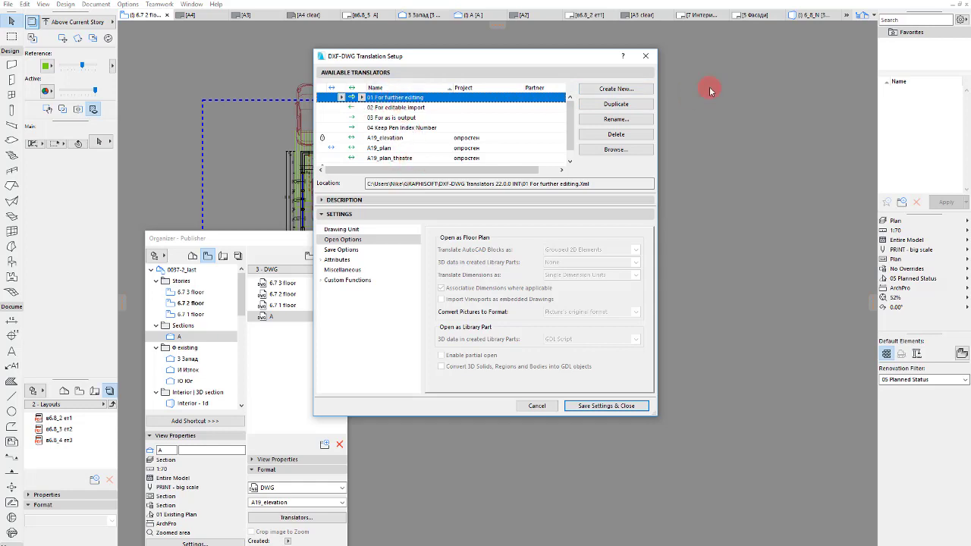
left_click(617, 104)
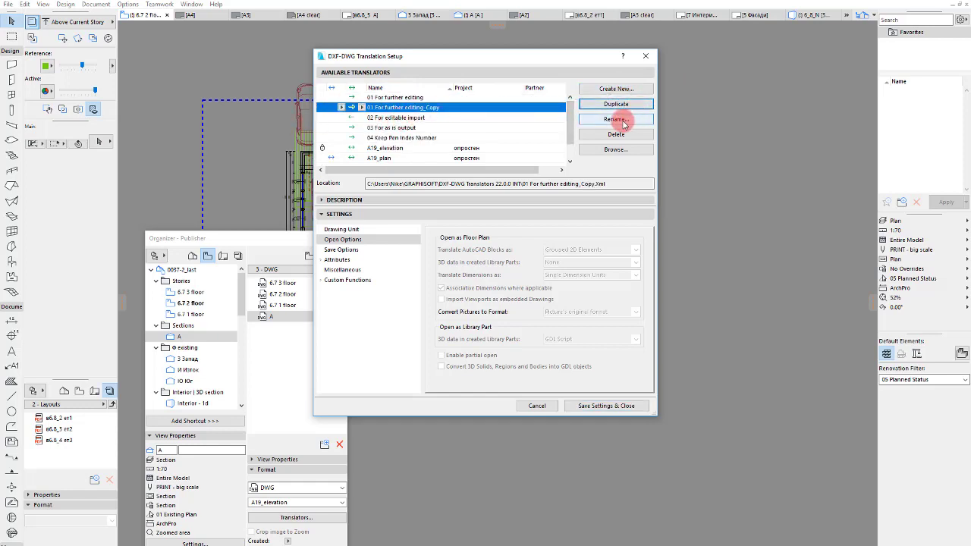
left_click(630, 119)
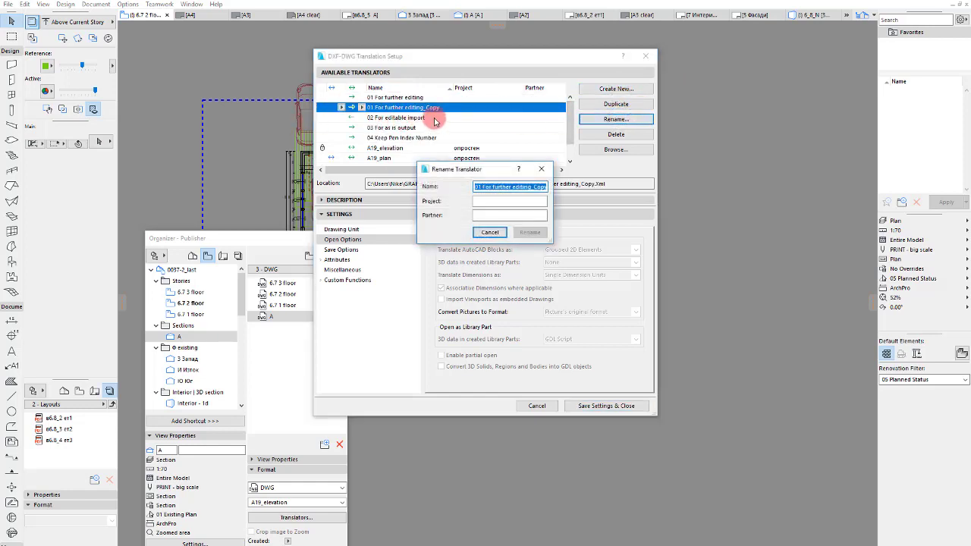
type("A22_P")
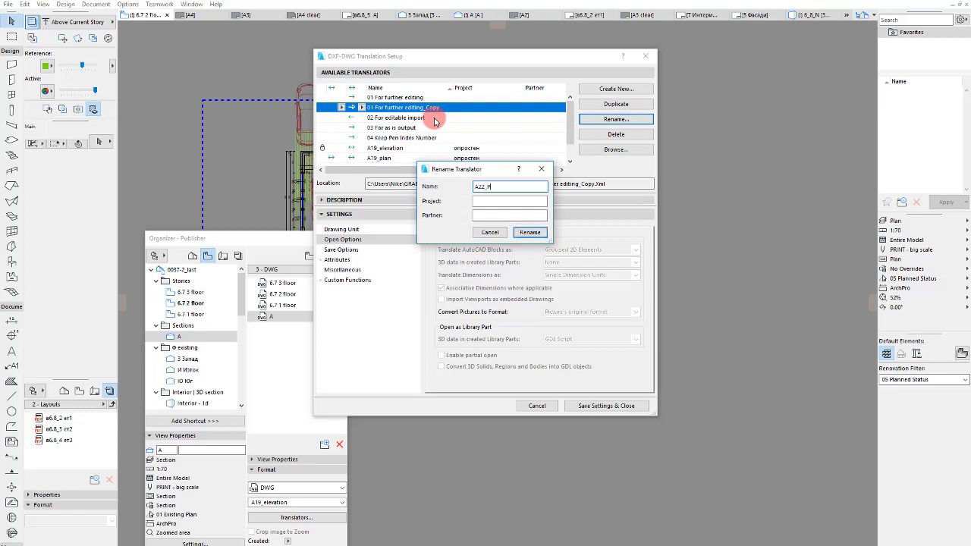
type("lan")
key("Return")
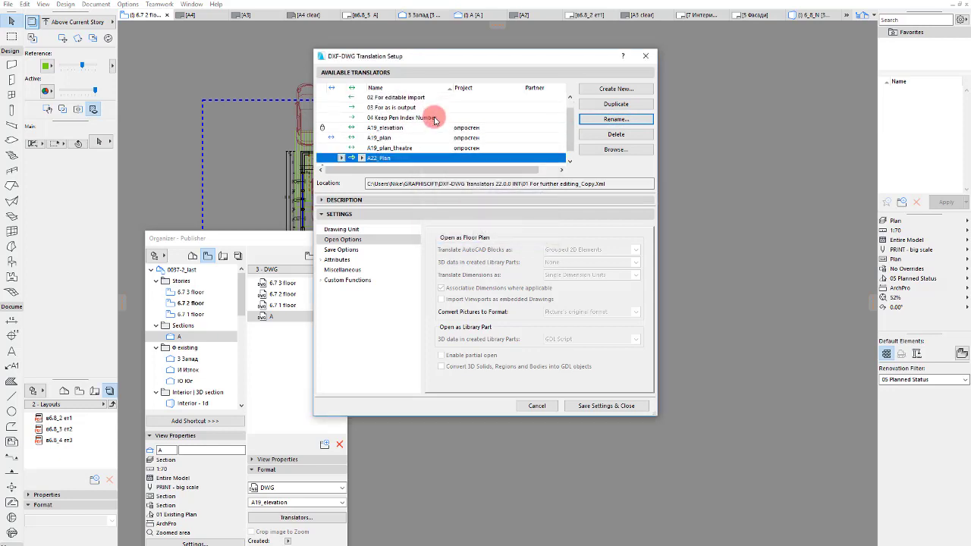
Browse A22_Plan's settings pages and choose to delete the translator
left_click(341, 230)
left_click(338, 259)
left_click(341, 250)
left_click(338, 258)
left_click(340, 250)
left_click(325, 201)
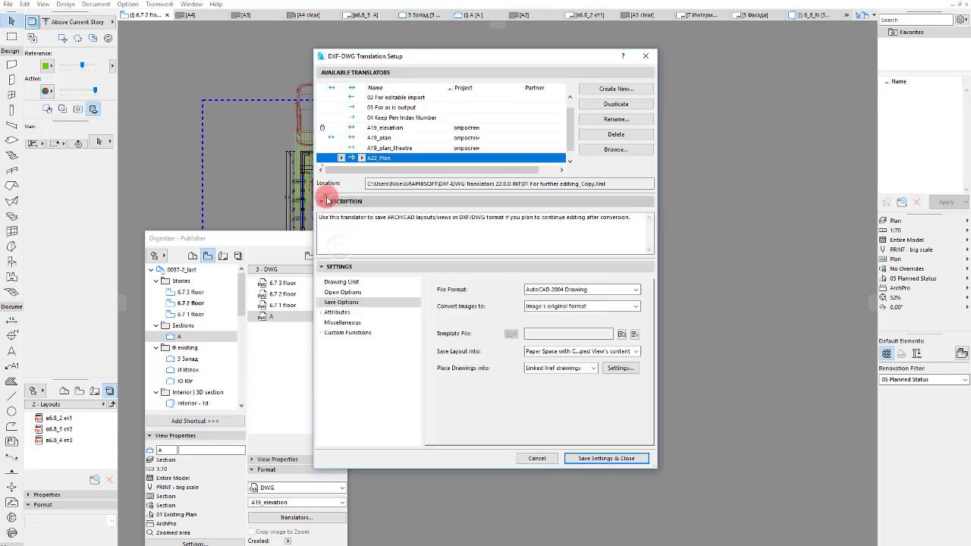
left_click(328, 314)
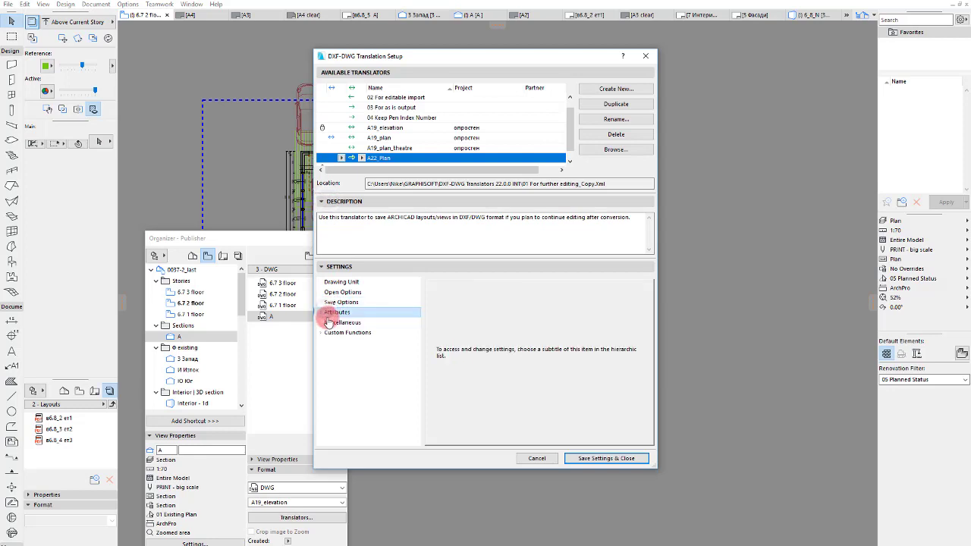
left_click(327, 321)
left_click(332, 313)
left_click(327, 322)
left_click(333, 313)
left_click(335, 302)
left_click(338, 293)
left_click(338, 282)
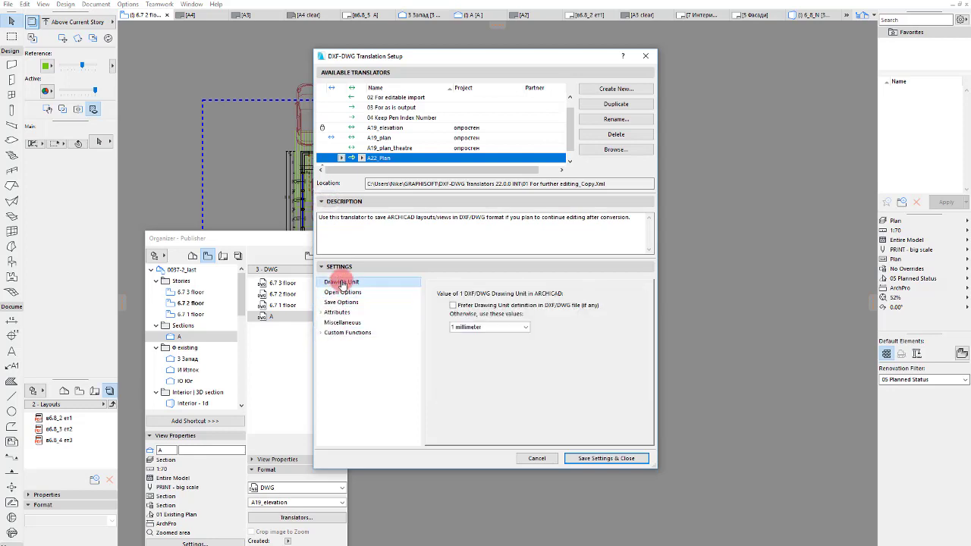
left_click(346, 292)
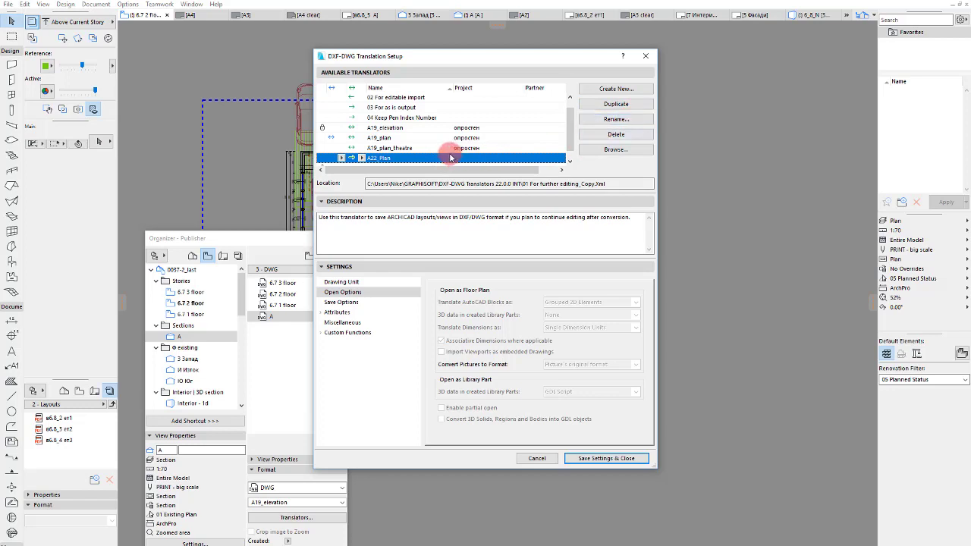
scroll(418, 131, "up", 1)
scroll(456, 133, "down", 2)
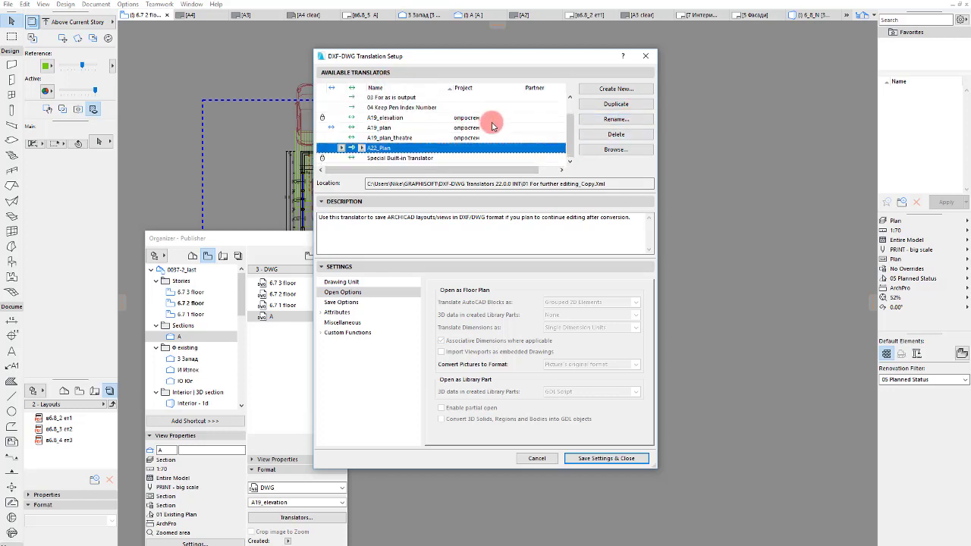
left_click(616, 135)
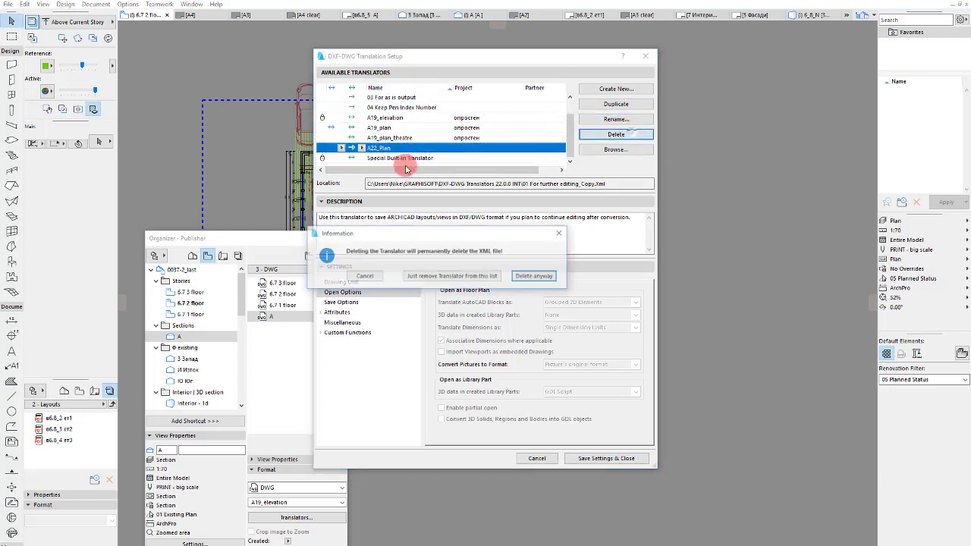
Permanently delete the copied translator and its XML file
left_click(537, 276)
scroll(410, 130, "up", 1)
left_click(425, 128)
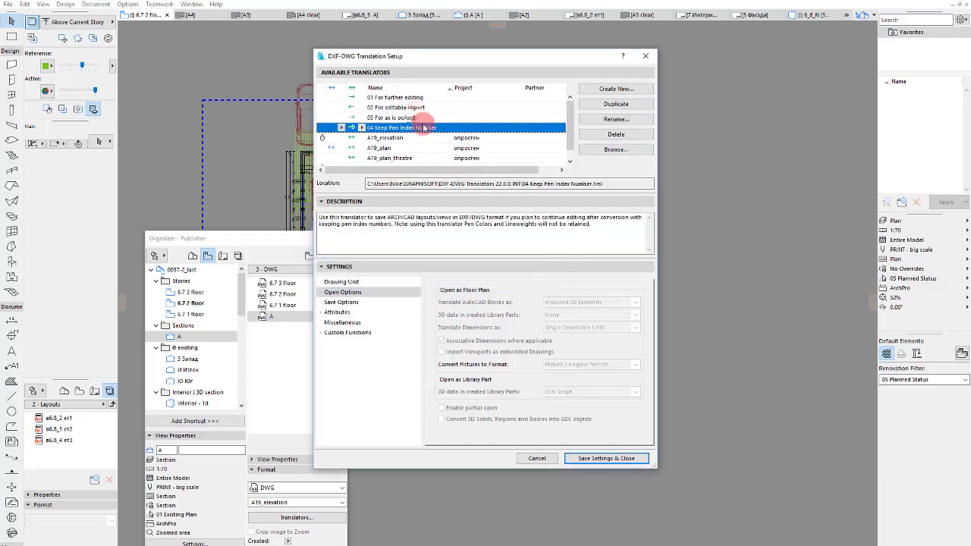
left_click(426, 148)
Create a new translator and save it as A22_Plan.xml
left_click(616, 89)
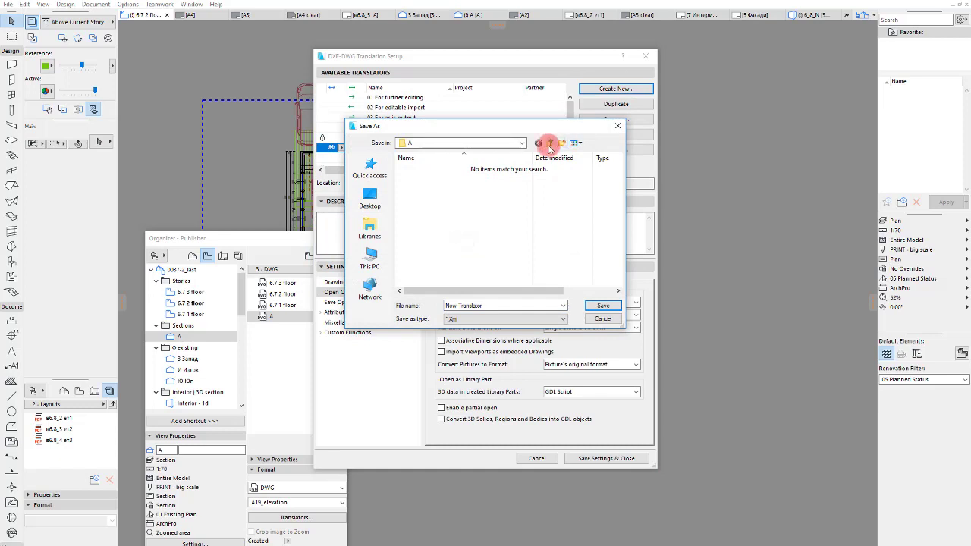
left_click(603, 319)
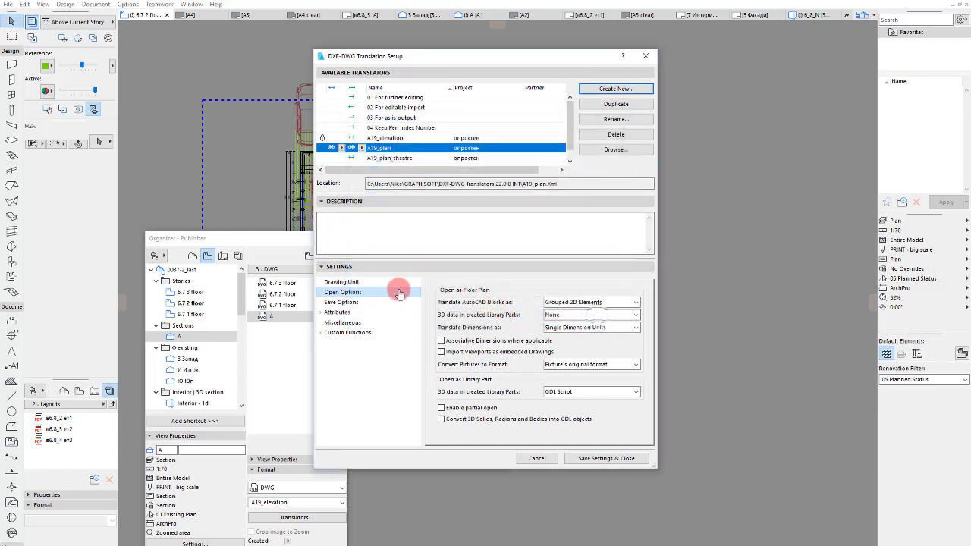
left_click(559, 181)
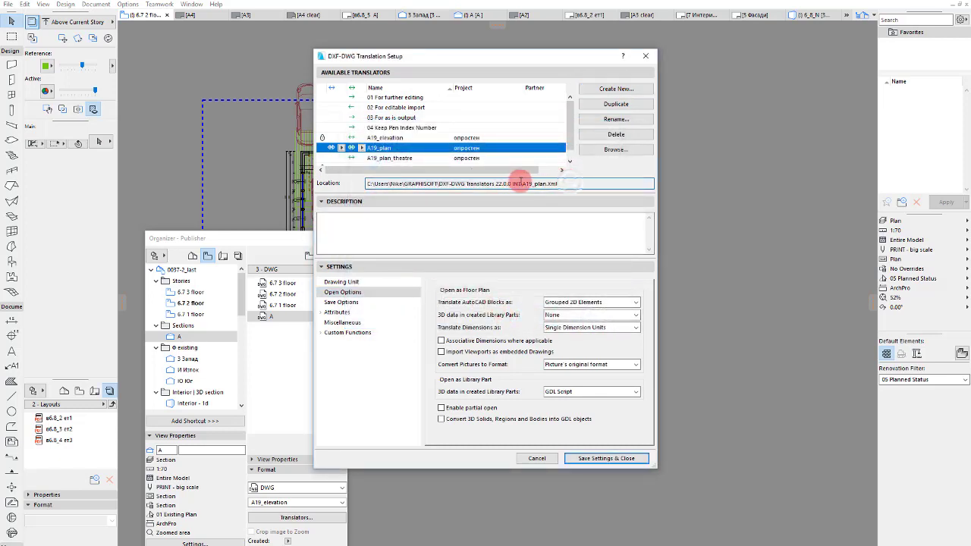
left_click_drag(521, 183, 141, 163)
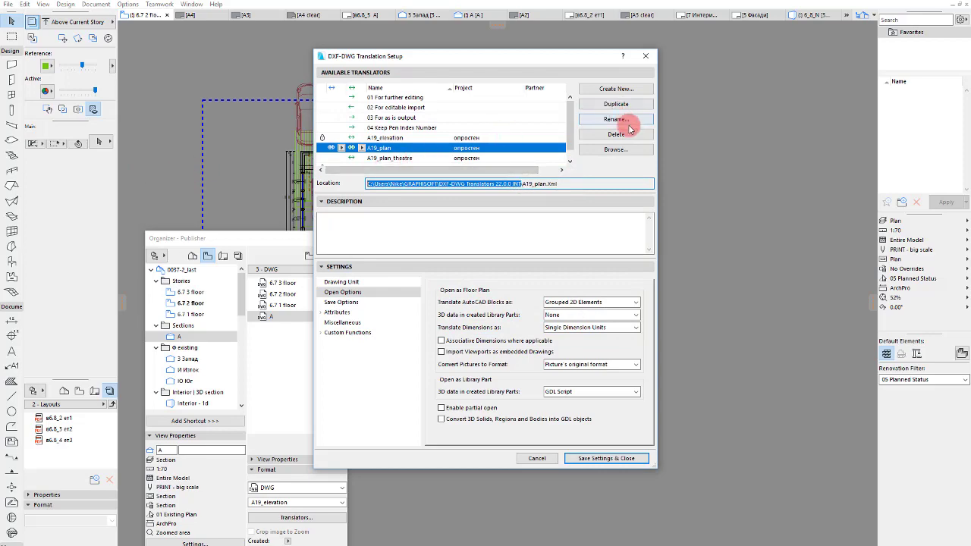
left_click(616, 89)
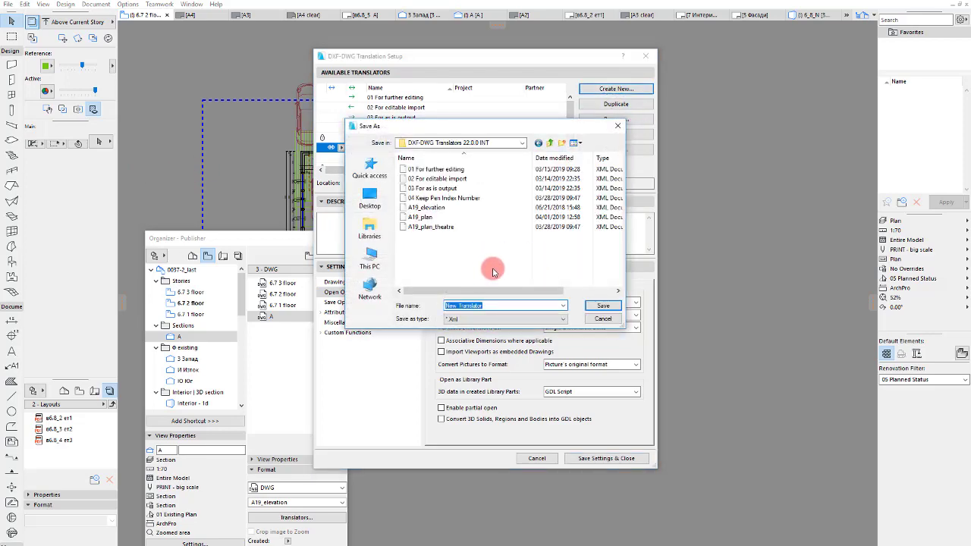
type("A22_Plan")
key("Return")
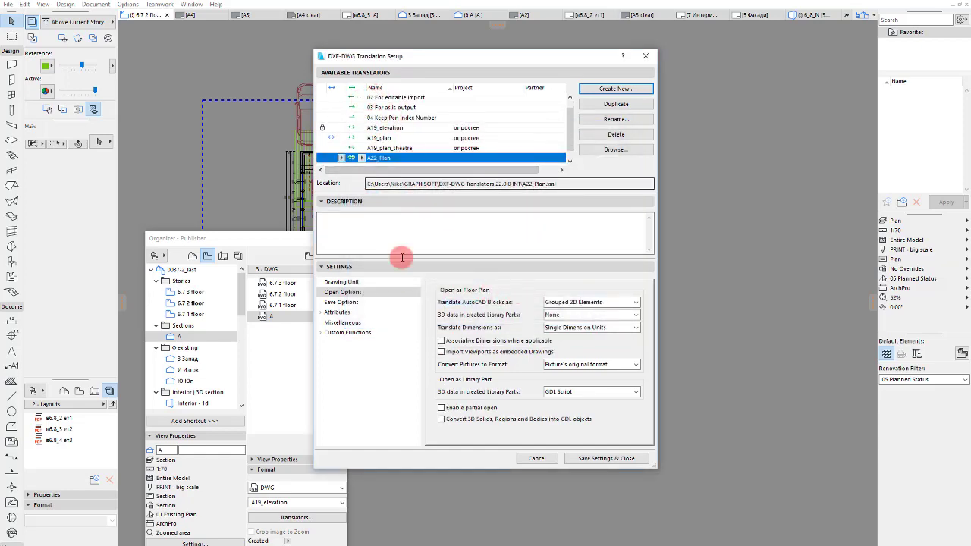
Save as AutoCAD 2004 Drawing, keep images original, and layouts as Paper Space with Drawings as Blocks
left_click(372, 301)
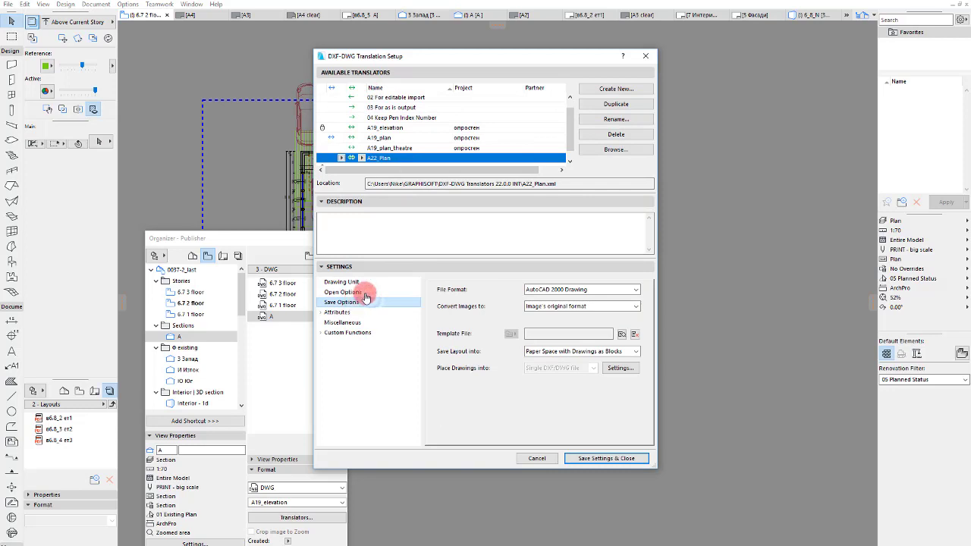
left_click(552, 289)
left_click(541, 308)
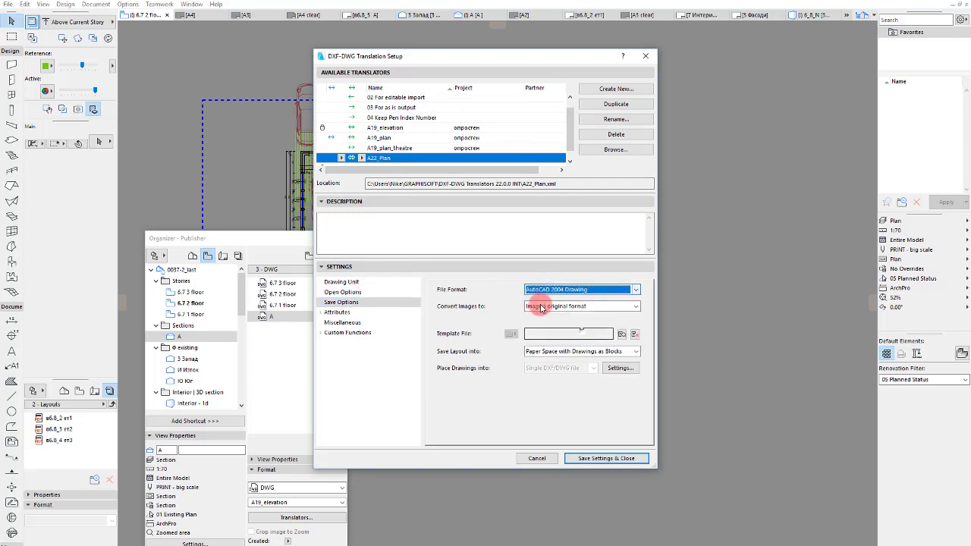
left_click(567, 308)
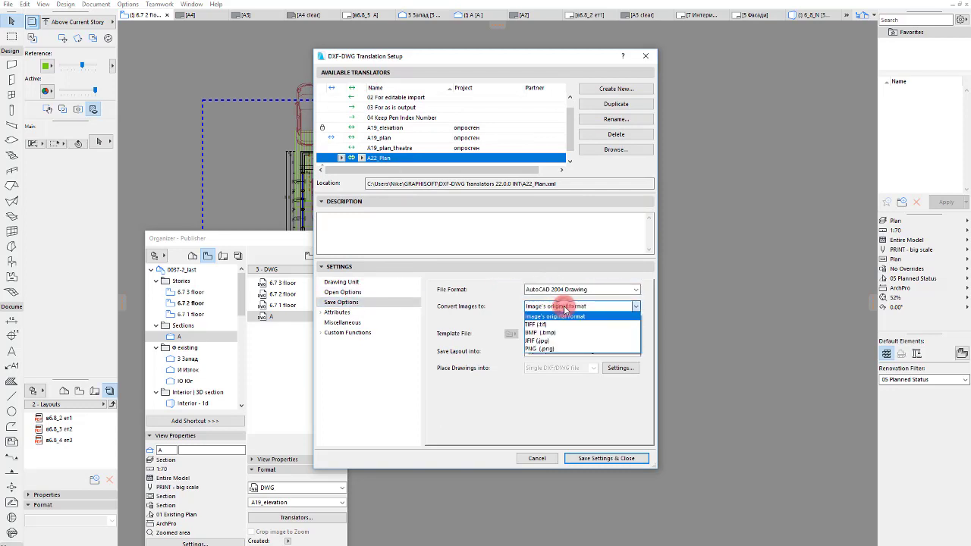
left_click(562, 315)
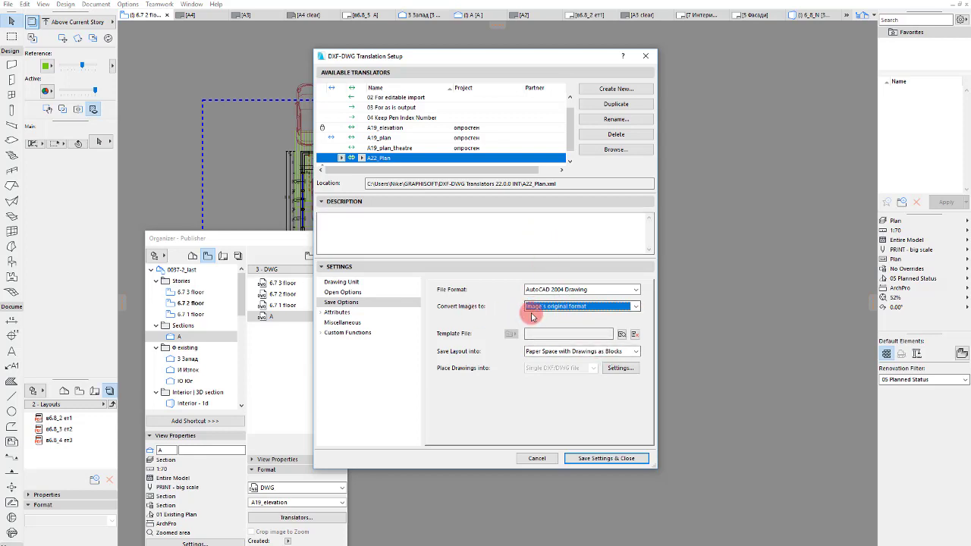
left_click(557, 309)
left_click(558, 315)
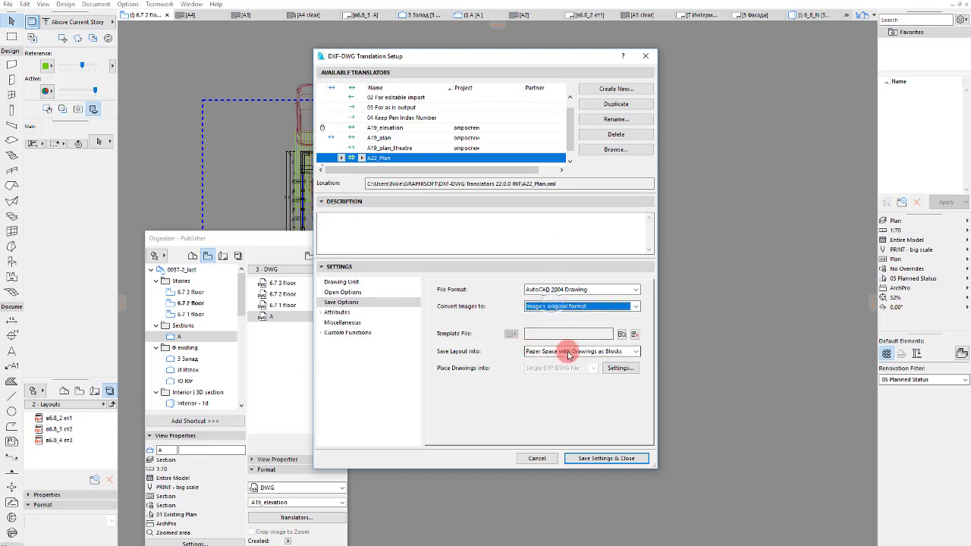
left_click(634, 352)
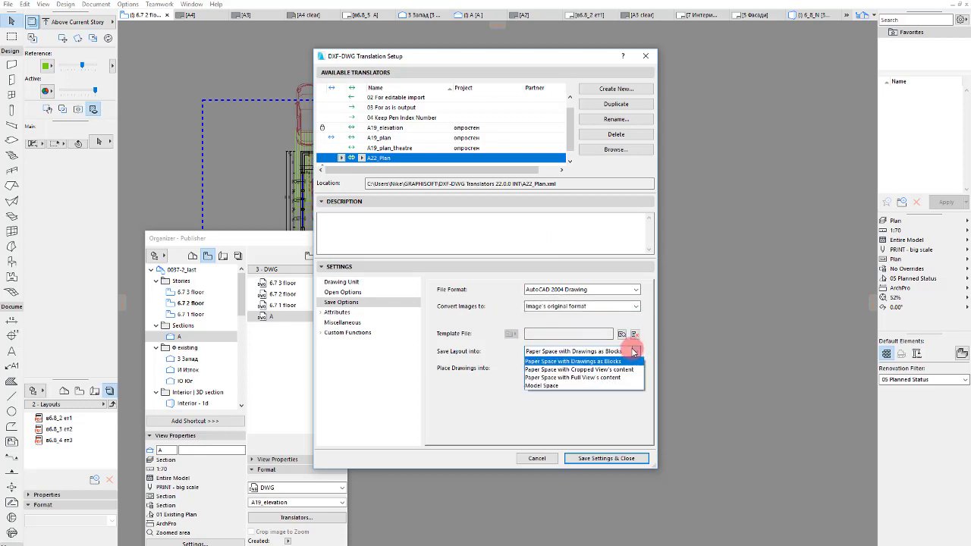
left_click(634, 352)
left_click(372, 293)
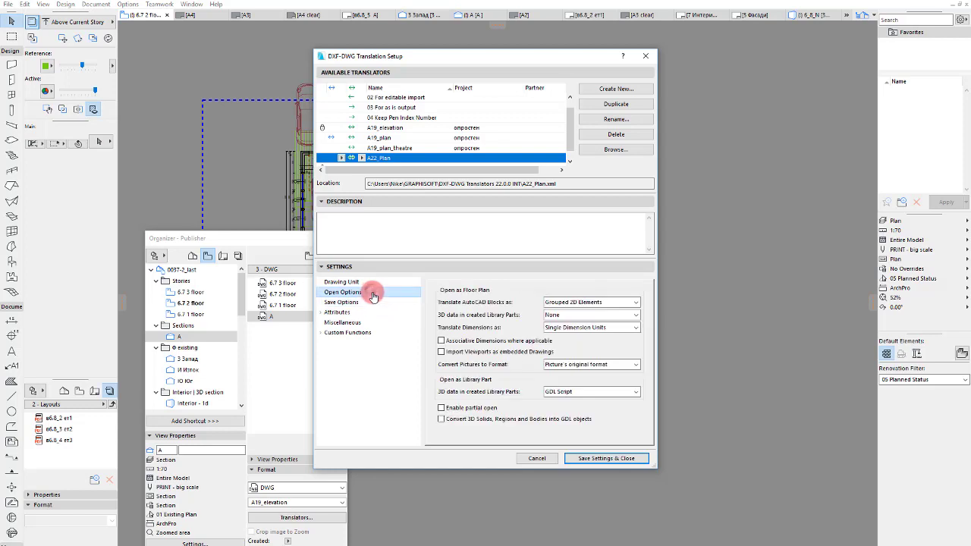
left_click(371, 302)
left_click(578, 353)
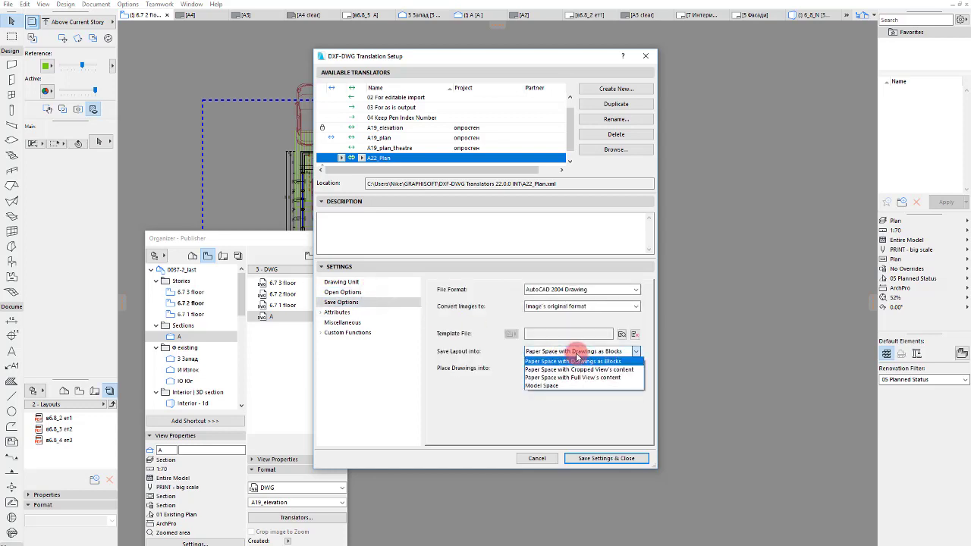
left_click(478, 385)
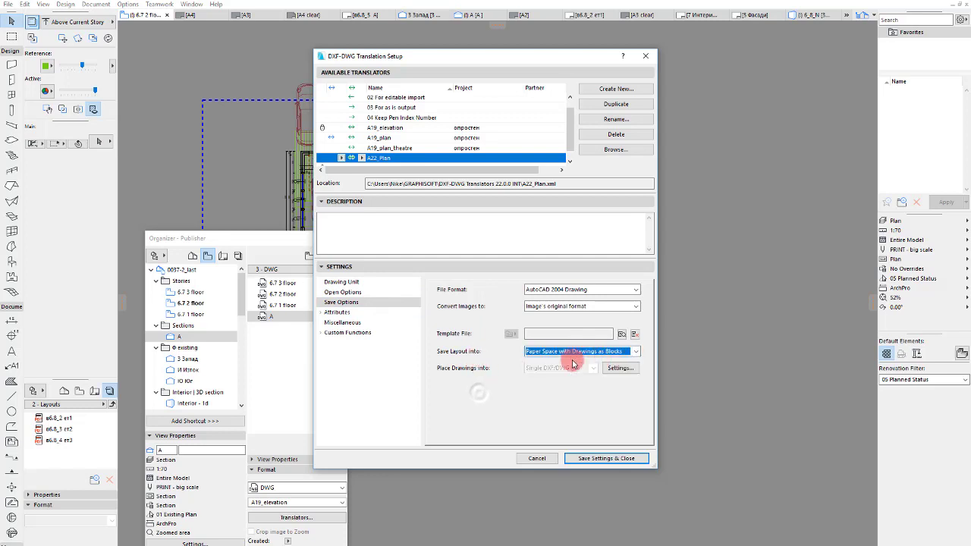
Set A22_Plan's drawing unit to Custom [mm] with 1.00 mapped to 10.00
left_click(345, 293)
left_click(342, 282)
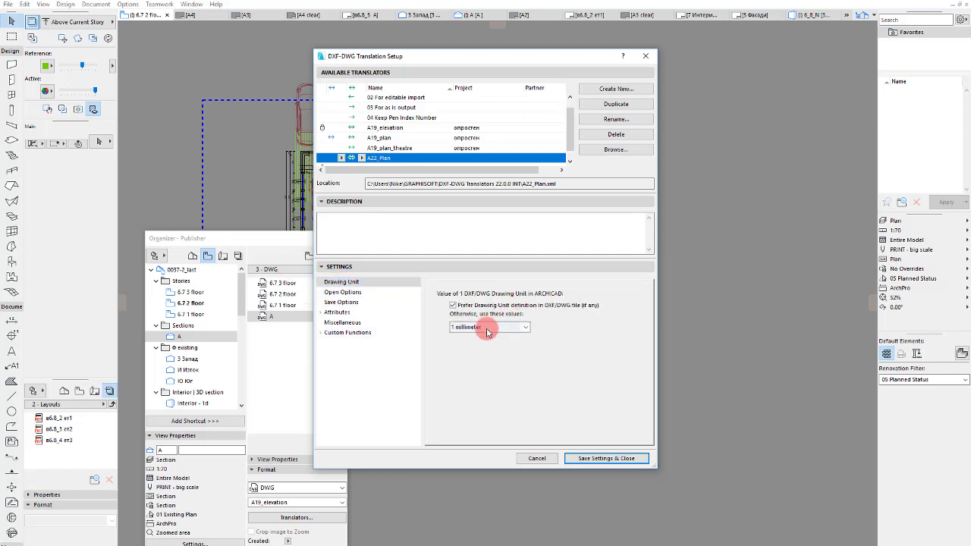
left_click(486, 328)
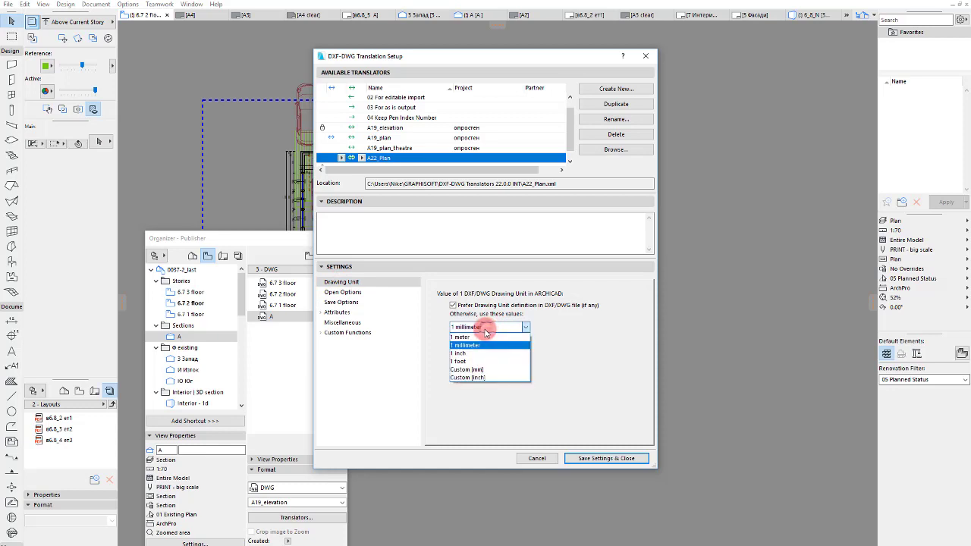
left_click(478, 370)
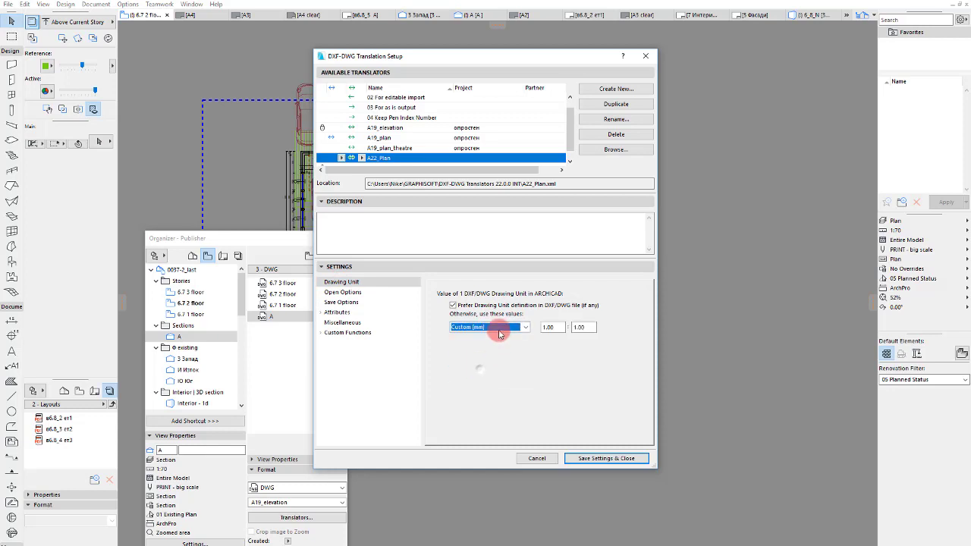
double_click(585, 327)
type("10.00")
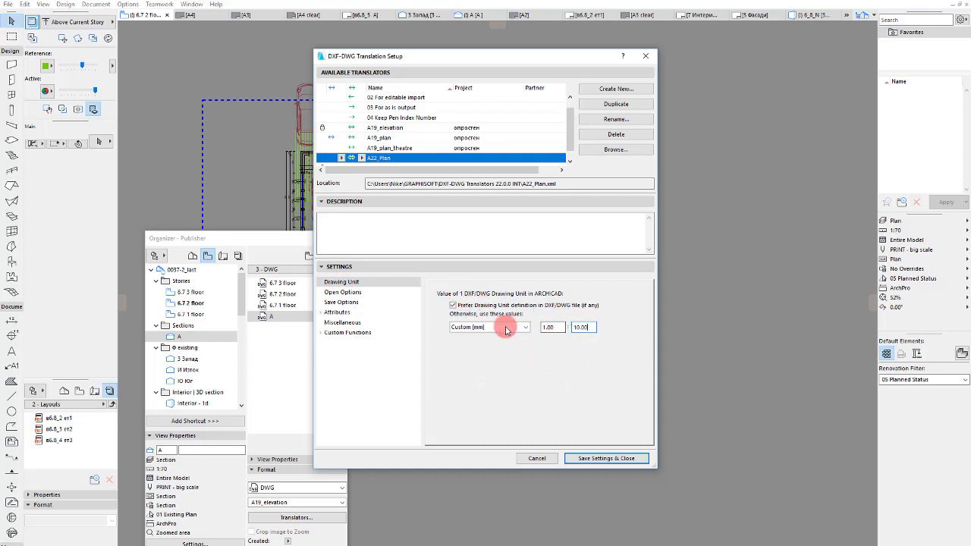
double_click(584, 327)
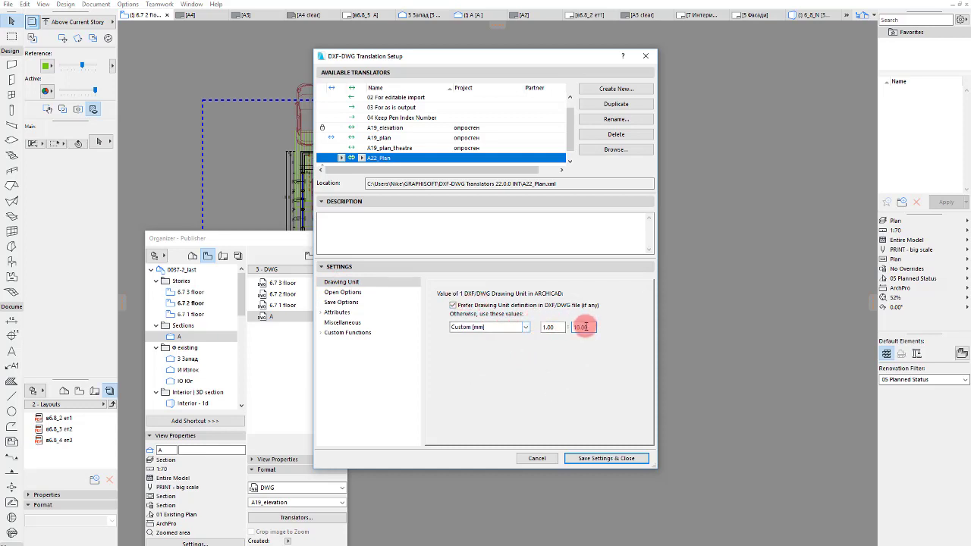
type("10.00")
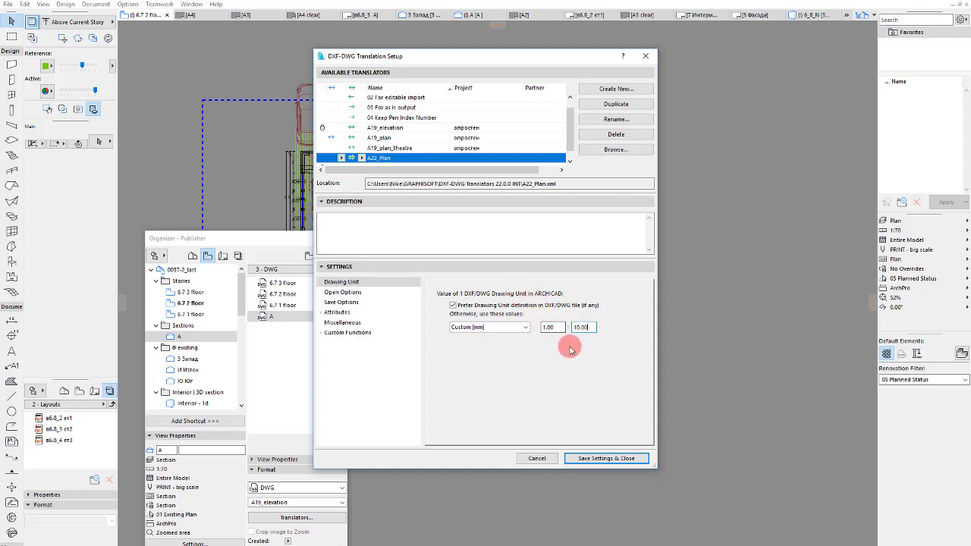
left_click(547, 327)
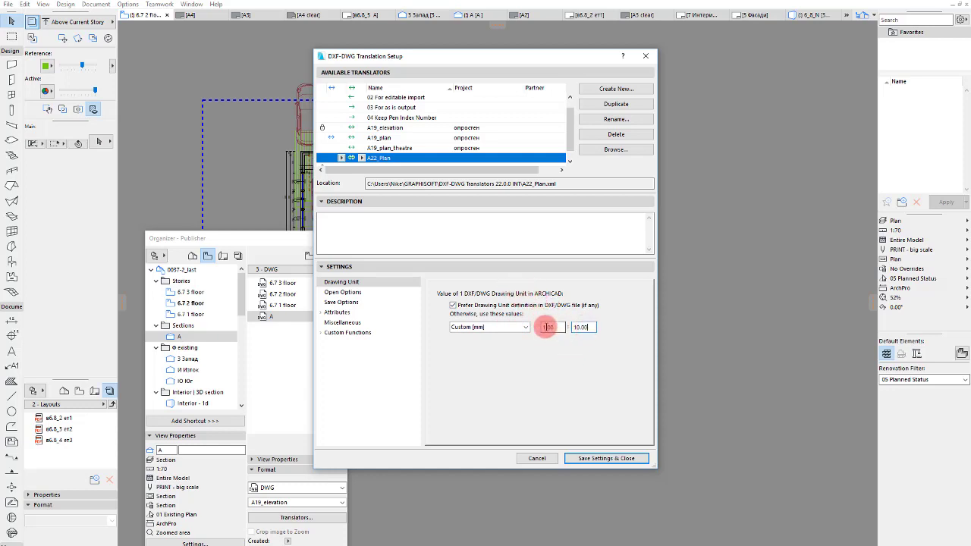
double_click(585, 327)
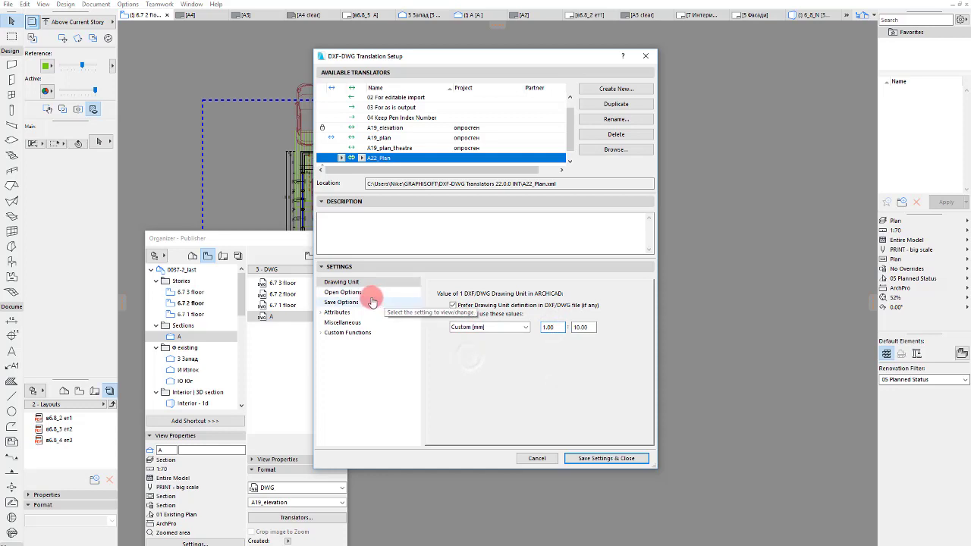
Expand the Attributes and Layers settings to reveal Methods and layer name options
left_click(345, 302)
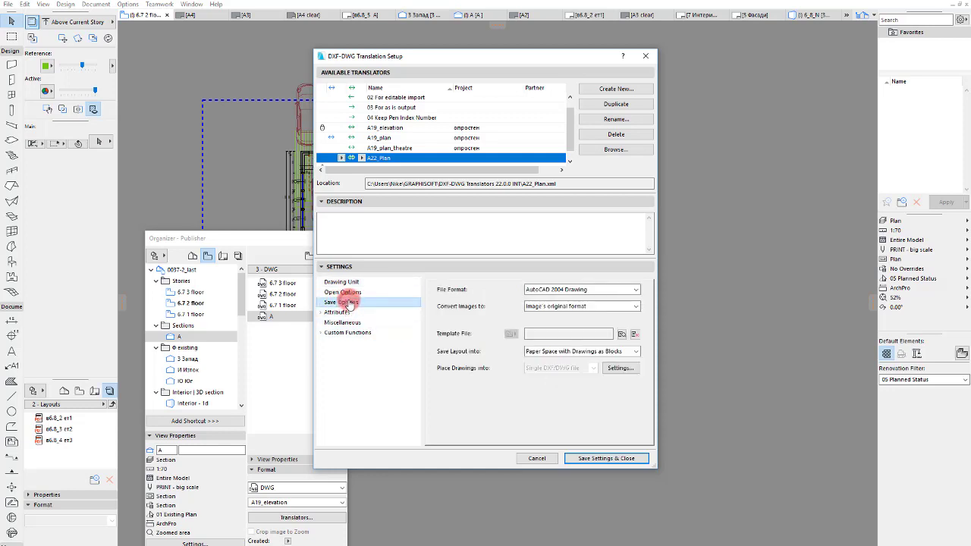
left_click(330, 312)
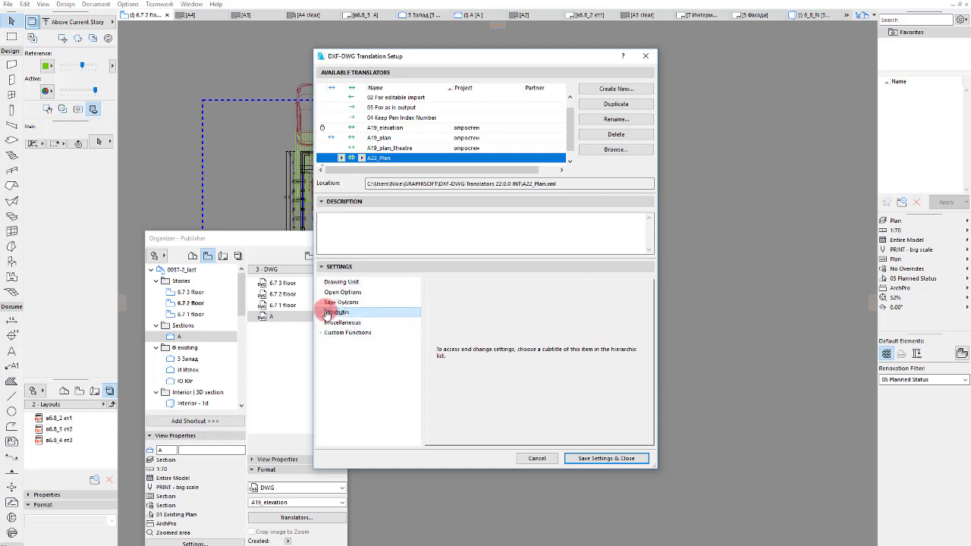
double_click(325, 313)
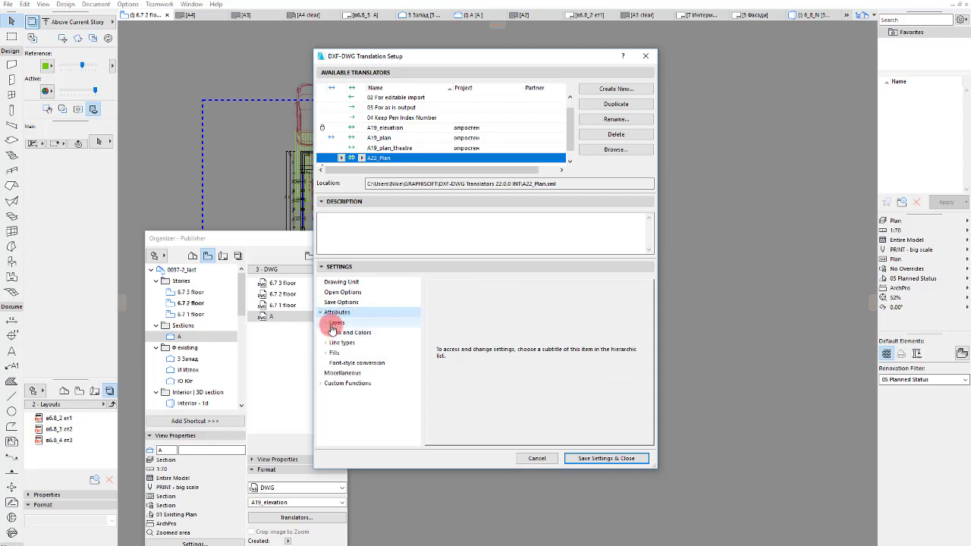
left_click(338, 322)
left_click(327, 323)
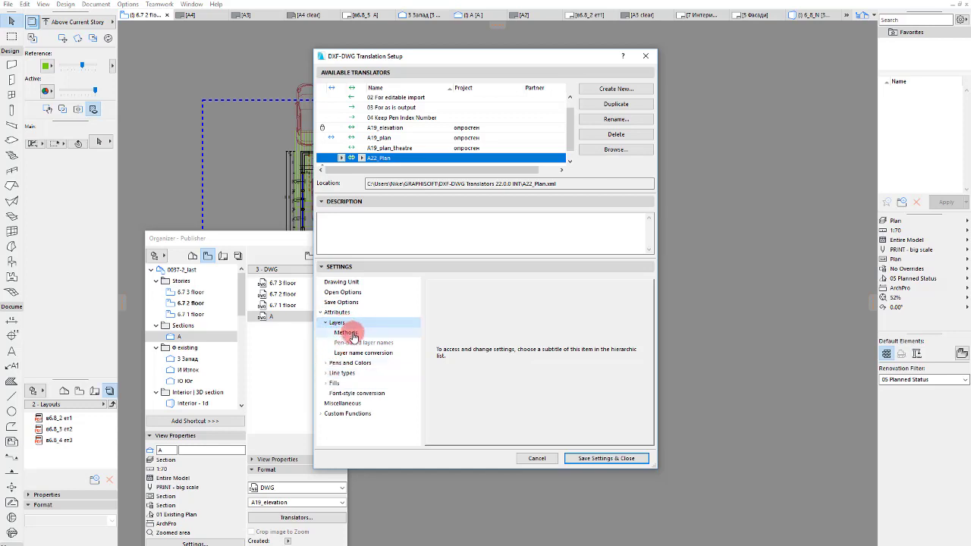
Keep ARCHICAD Layers as the method and set Doors to 0d, Windows and Skylights to 0w
left_click(346, 333)
left_click(479, 302)
left_click(472, 311)
left_click(498, 372)
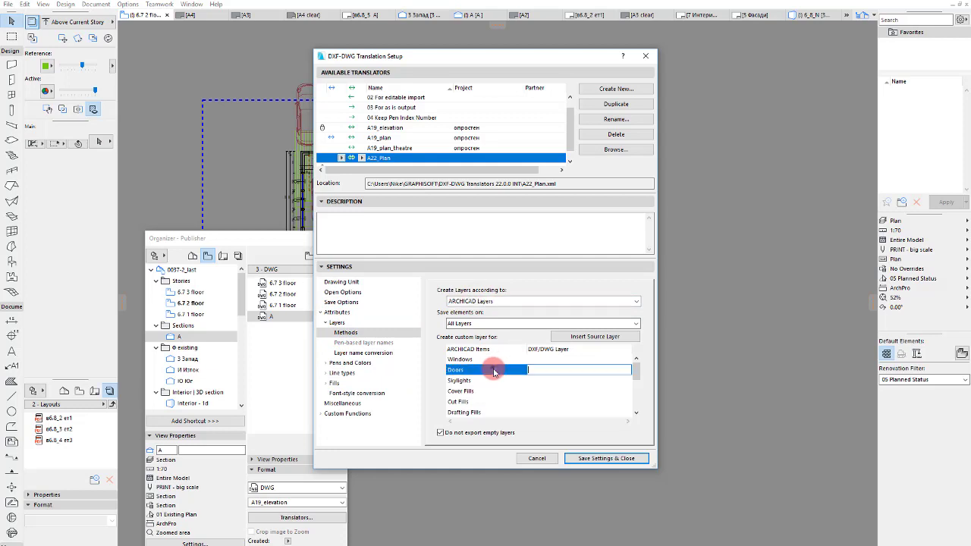
left_click(548, 360)
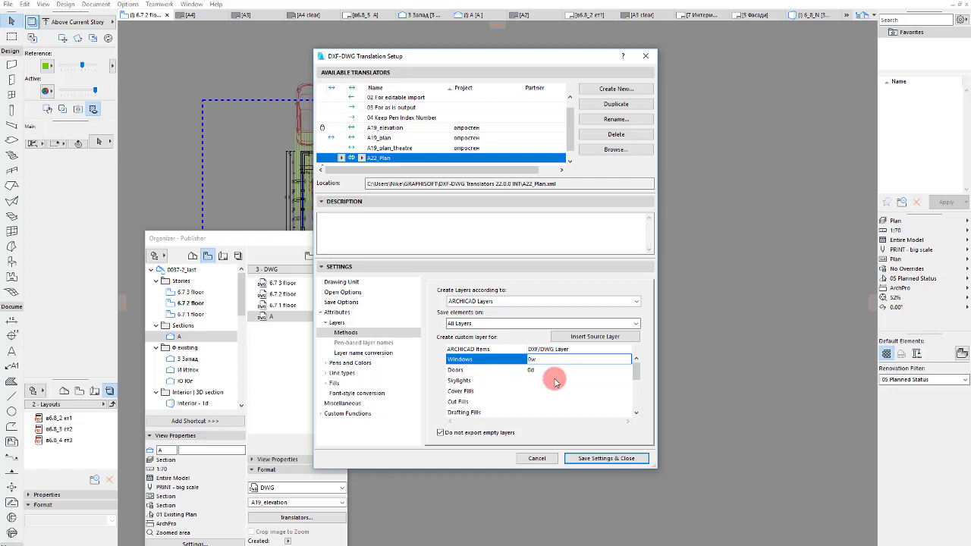
left_click(551, 380)
type("0w")
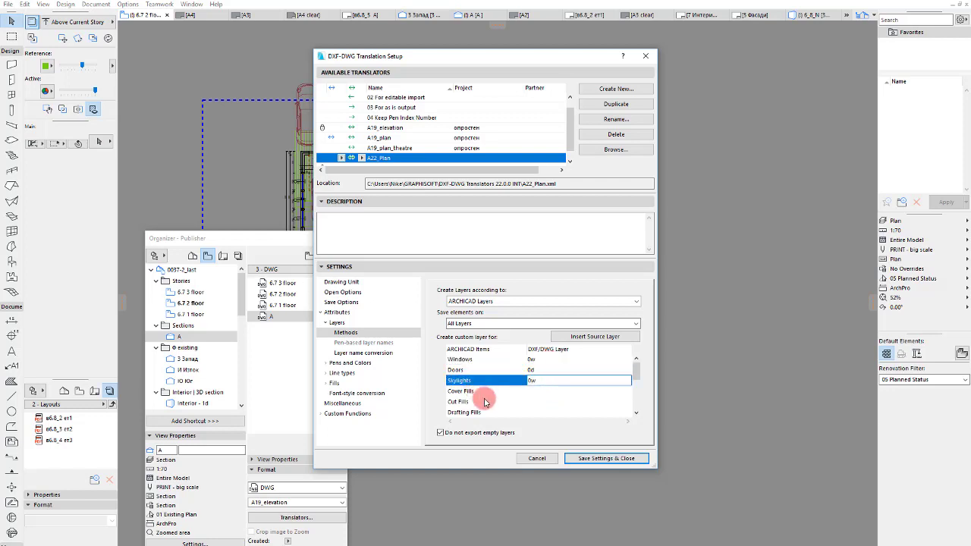
Name the Cover Fills layer 0z and Cut Fills 00, then edit the zone backgrounds layer
left_click(547, 391)
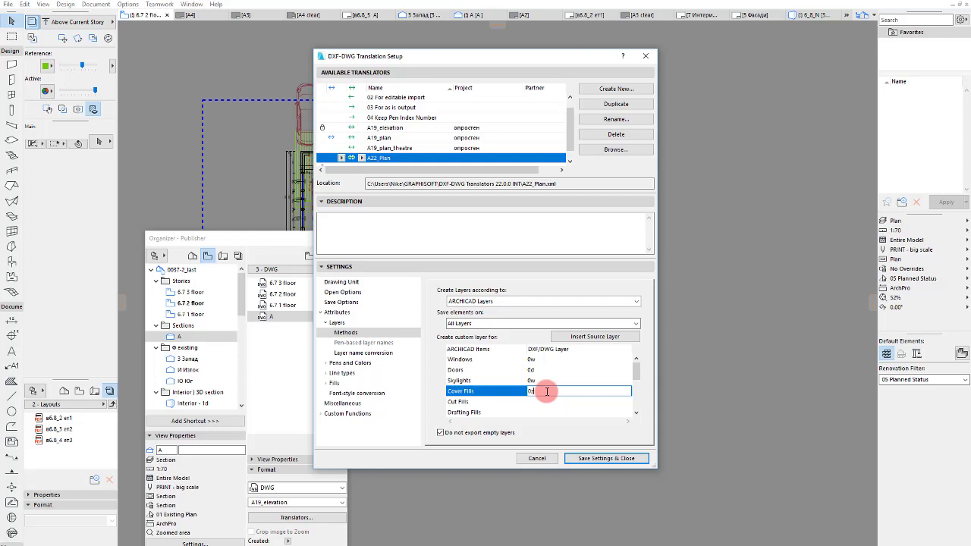
type("0z")
left_click(564, 401)
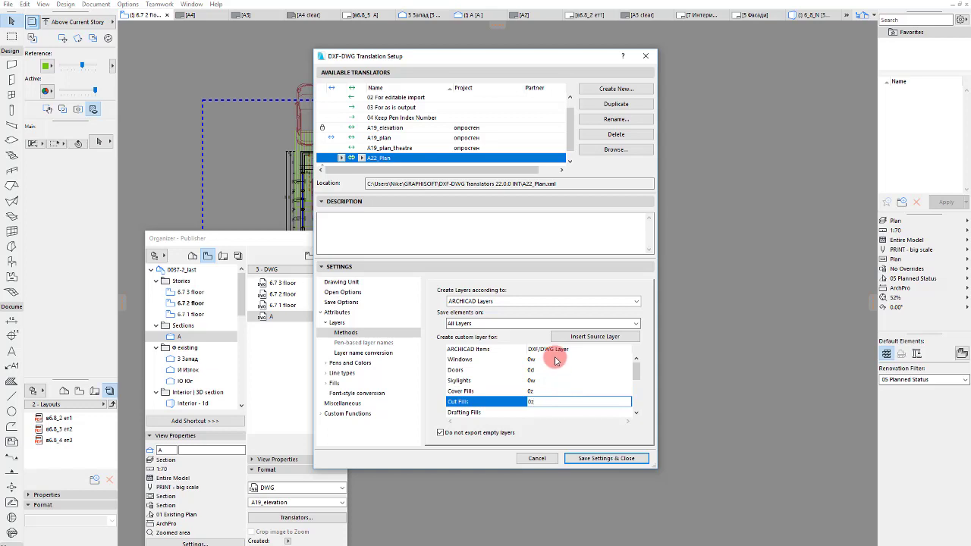
type("0z")
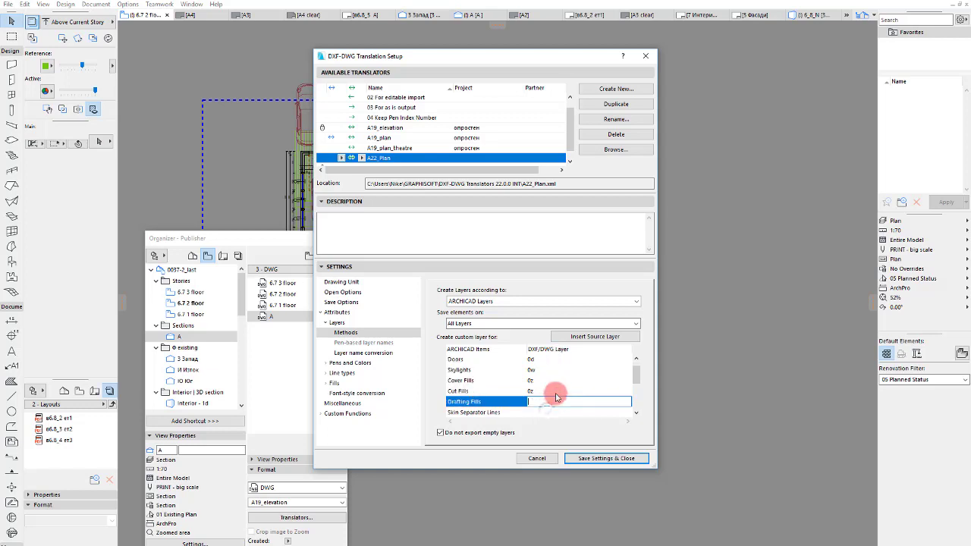
left_click(556, 396)
type("00")
left_click(535, 401)
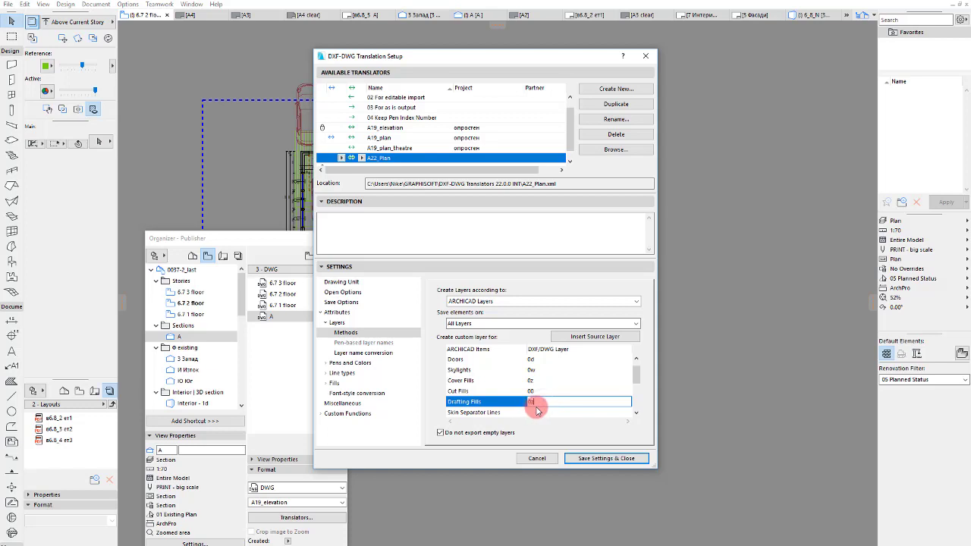
scroll(536, 406, "down", 3)
left_click(550, 382)
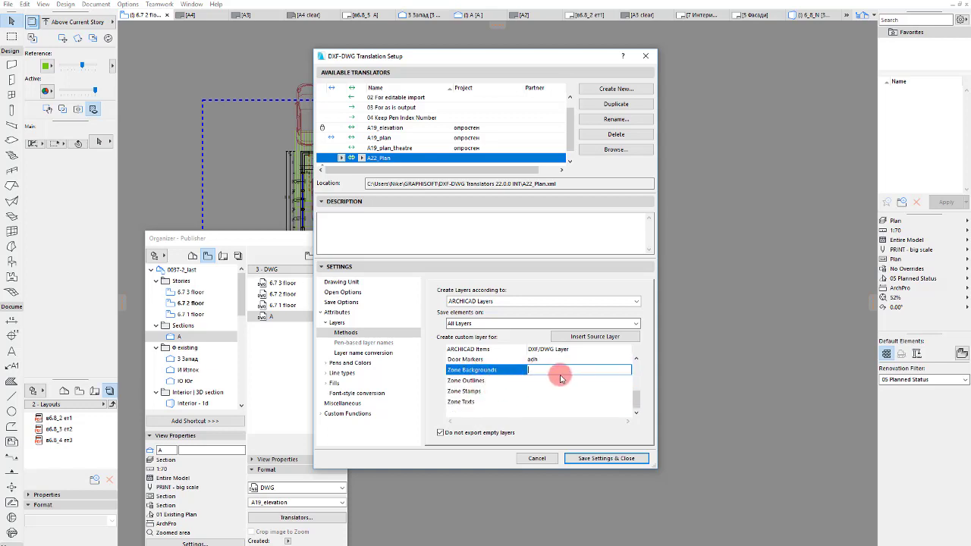
Enter DWG layer AN1 for Zone Backgrounds, Zone Stamps and Zone Texts, and 00 for Zone Outlines
left_click(452, 232)
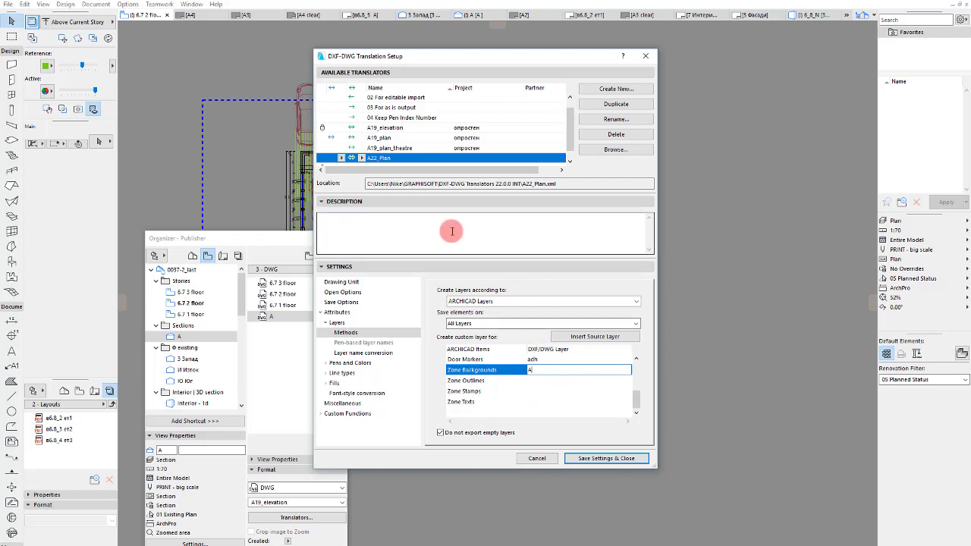
left_click(587, 373)
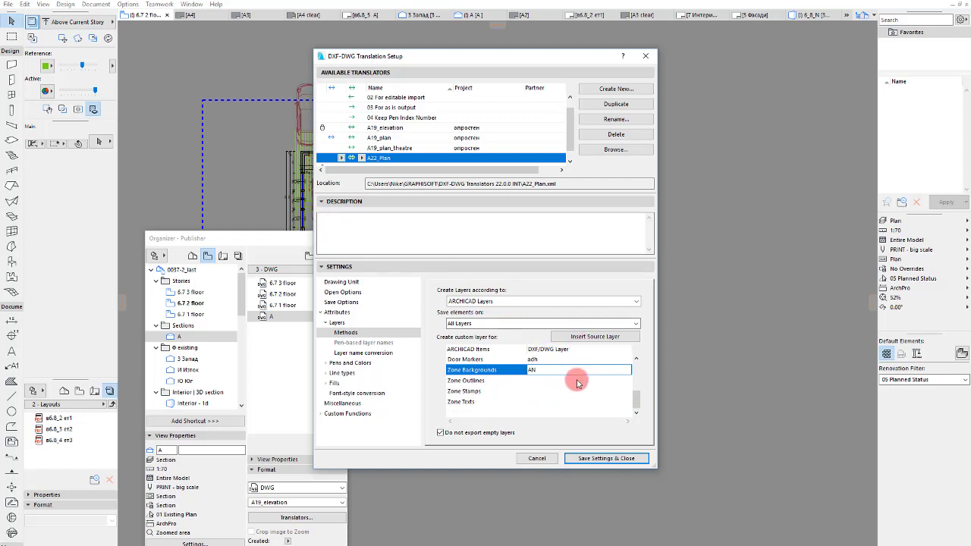
left_click(575, 381)
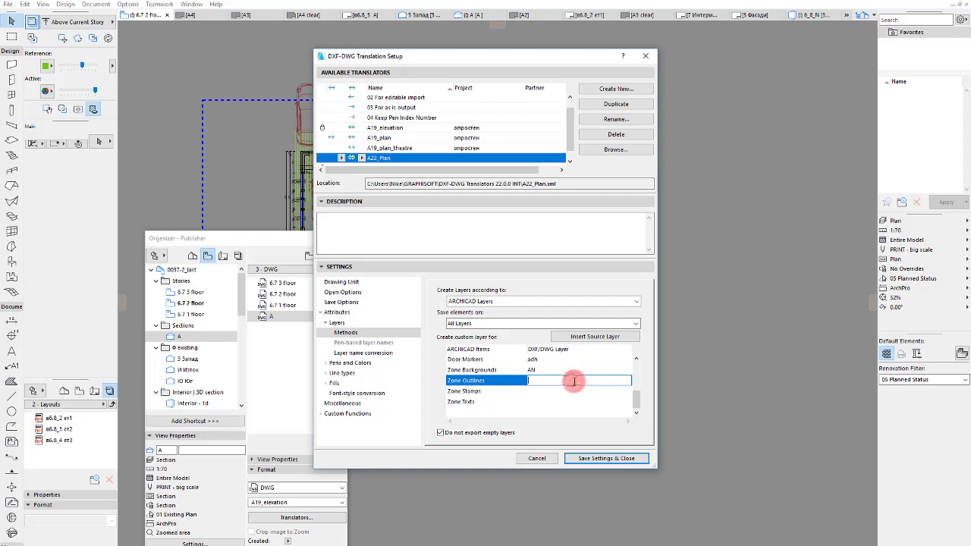
type("A")
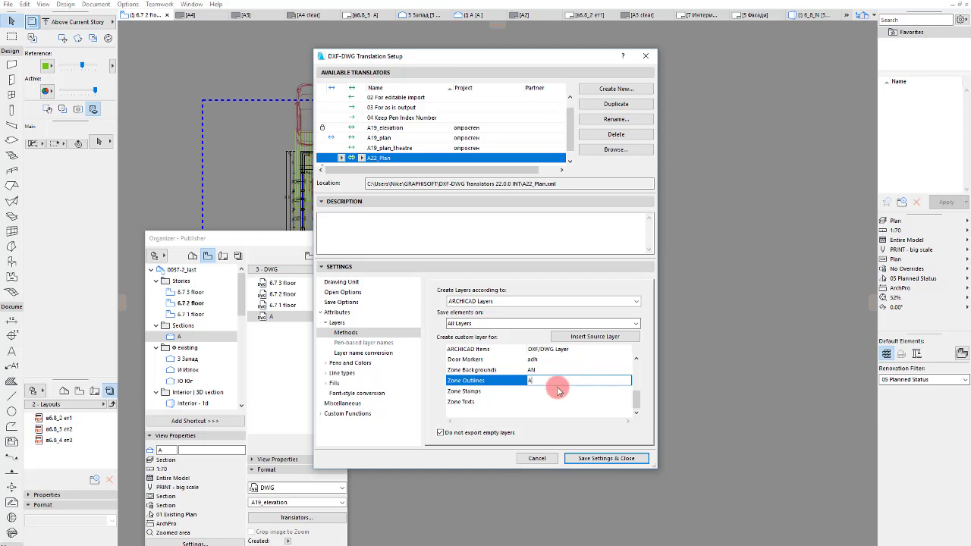
type("00")
left_click(558, 391)
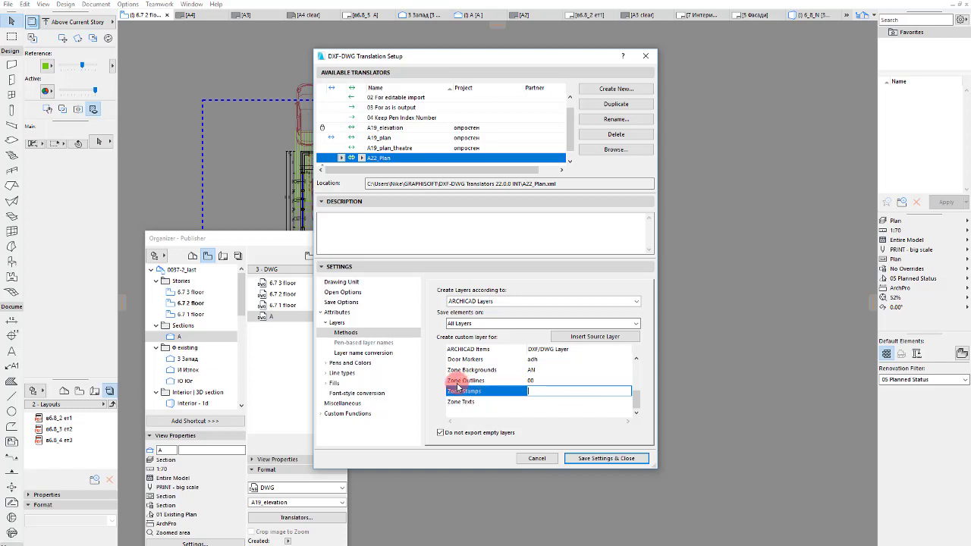
left_click(545, 380)
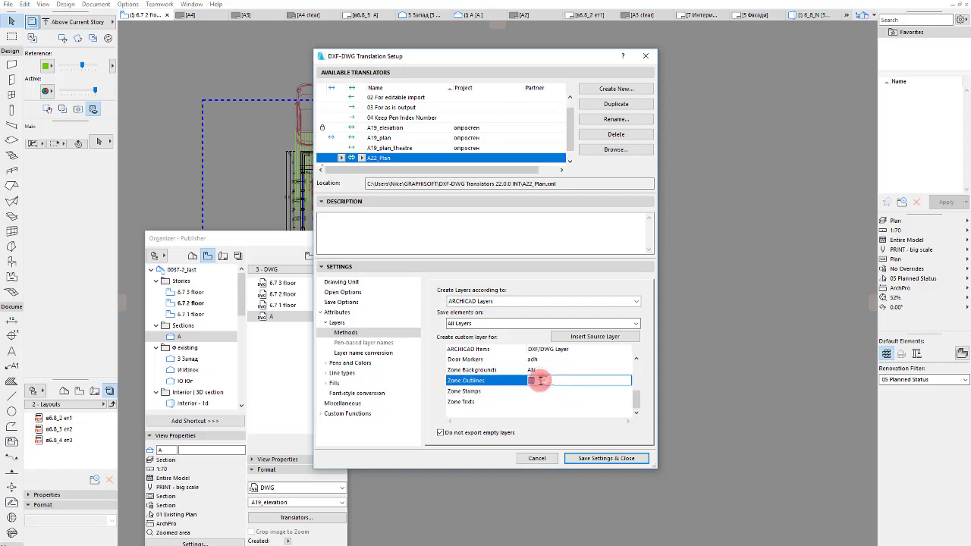
left_click(552, 389)
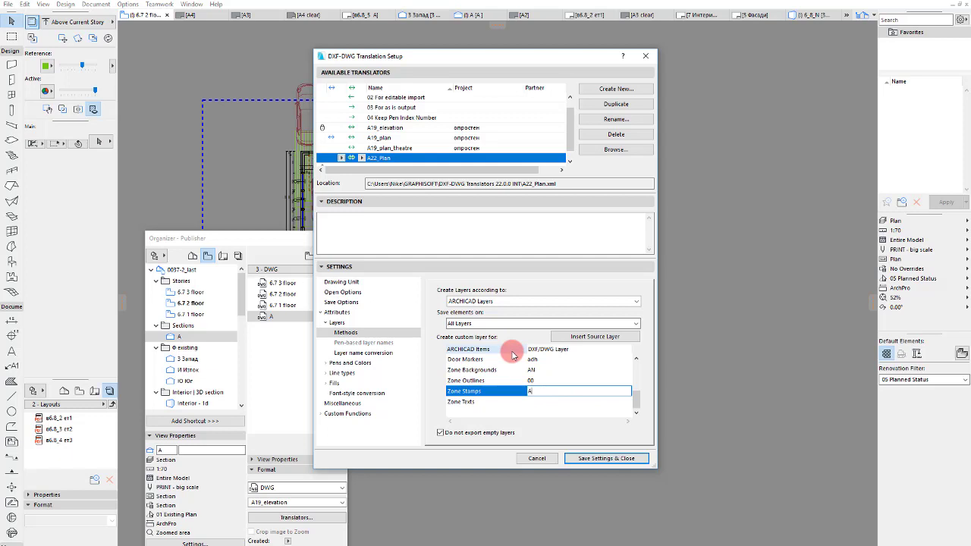
key("Tab")
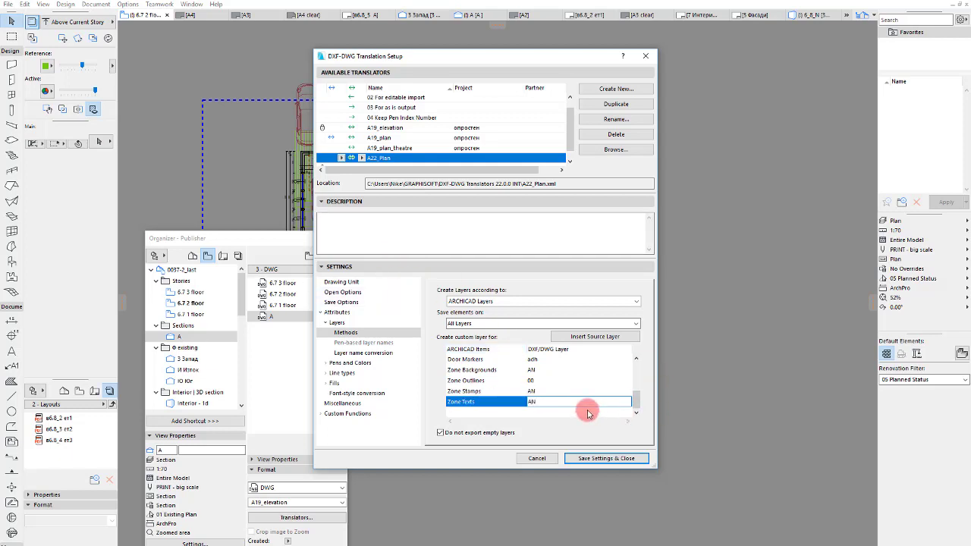
left_click(538, 391)
type("1")
key("shift+Tab")
key("shift+Tab")
type("1")
key("Tab")
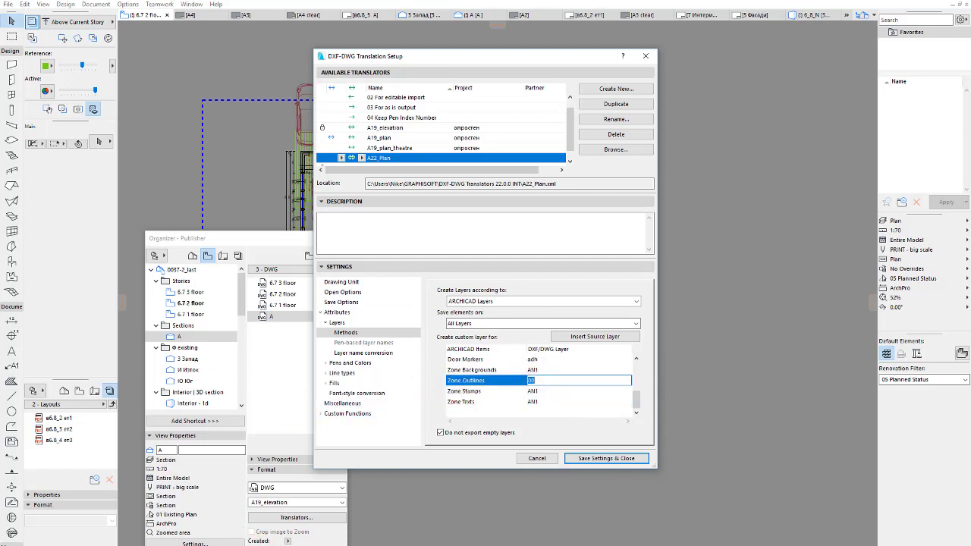
Launch AutoCAD 2013 and zoom around the exported floor plans, roof plans and sections
key("super")
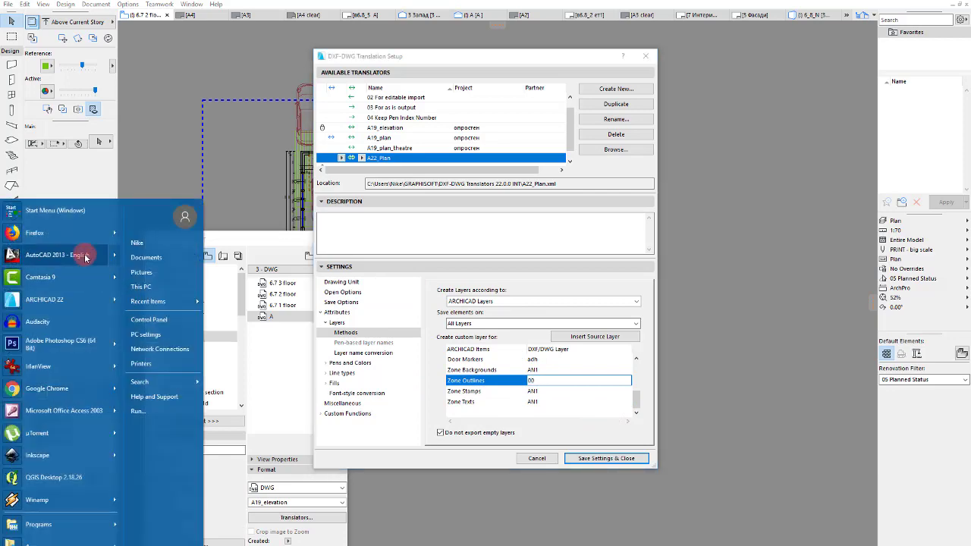
left_click(82, 253)
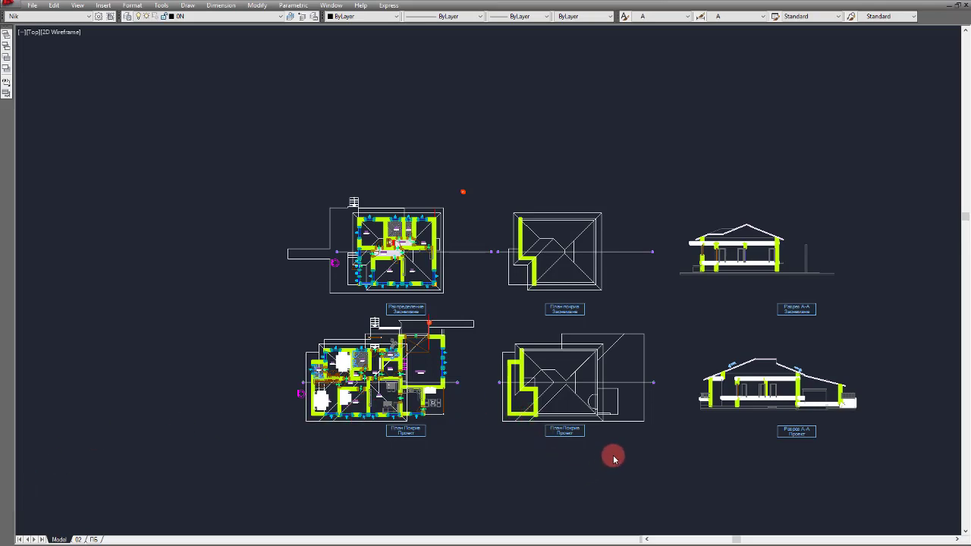
scroll(334, 258, "up", 8)
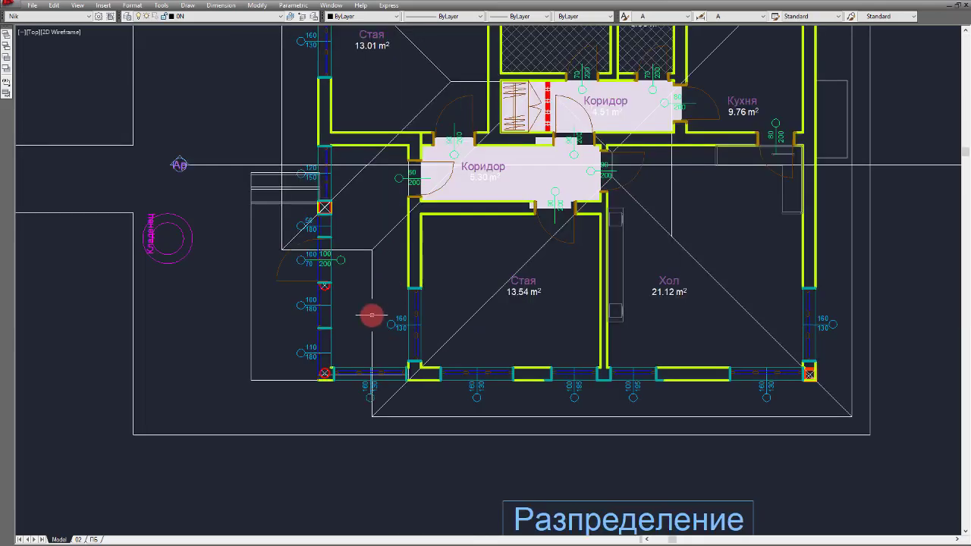
scroll(321, 332, "down", 8)
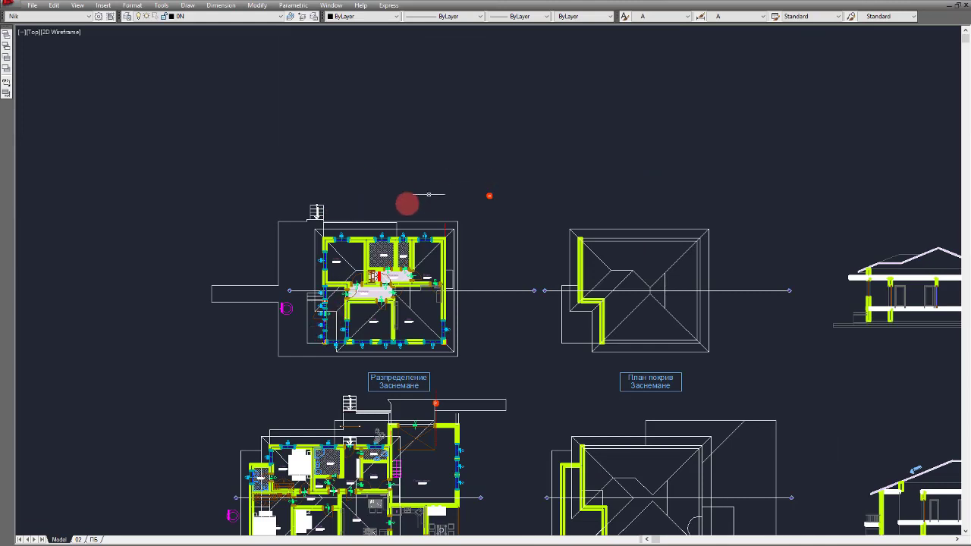
scroll(326, 262, "up", 4)
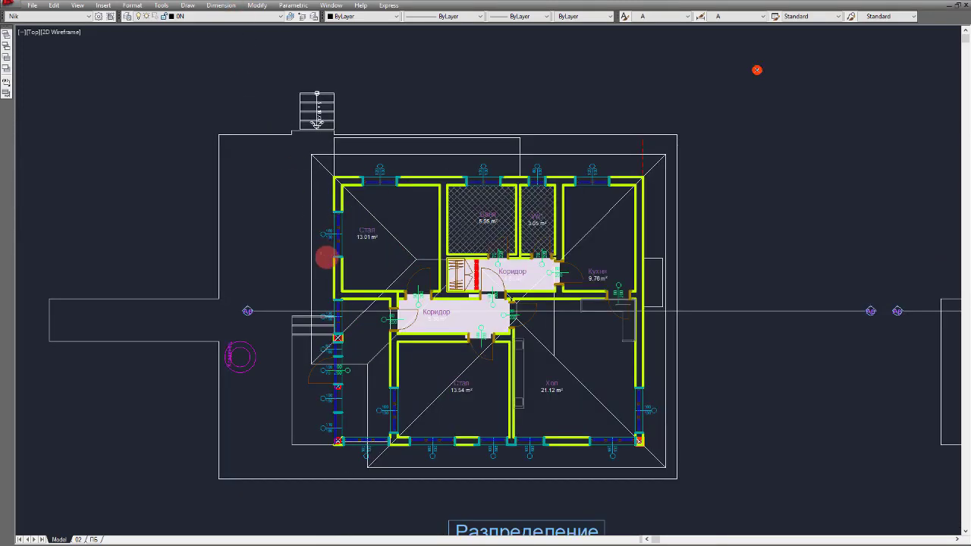
Check the drawing's layers (0d, 0w, AN1) in the Layer dropdown and make layer 99 current
left_click(219, 16)
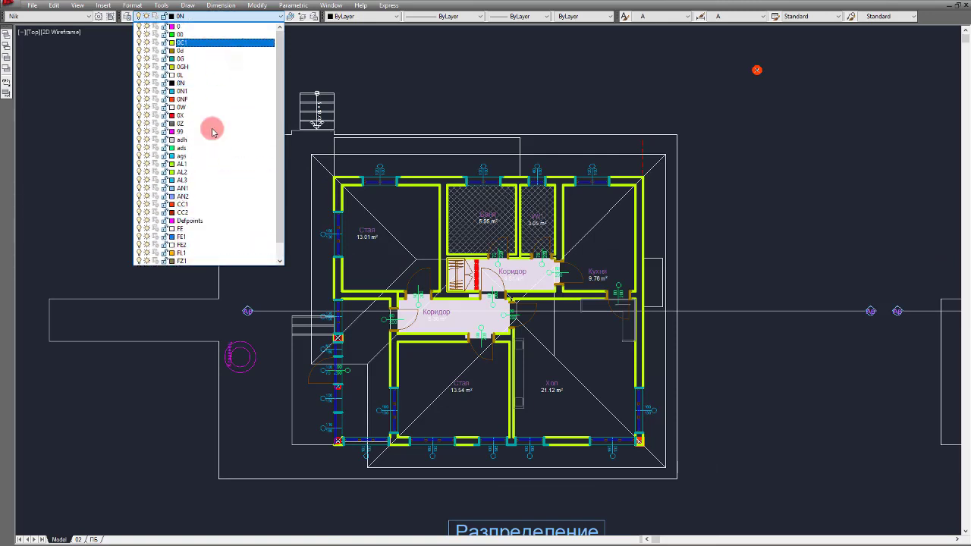
scroll(201, 156, "down", 1)
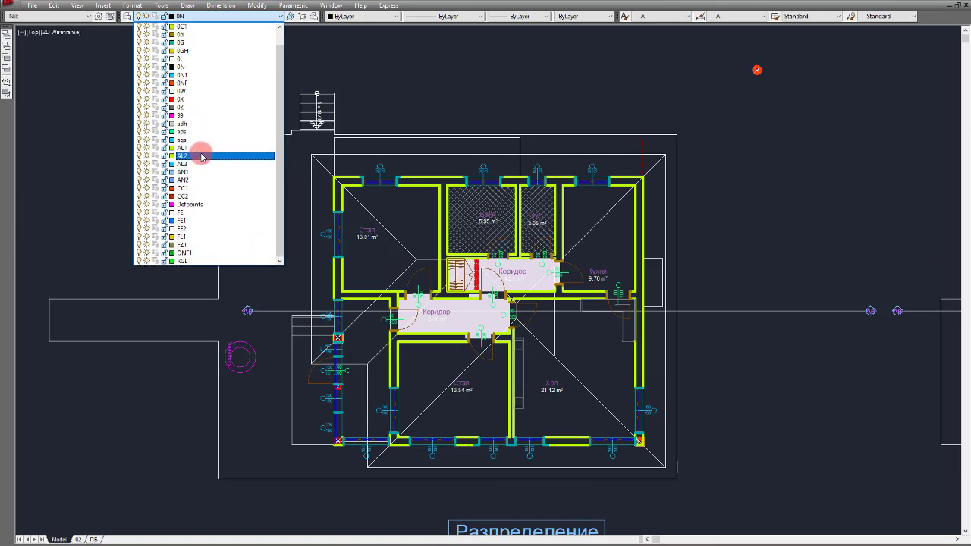
left_click(204, 116)
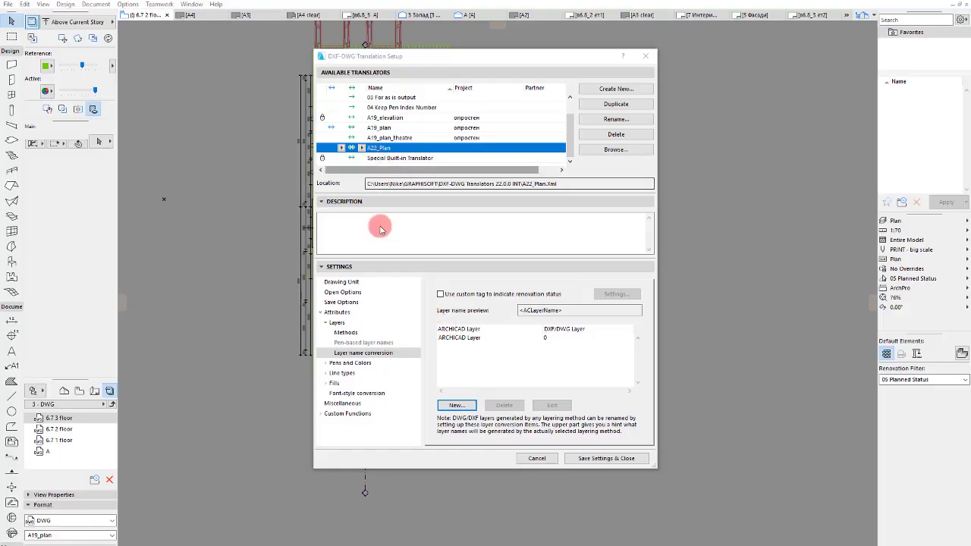
Add a layer conversion entry for the 0-Fill layer and set its DWG layer name to 0z
left_click(457, 337)
left_click(457, 405)
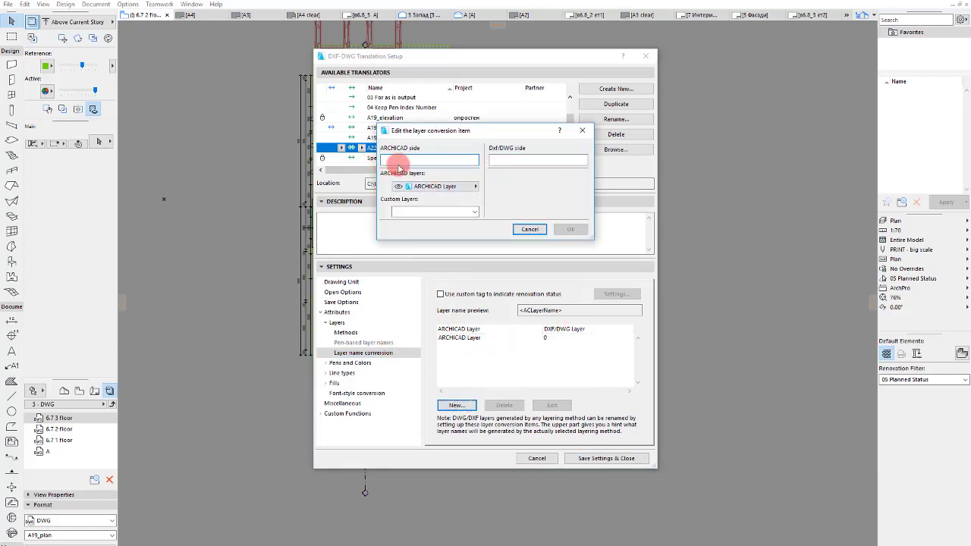
left_click(445, 186)
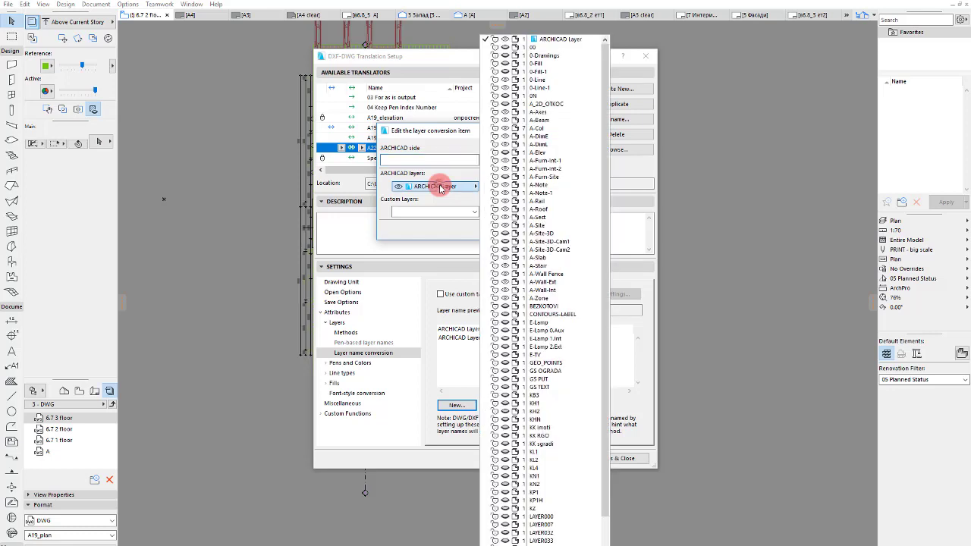
left_click(553, 64)
left_click(563, 226)
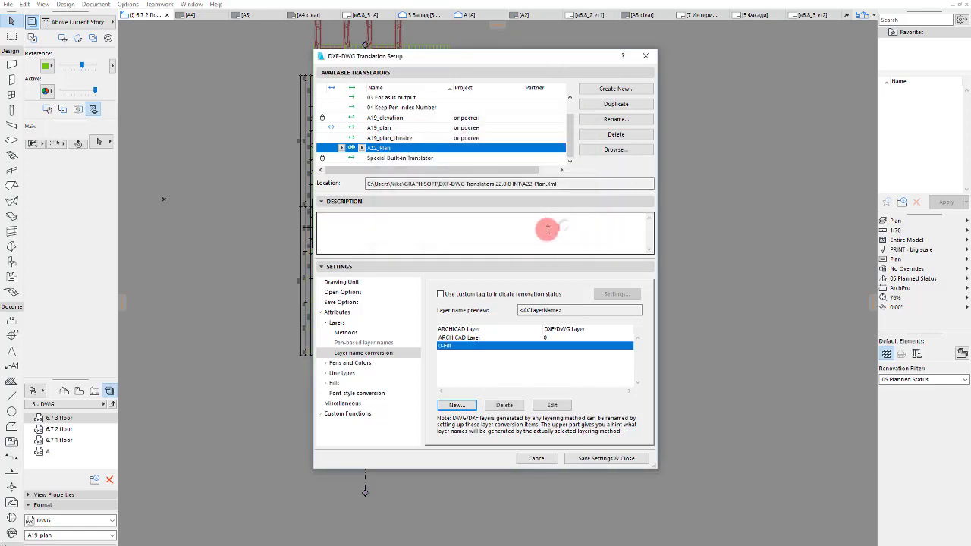
left_click(547, 349)
double_click(546, 348)
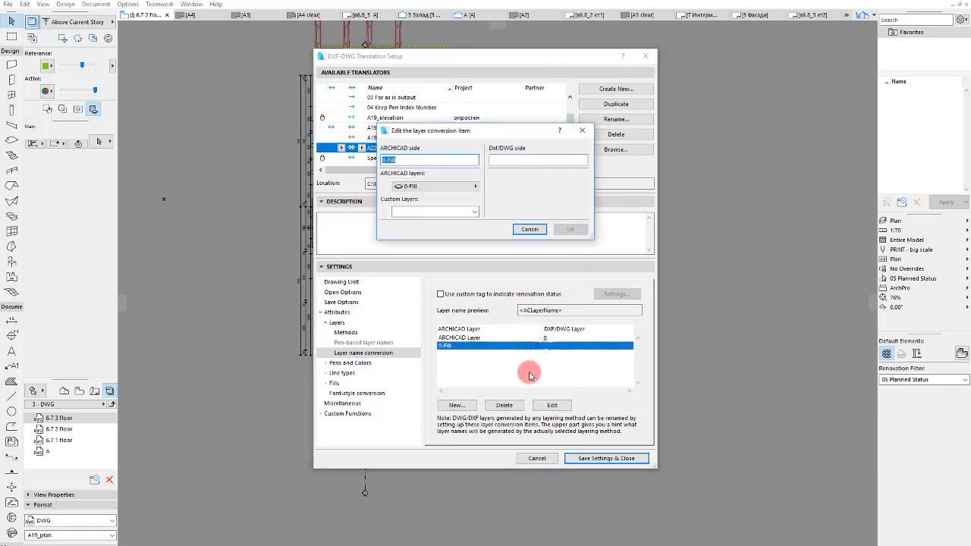
left_click(529, 159)
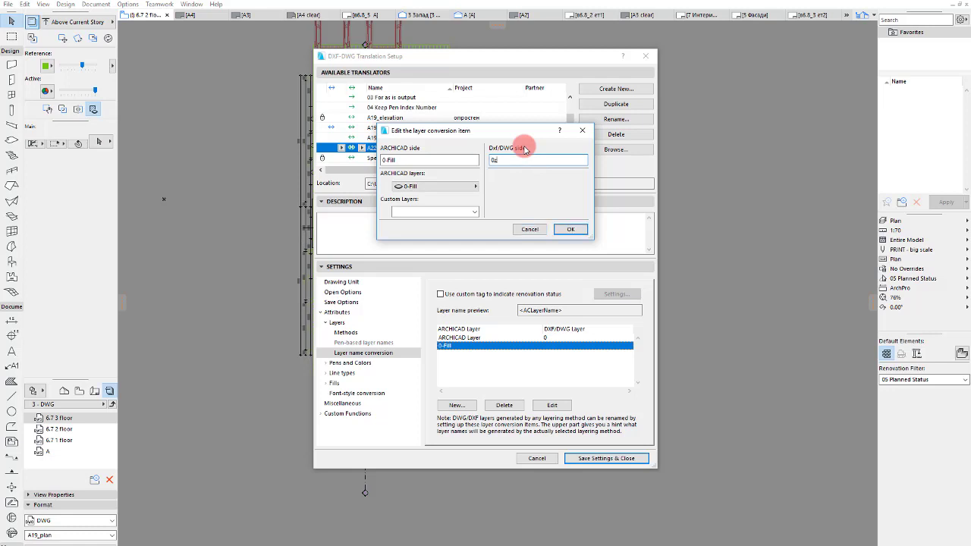
key("Return")
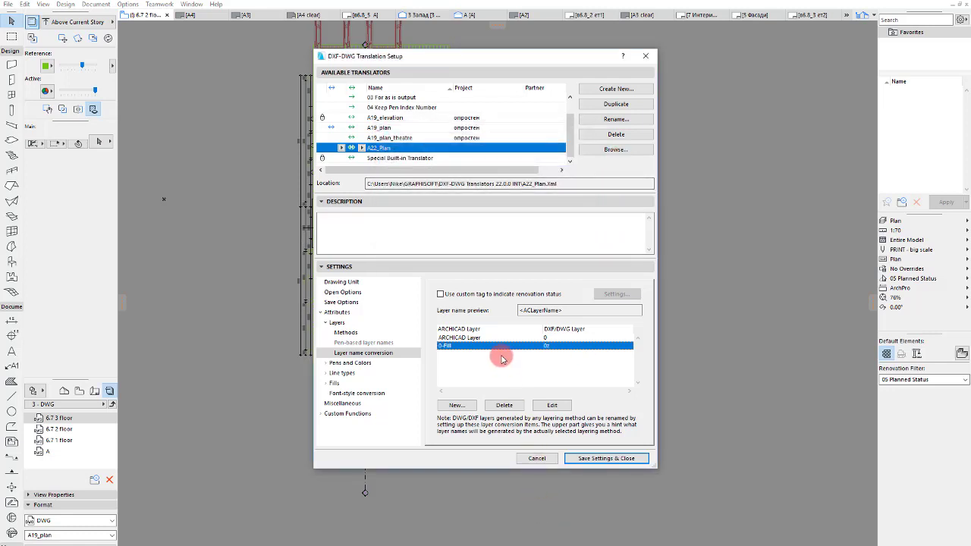
left_click(449, 375)
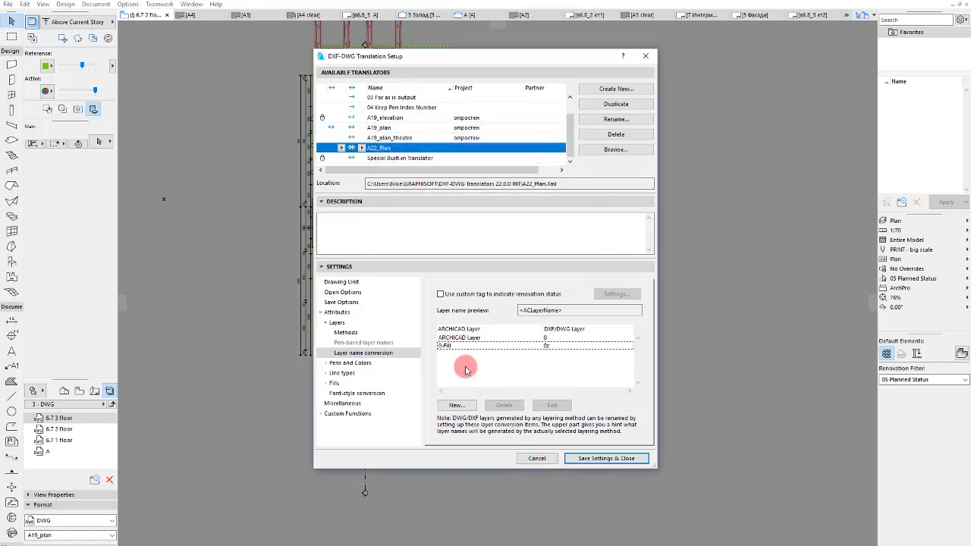
Add a layer conversion entry mapping the A-Wall-Ext layer to DWG layer 0w
left_click(455, 405)
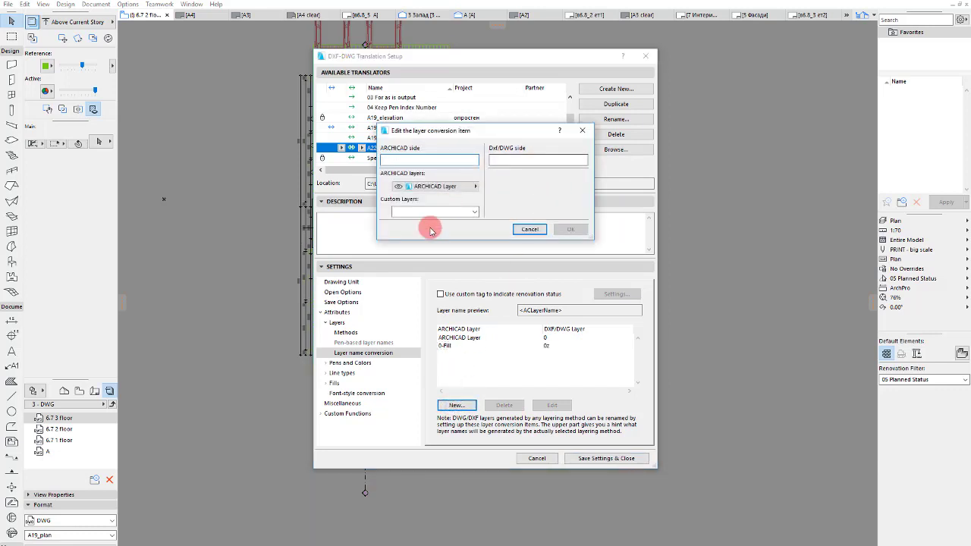
left_click(431, 211)
left_click(440, 210)
left_click(441, 188)
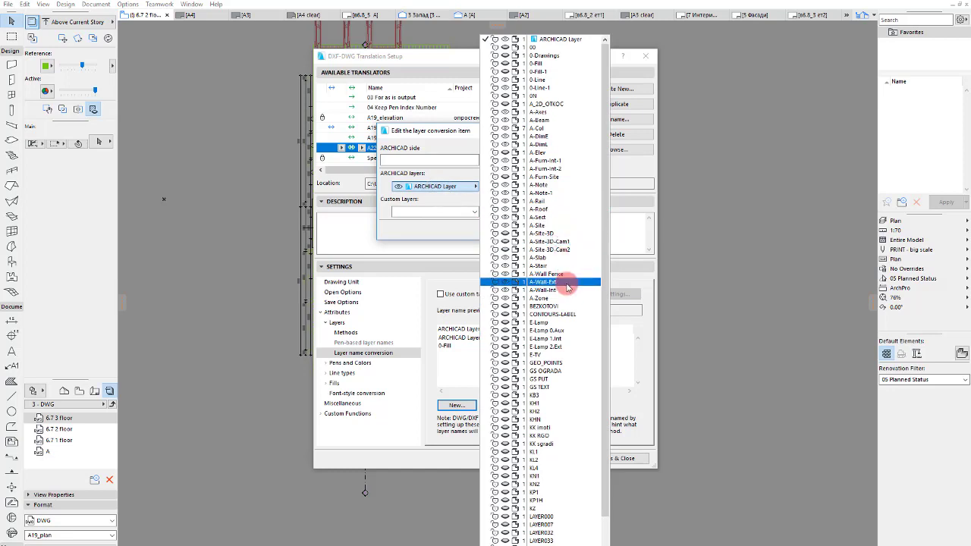
left_click(558, 282)
left_click(520, 161)
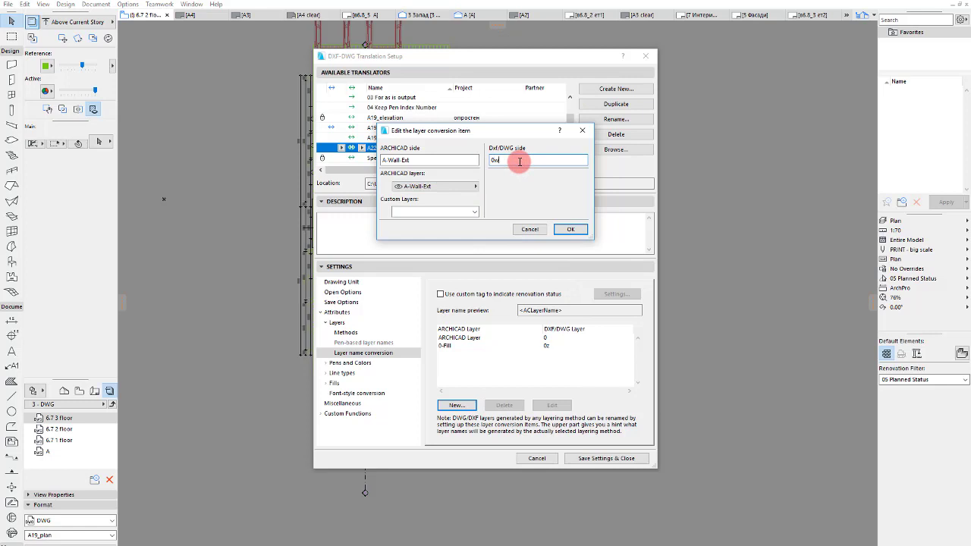
type("0w")
key("Return")
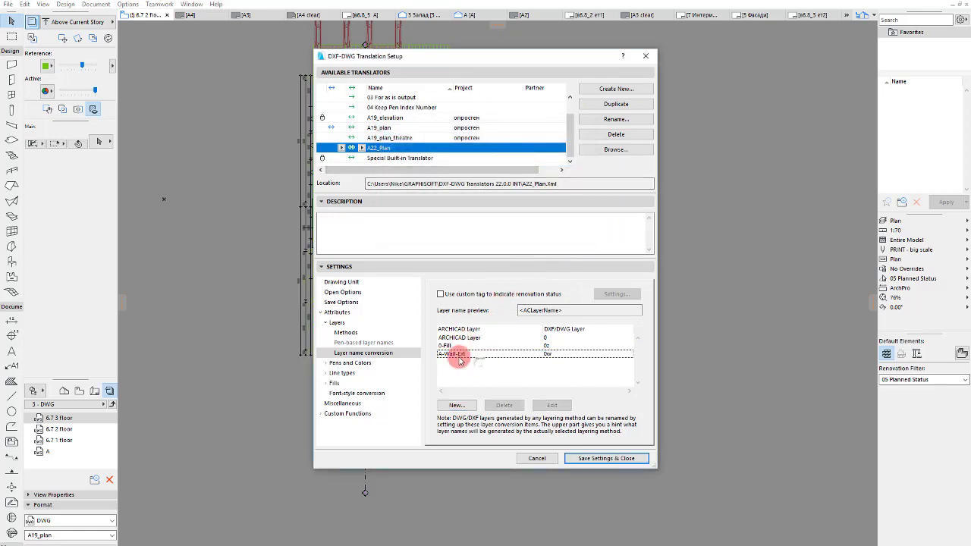
left_click(340, 363)
Try the Pen-color conversion table, cancel the new entry, and leave the table switched off
left_click(325, 364)
left_click(346, 373)
left_click(353, 383)
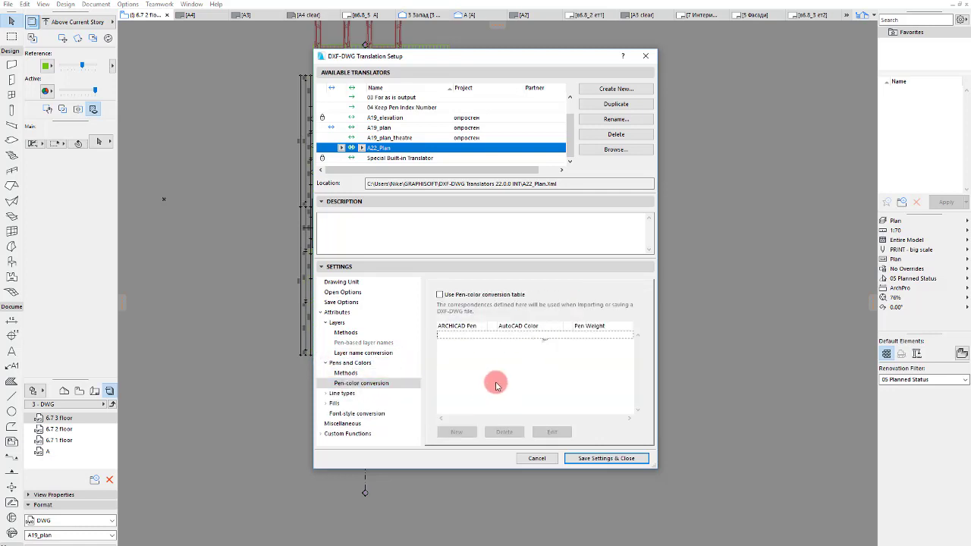
left_click(461, 379)
left_click(480, 299)
left_click(458, 432)
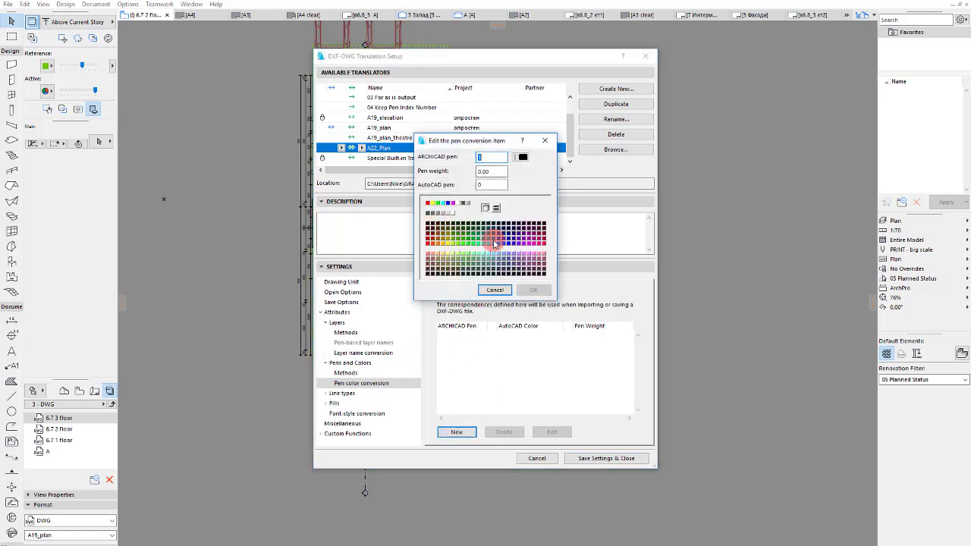
left_click(503, 296)
left_click(461, 296)
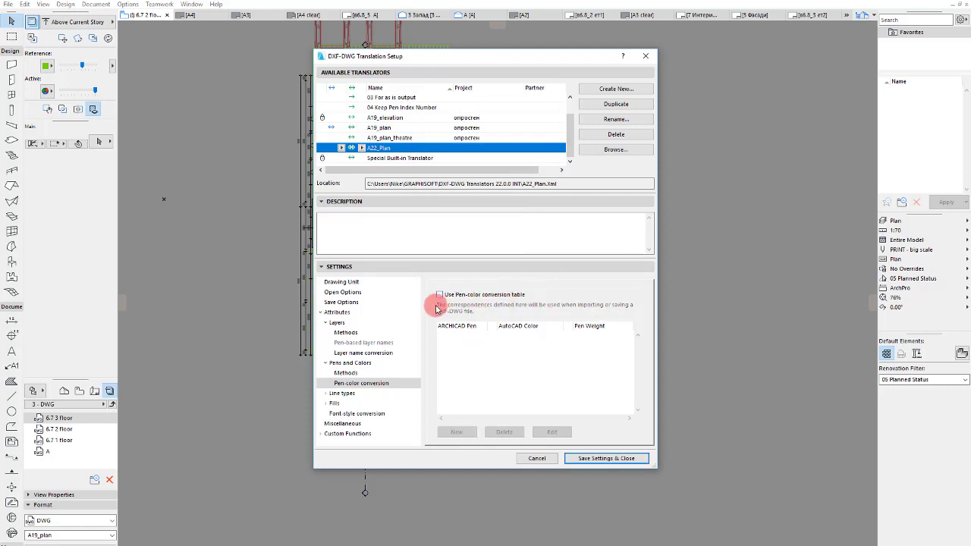
Convert pens to the best matching Standard AutoCAD colour, with all colours and lineweights BYLAYER
left_click(361, 374)
left_click(478, 325)
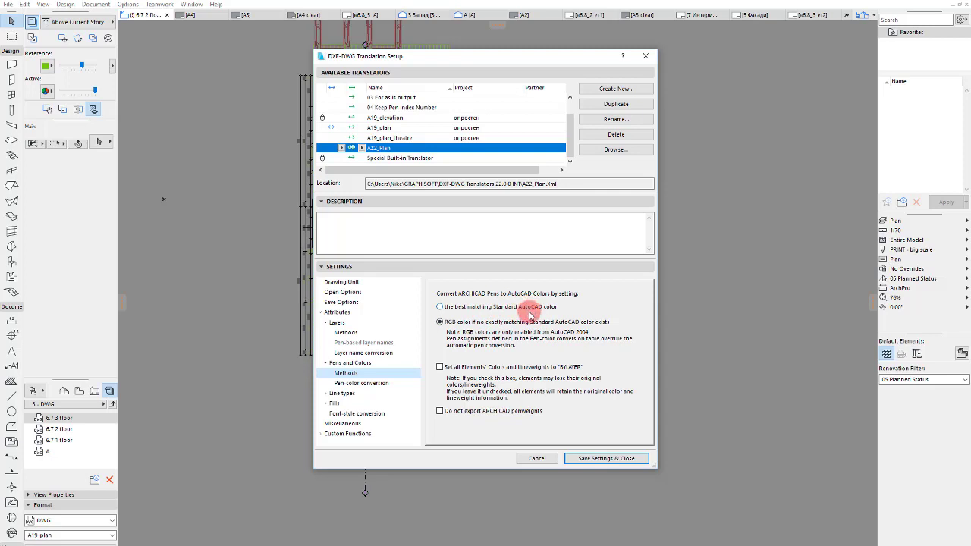
left_click(440, 307)
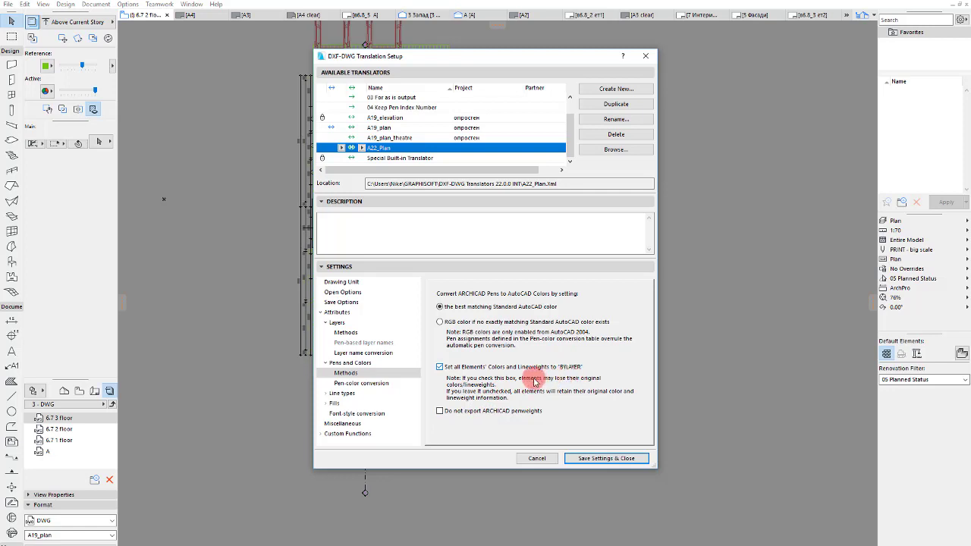
left_click(353, 384)
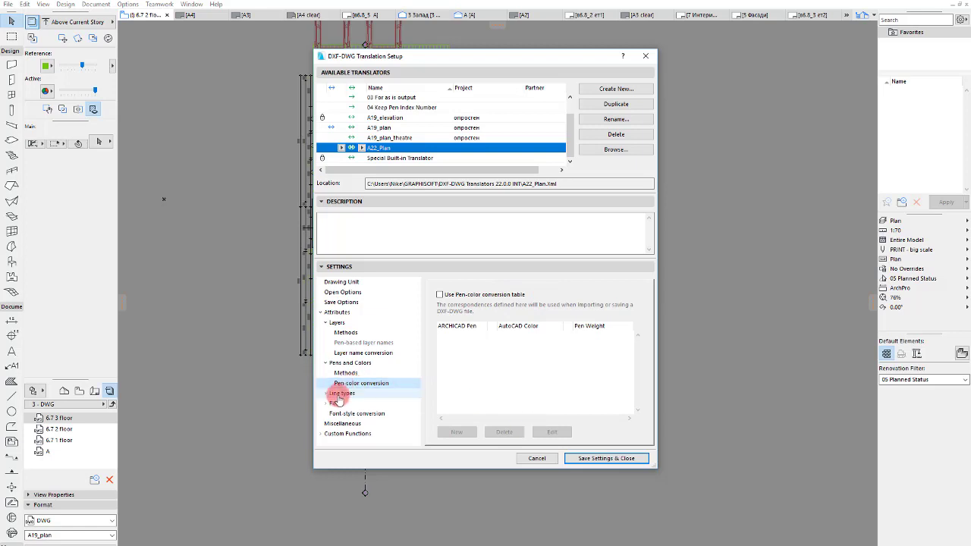
Review the Line types methods and the linetype conversion table
left_click(340, 394)
left_click(325, 393)
left_click(340, 403)
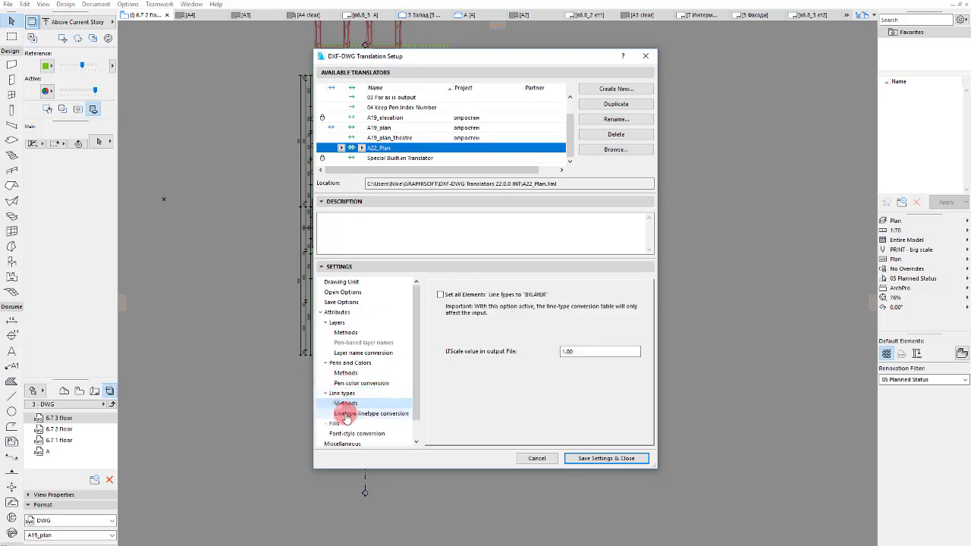
left_click(345, 414)
left_click(341, 403)
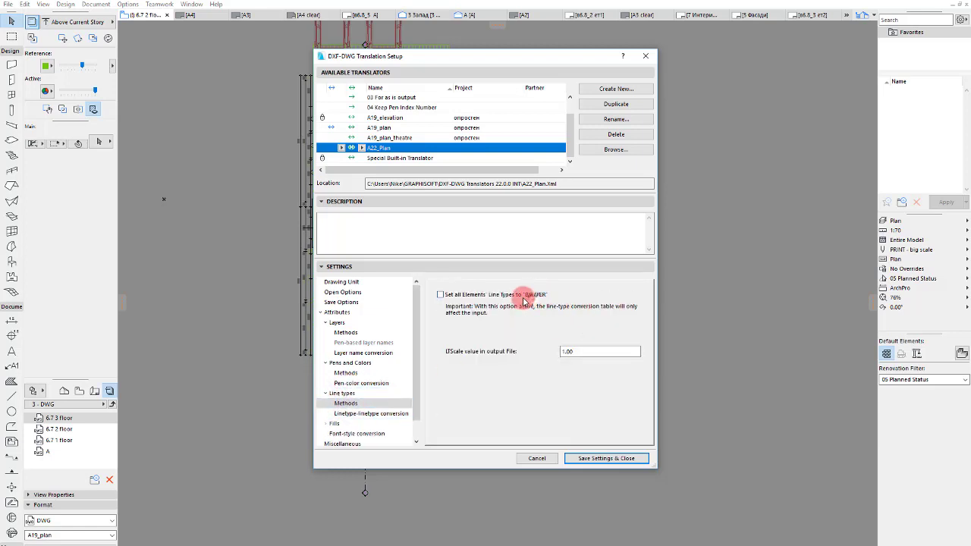
Keep the Fills method set to 'Export all Fills as is'
left_click(334, 424)
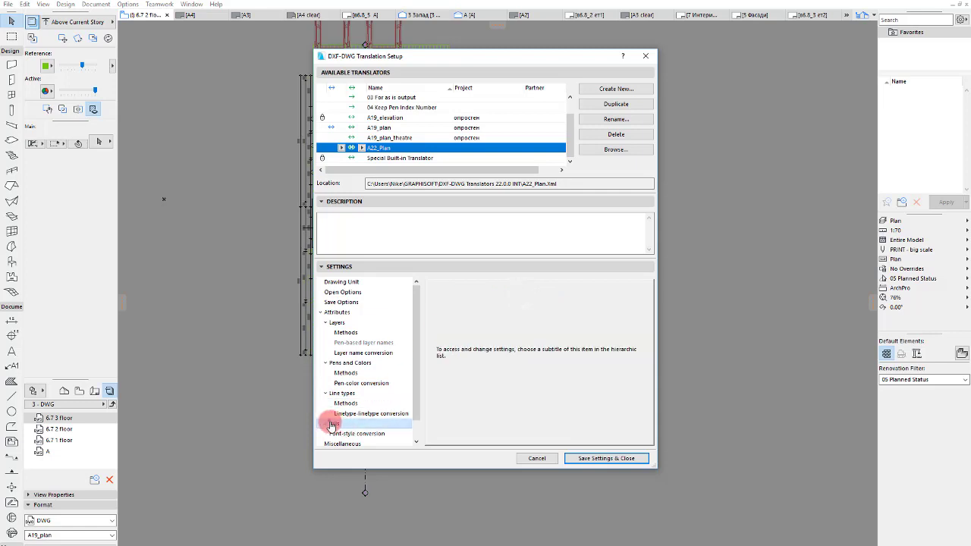
left_click(325, 424)
left_click(351, 424)
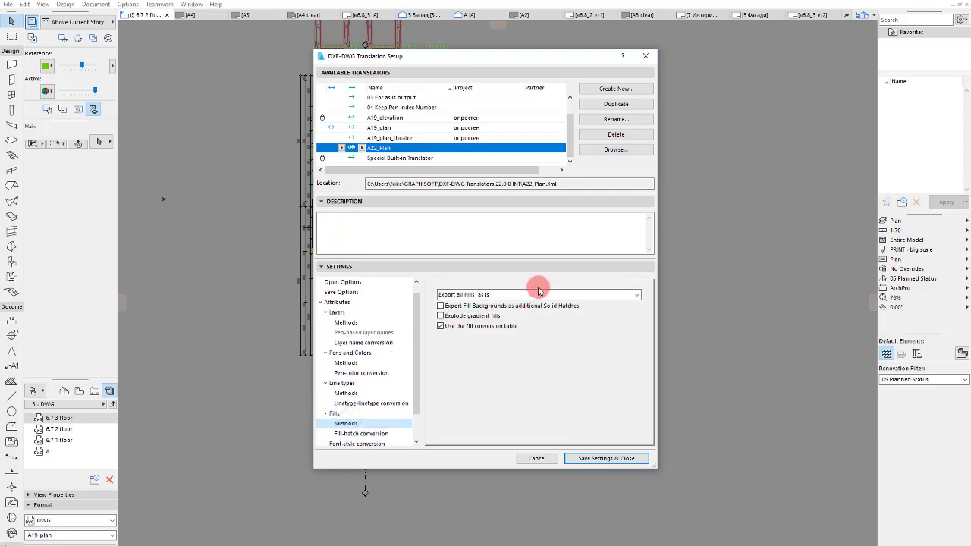
left_click(514, 295)
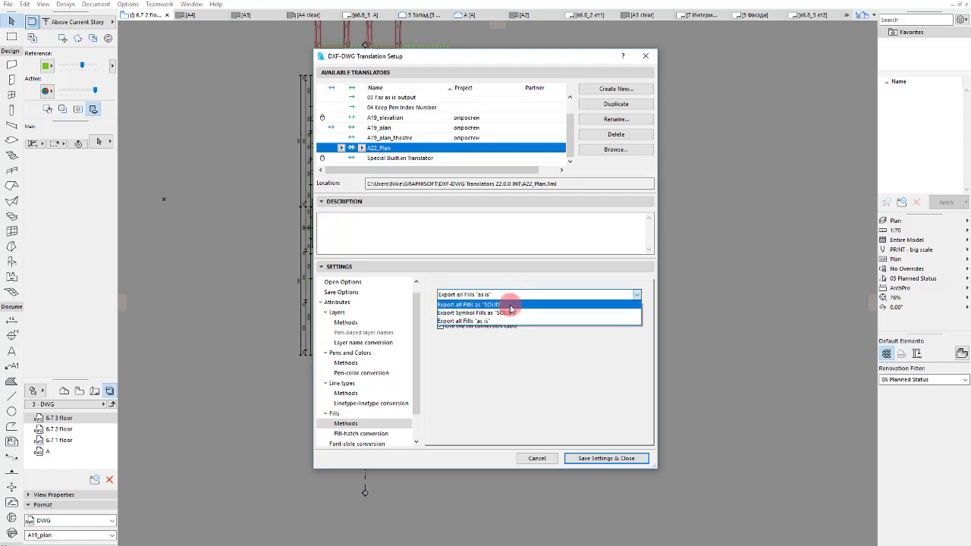
left_click(516, 294)
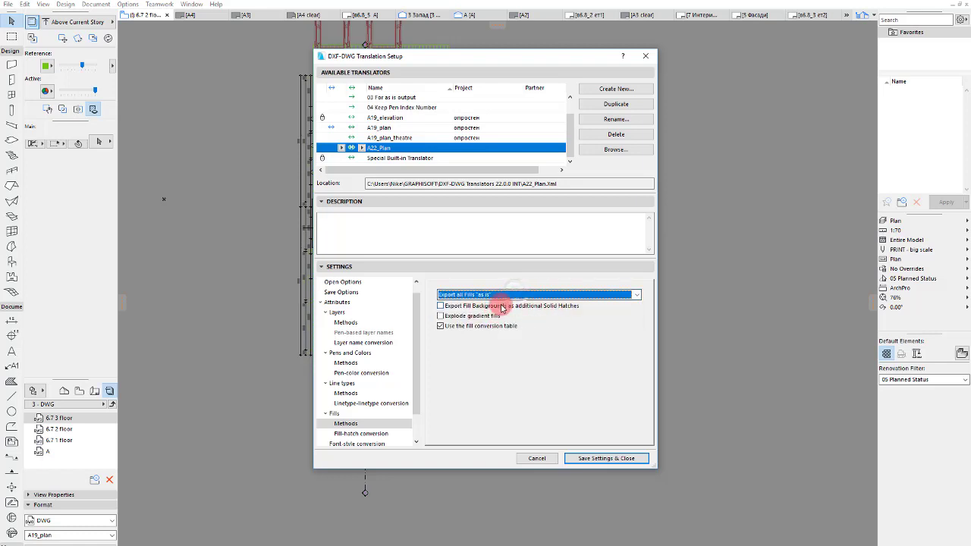
left_click(484, 295)
left_click(499, 295)
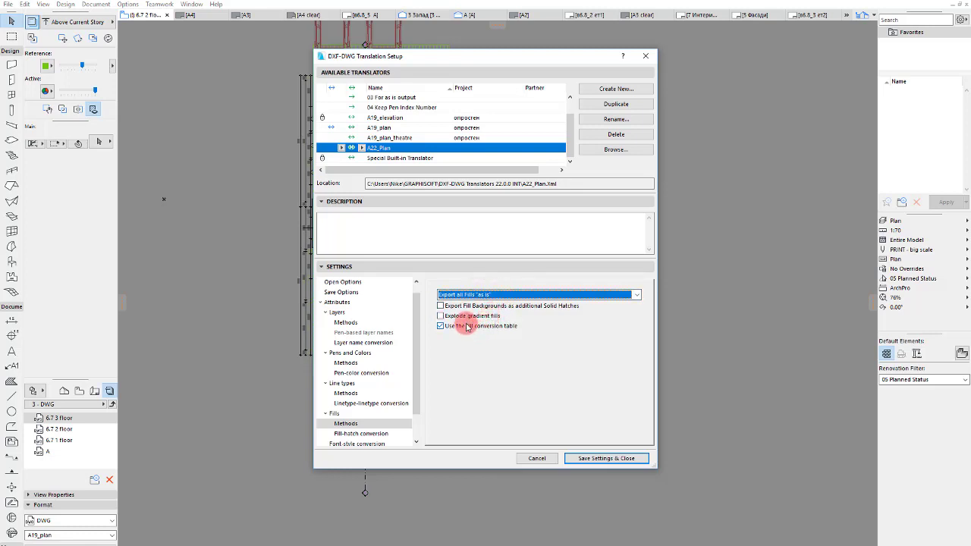
Add a fill-hatch conversion entry mapping the 50 % fill to a SOLID hatch
left_click(360, 434)
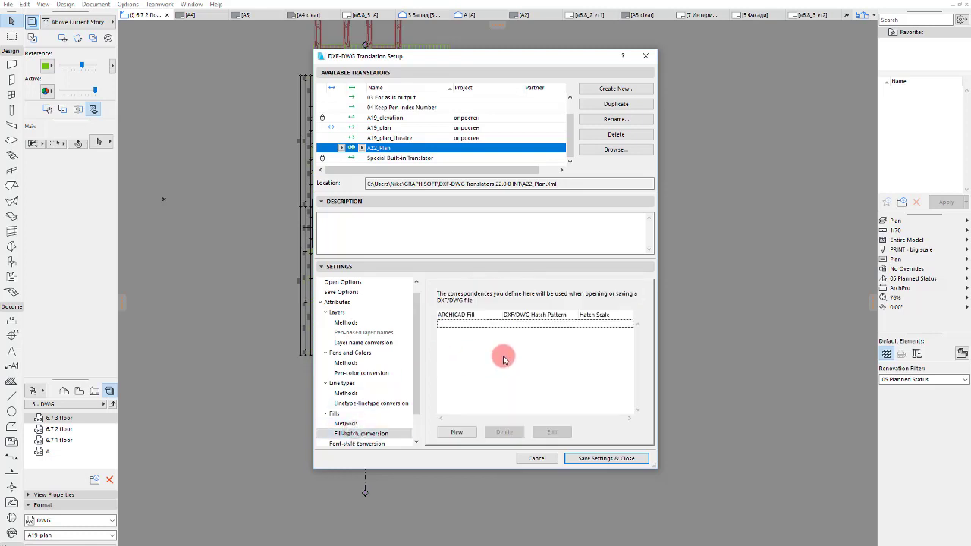
left_click(455, 433)
left_click(486, 190)
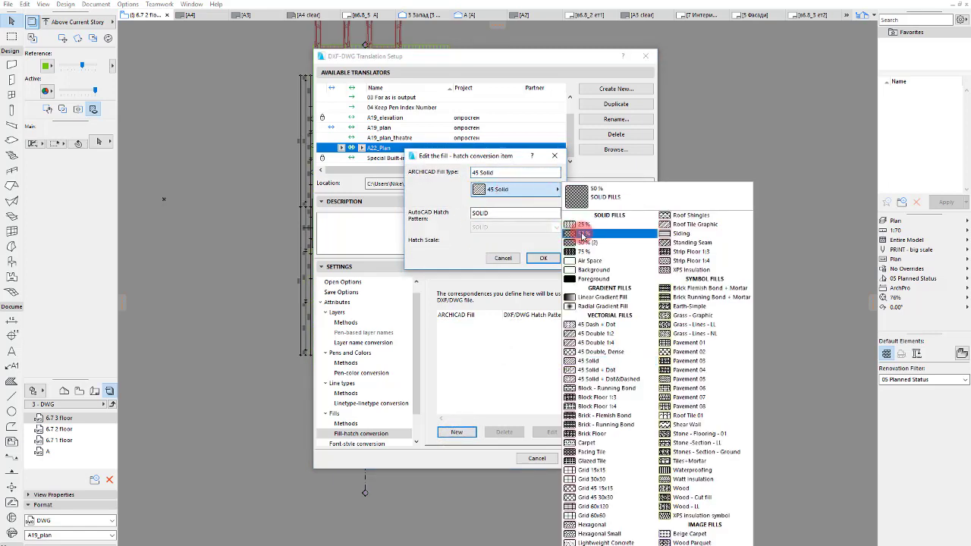
left_click(600, 233)
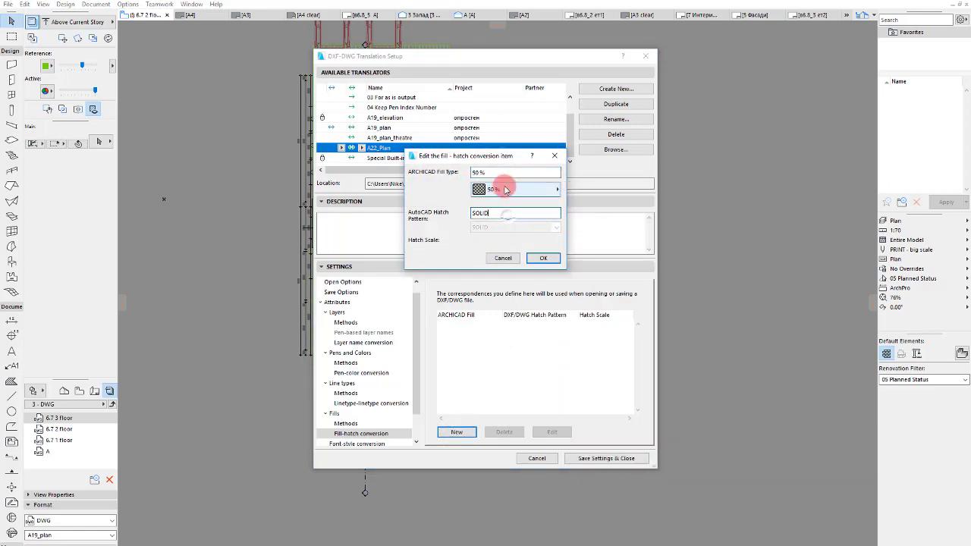
left_click(544, 258)
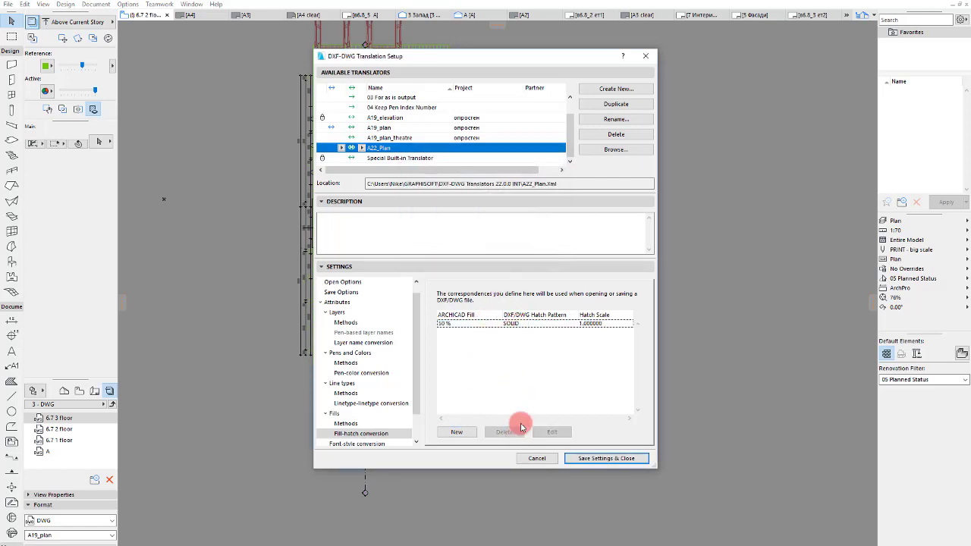
Add a second fill-hatch entry mapping the 75 % fill to a SOLID hatch
left_click(456, 433)
left_click(501, 190)
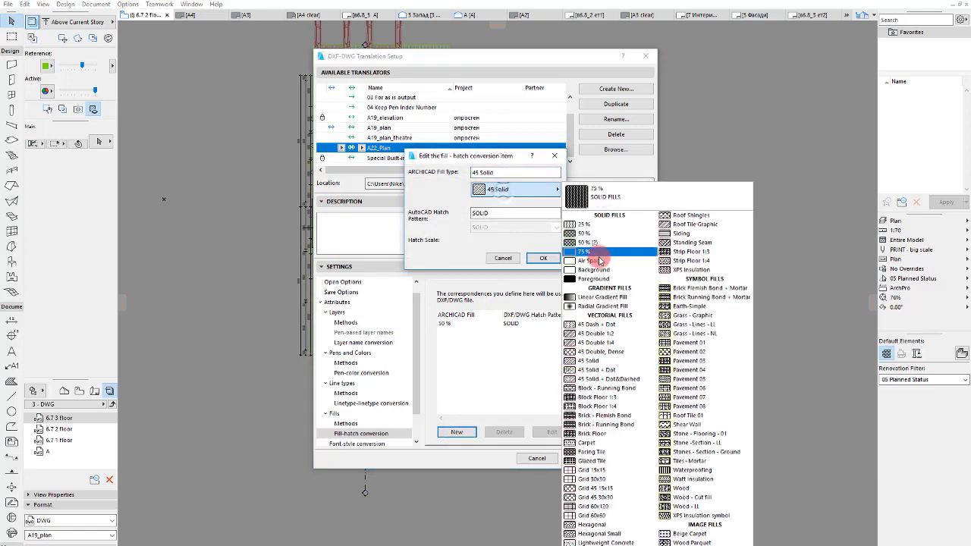
left_click(583, 251)
left_click(539, 260)
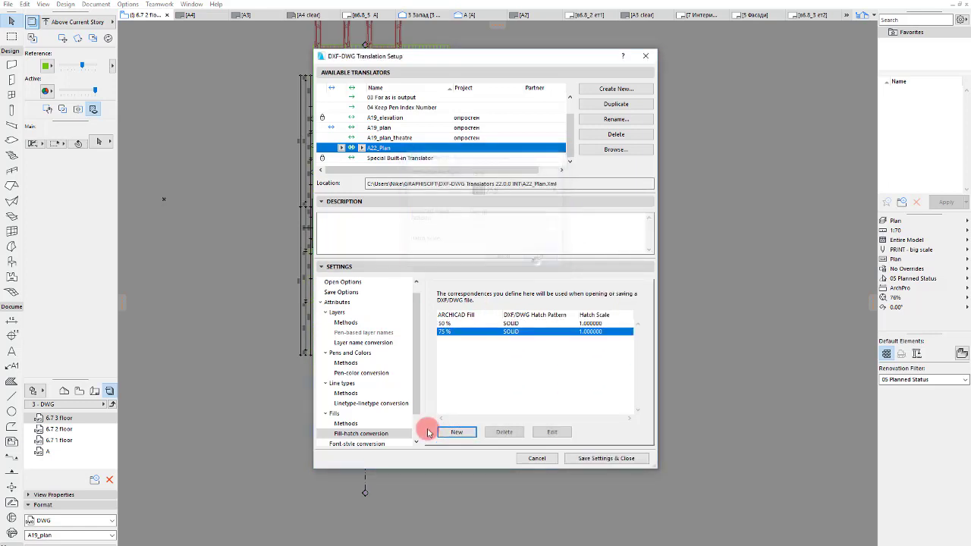
left_click(369, 433)
scroll(371, 429, "down", 1)
left_click(360, 424)
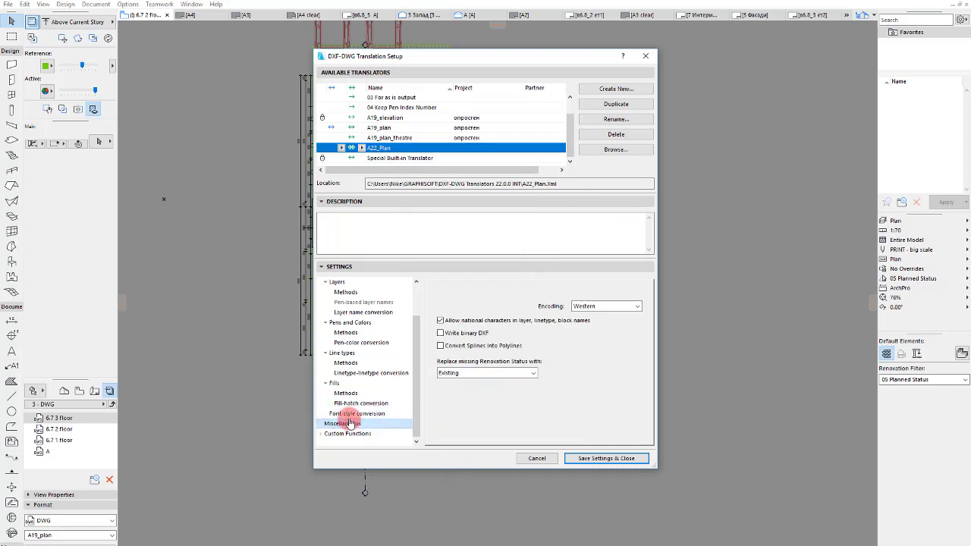
Add a new font style conversion entry, fill the AutoCAD style field, and close the entry dialog
left_click(355, 414)
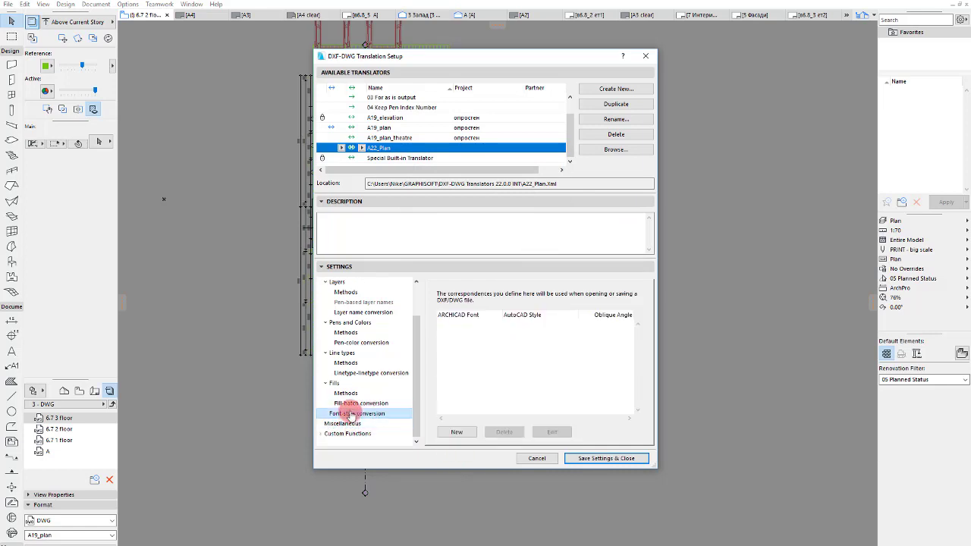
left_click(482, 337)
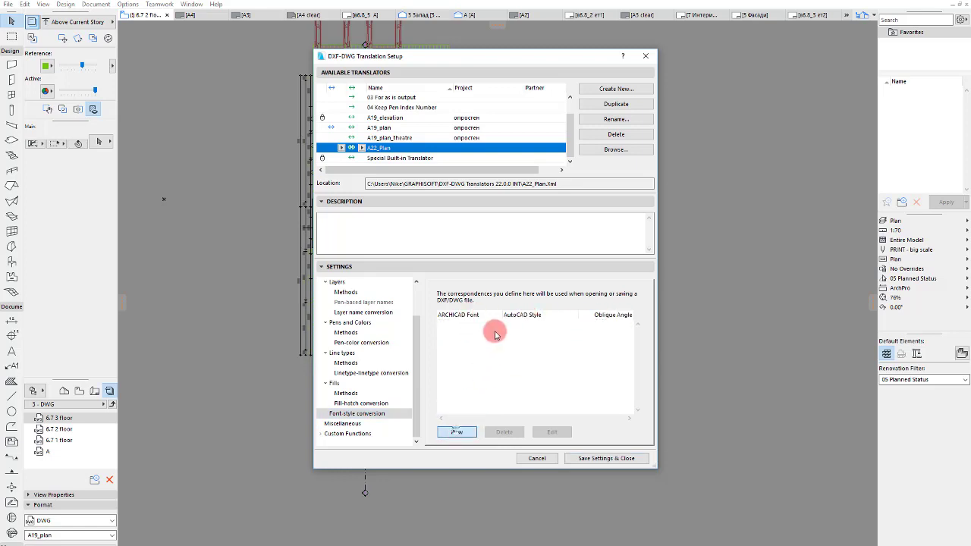
left_click(454, 431)
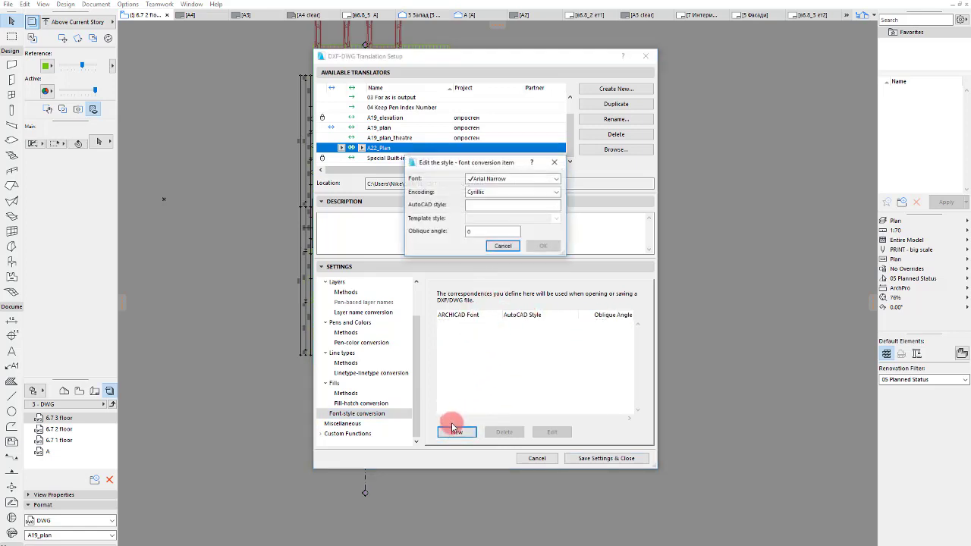
left_click(498, 204)
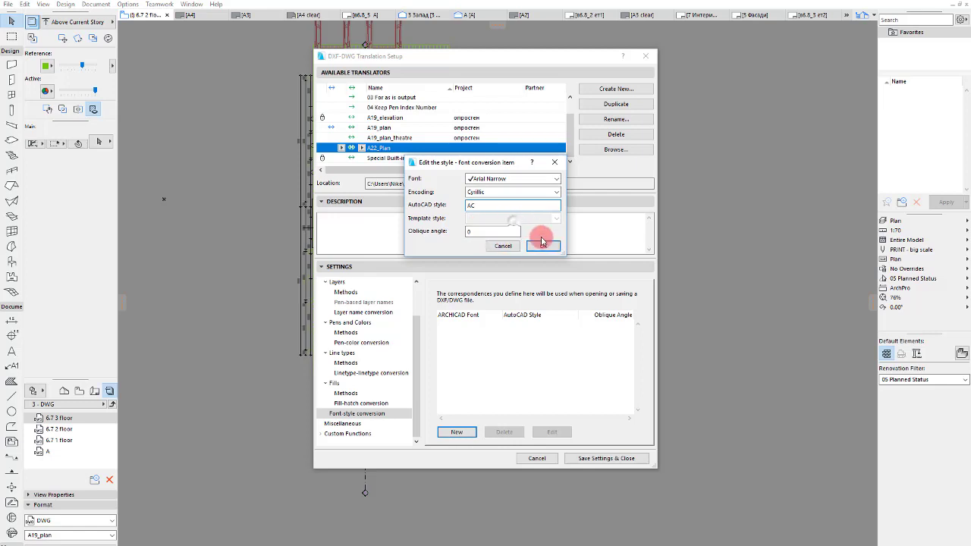
left_click(548, 246)
Select the A19_plan translator, then save the settings and close, proceeding past the template warning
left_click(372, 129)
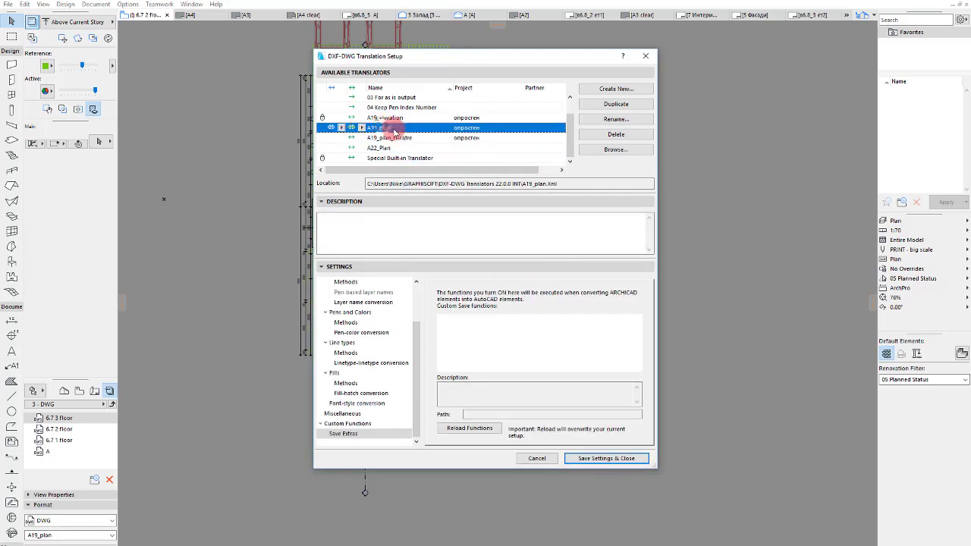
left_click(363, 128)
left_click(591, 459)
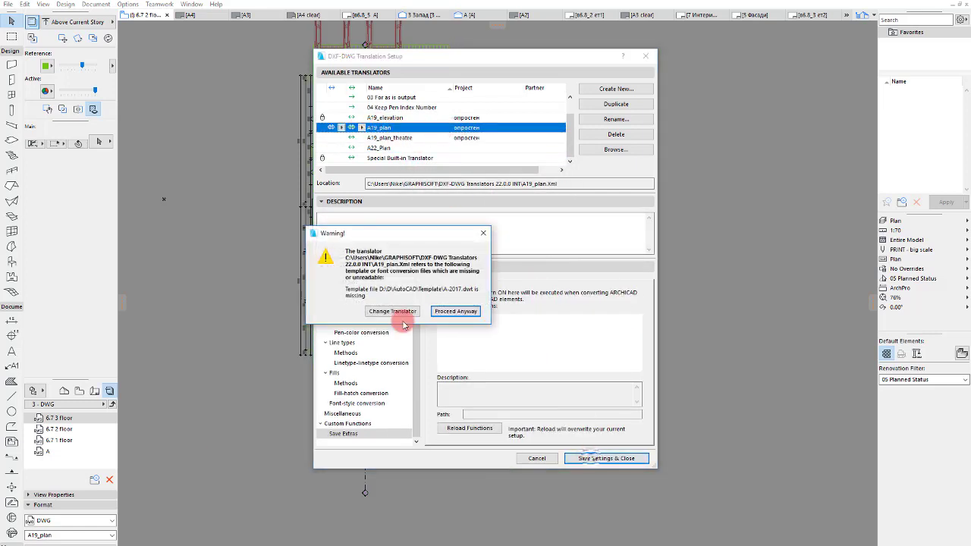
left_click(455, 311)
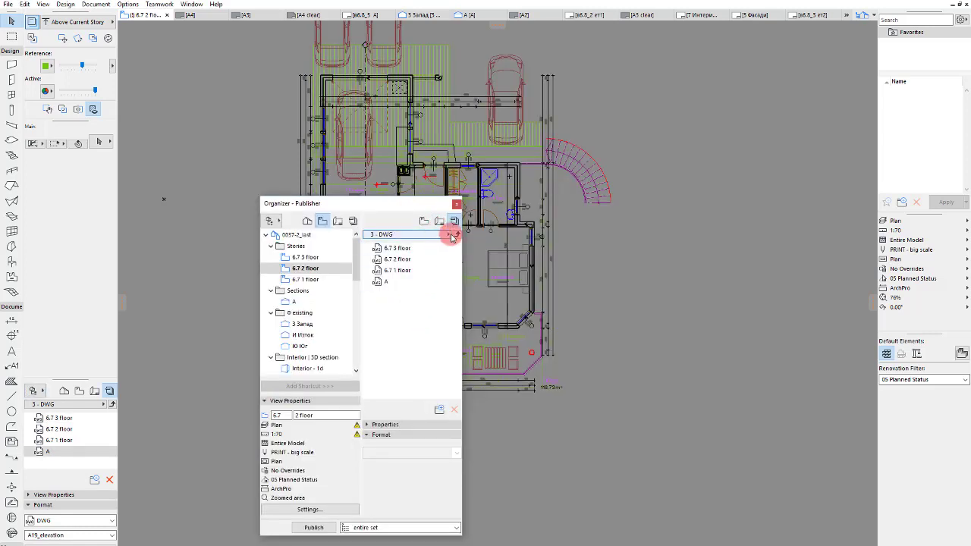
Set the 3 - DWG publisher set's properties to create a flat file structure
left_click(457, 235)
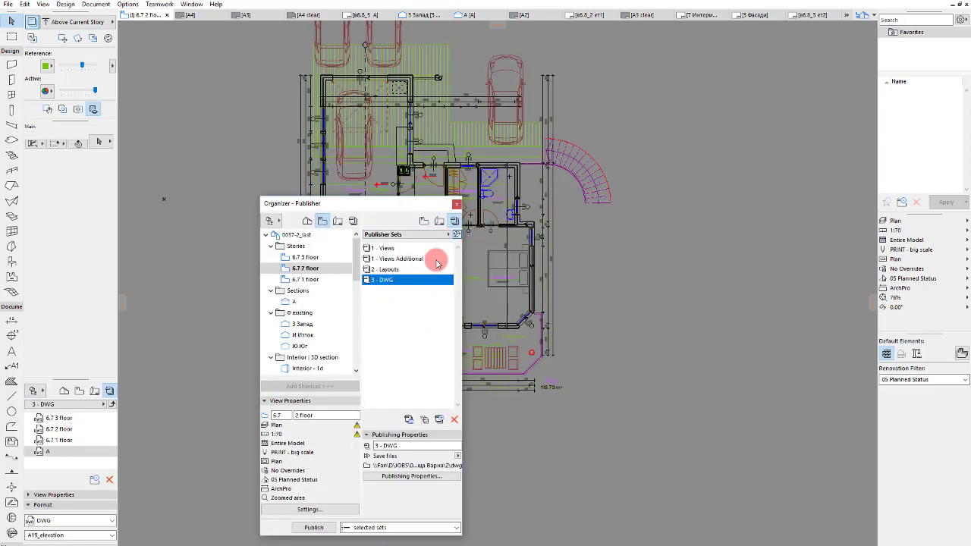
left_click(412, 477)
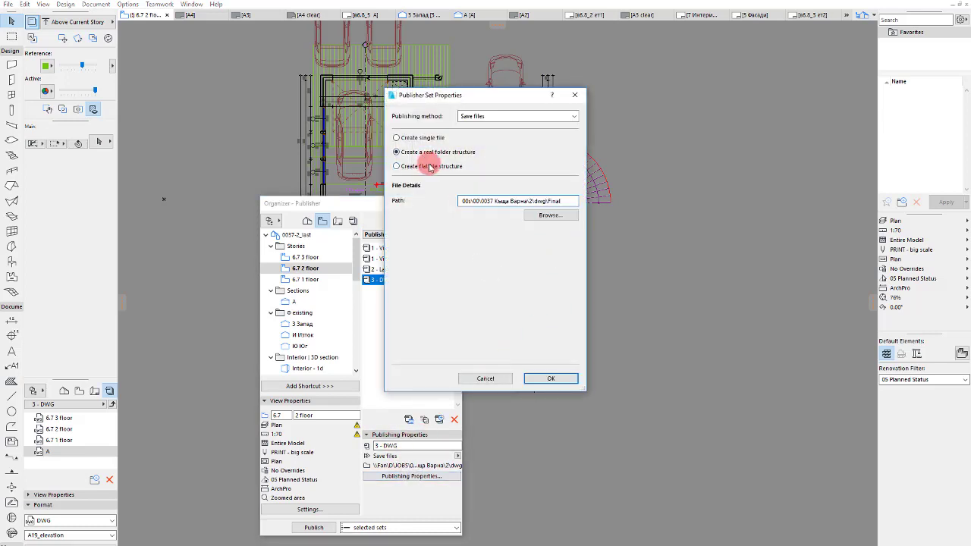
left_click(431, 167)
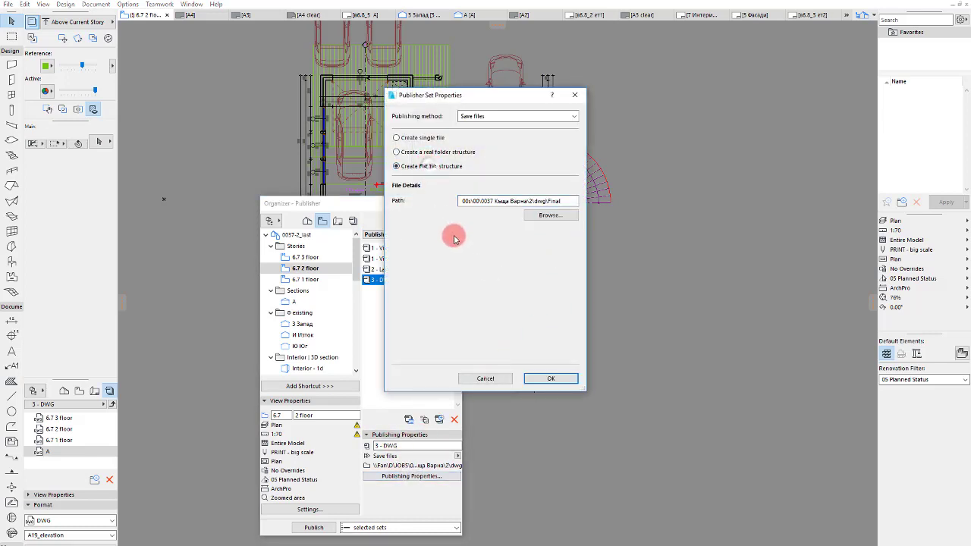
left_click(570, 378)
left_click(412, 333)
left_click(400, 283)
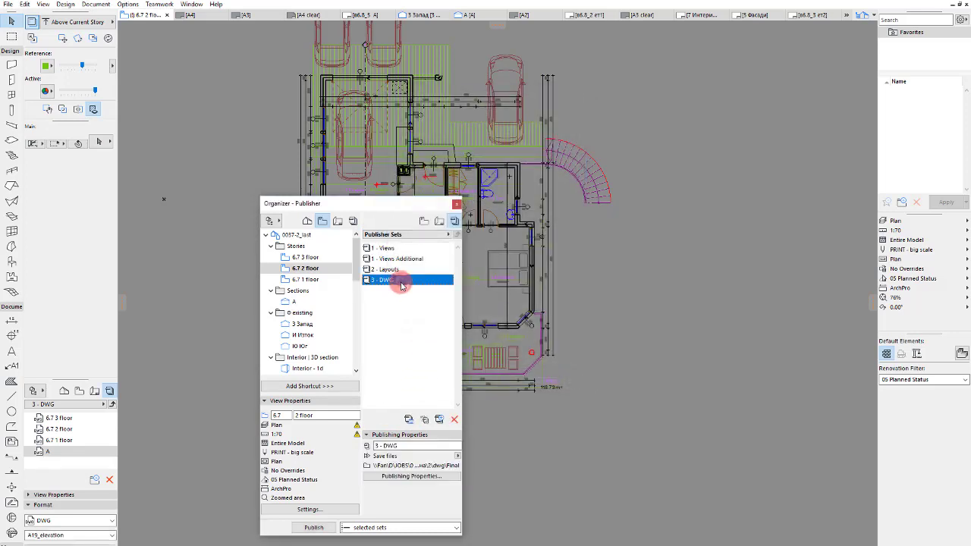
left_click(402, 284)
left_click(438, 476)
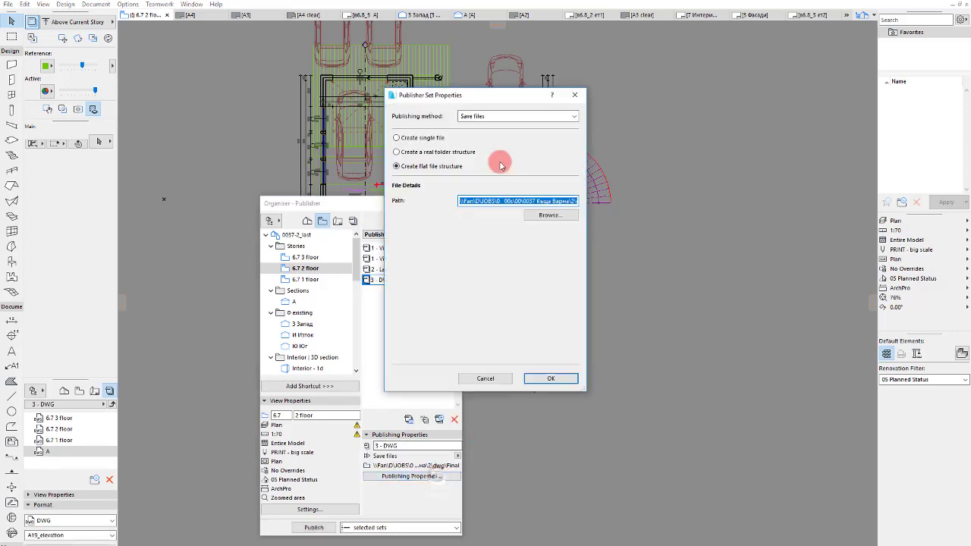
left_click(425, 137)
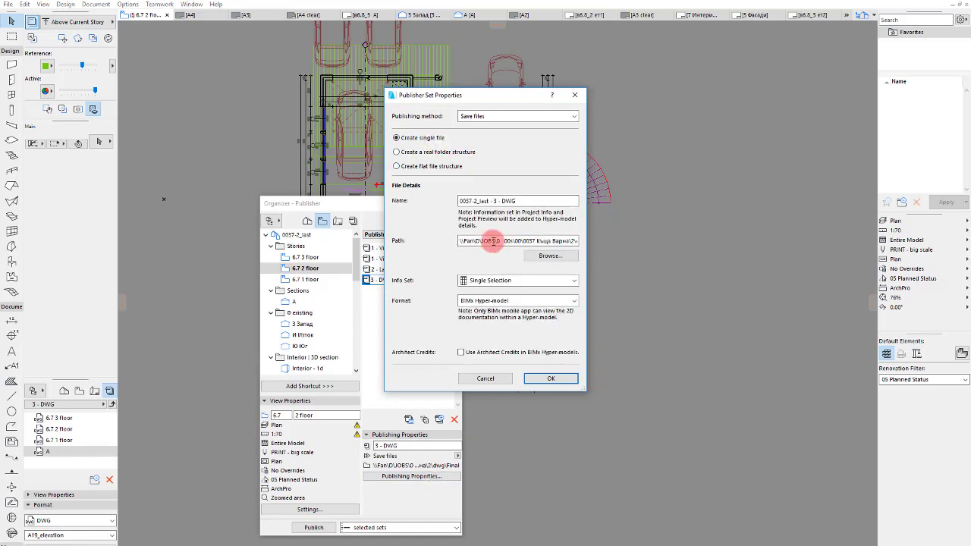
left_click(434, 166)
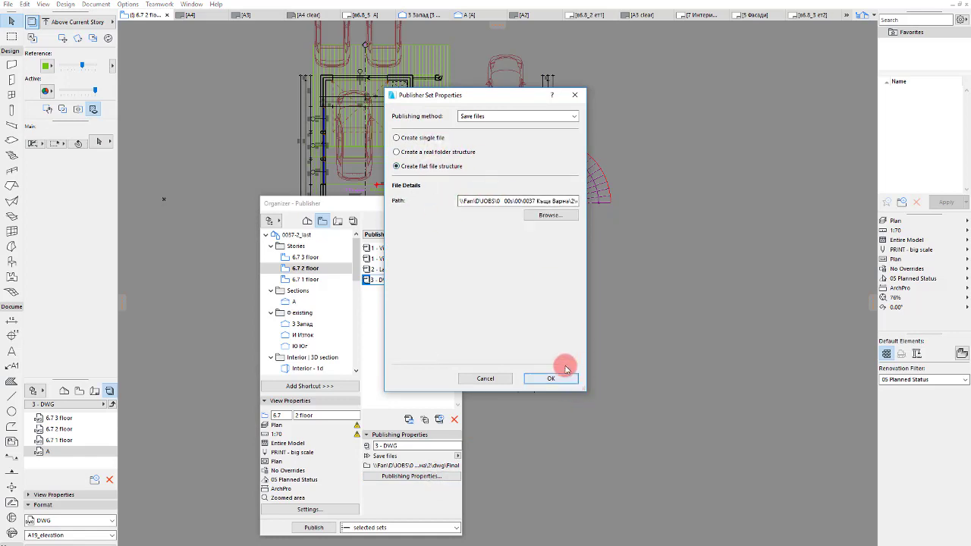
left_click(552, 379)
Publish the 3 - DWG publisher set
left_click(382, 292)
left_click(384, 280)
double_click(387, 280)
left_click(456, 234)
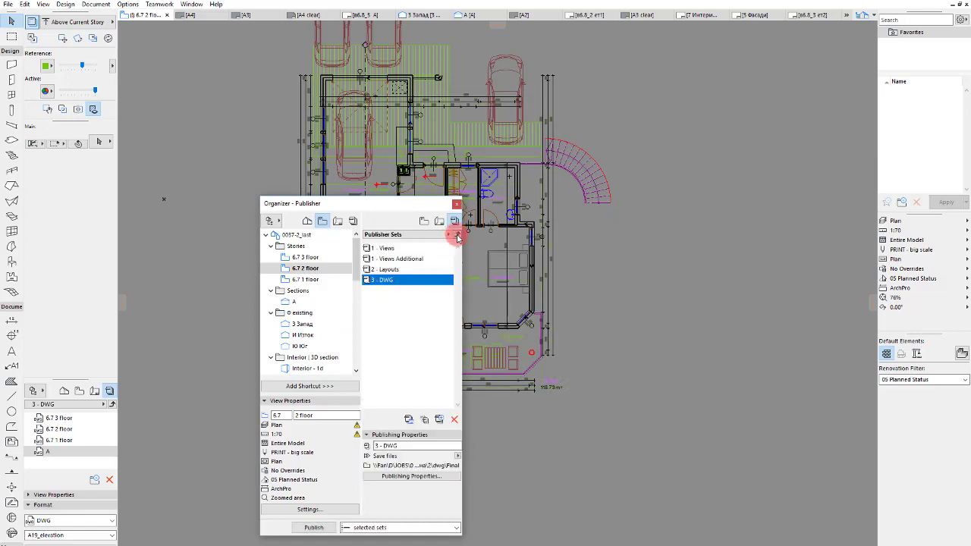
left_click(399, 280)
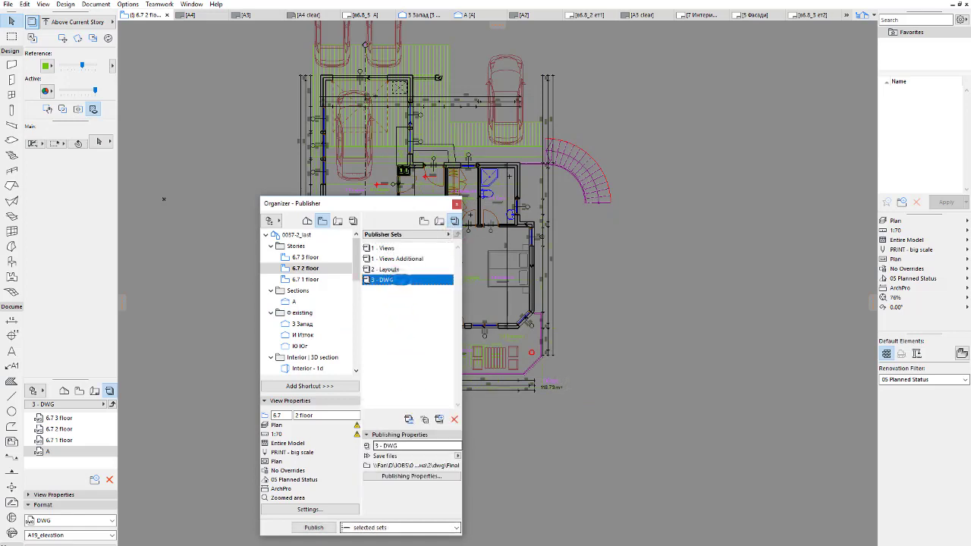
left_click(313, 529)
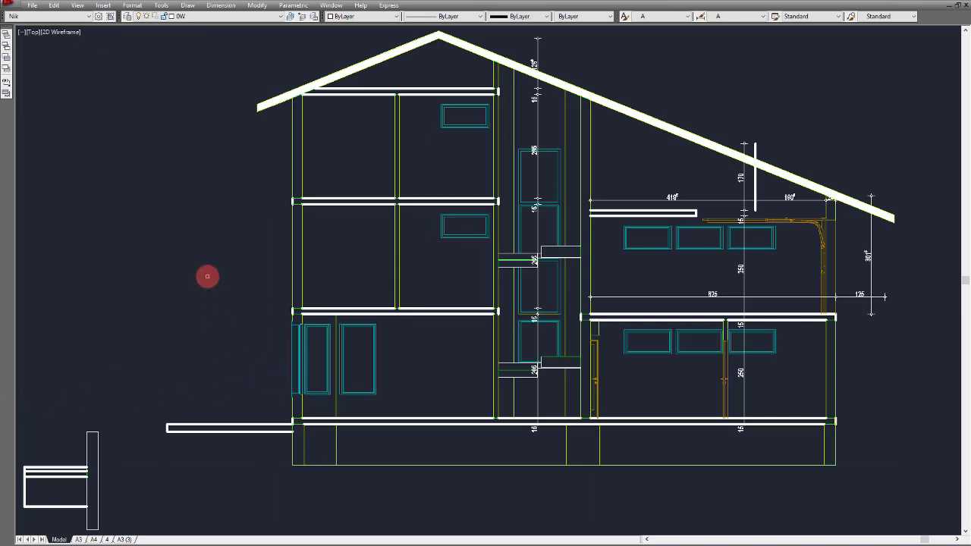
Zoom around the building section and window-select it
scroll(335, 312, "down", 4)
scroll(309, 296, "up", 4)
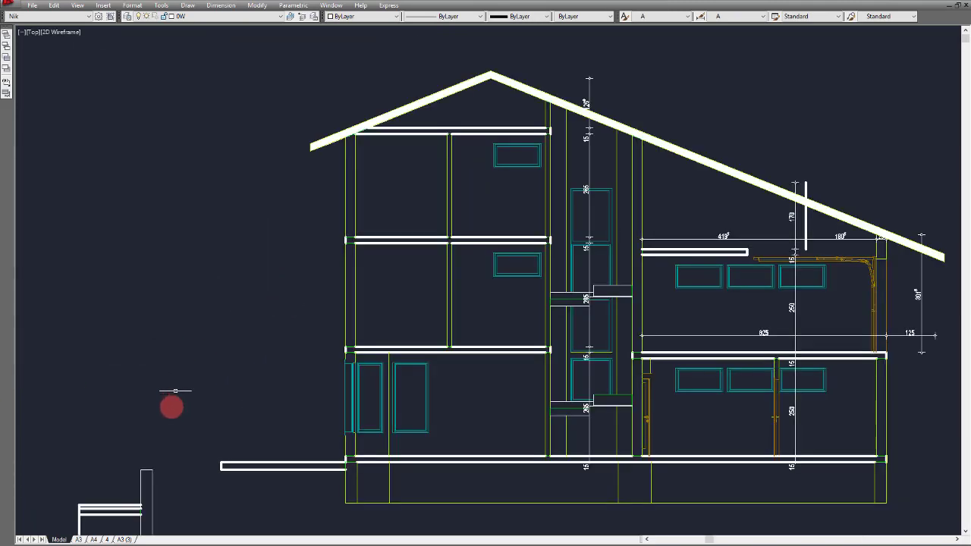
scroll(167, 402, "down", 4)
left_click_drag(166, 400, 98, 461)
scroll(258, 372, "up", 4)
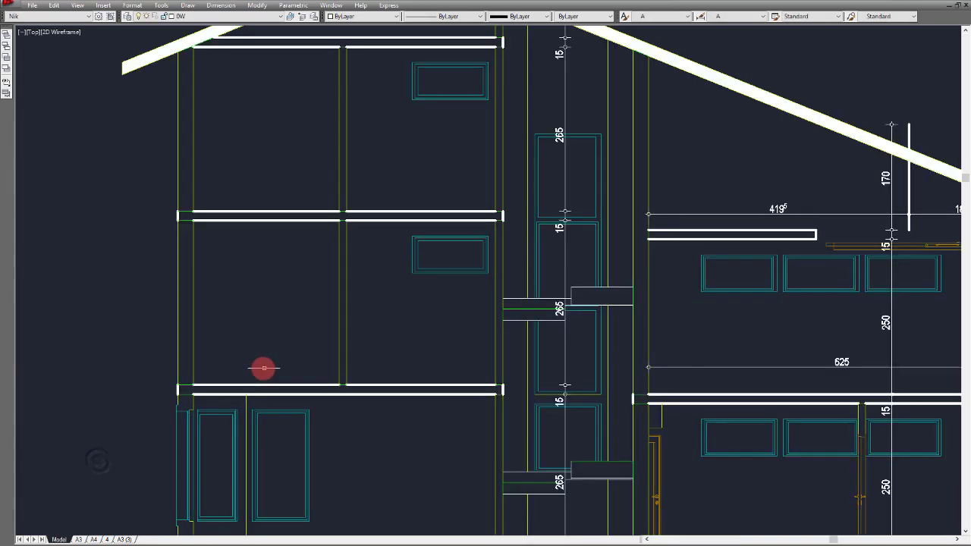
scroll(233, 206, "down", 4)
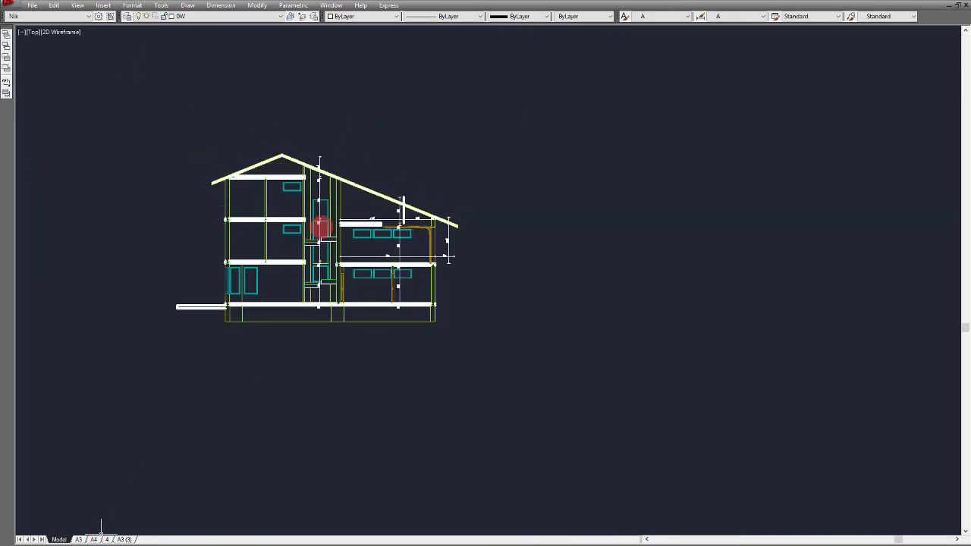
Switch to the 6.7 1 floor.dwg drawing and zoom around its floor plan
left_click(331, 5)
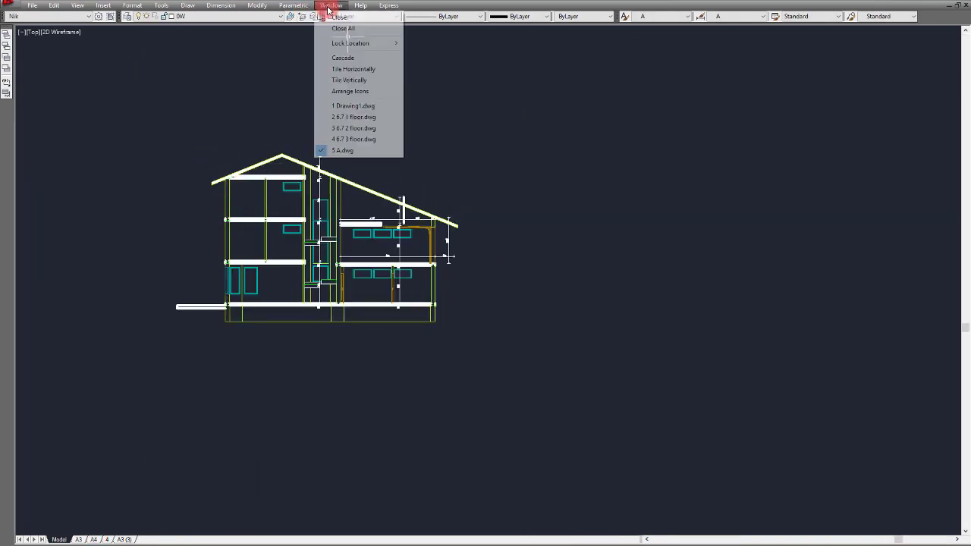
left_click(368, 117)
scroll(193, 308, "up", 3)
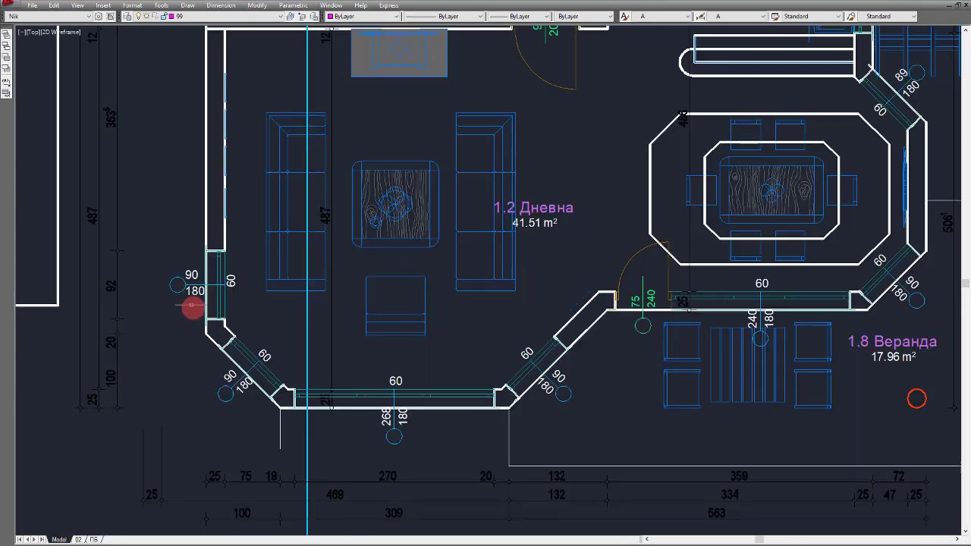
scroll(267, 341, "down", 5)
scroll(256, 189, "up", 7)
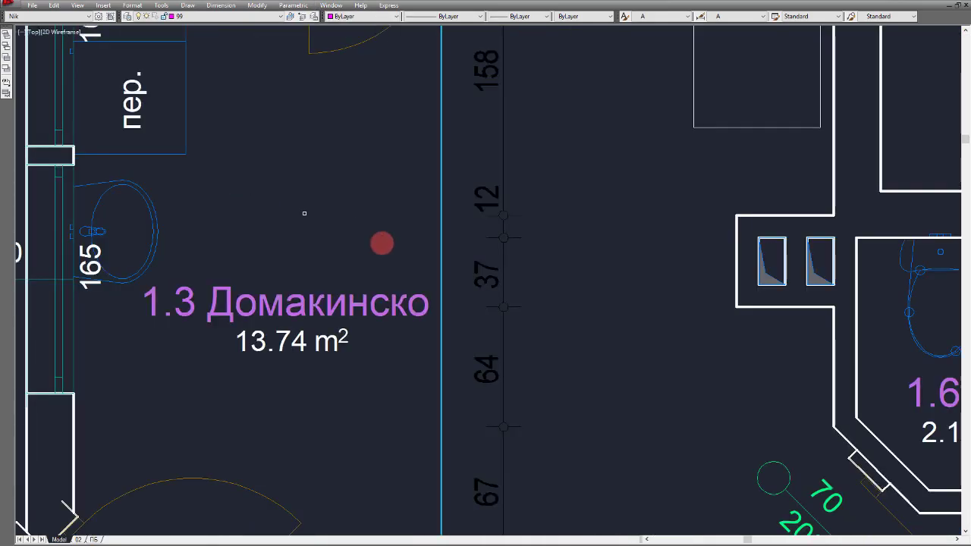
scroll(360, 230, "down", 5)
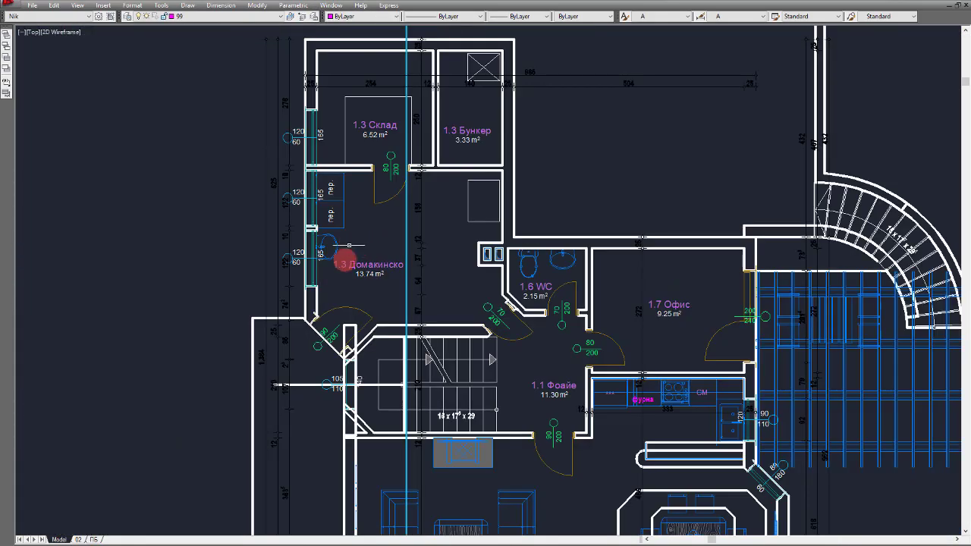
left_click(204, 19)
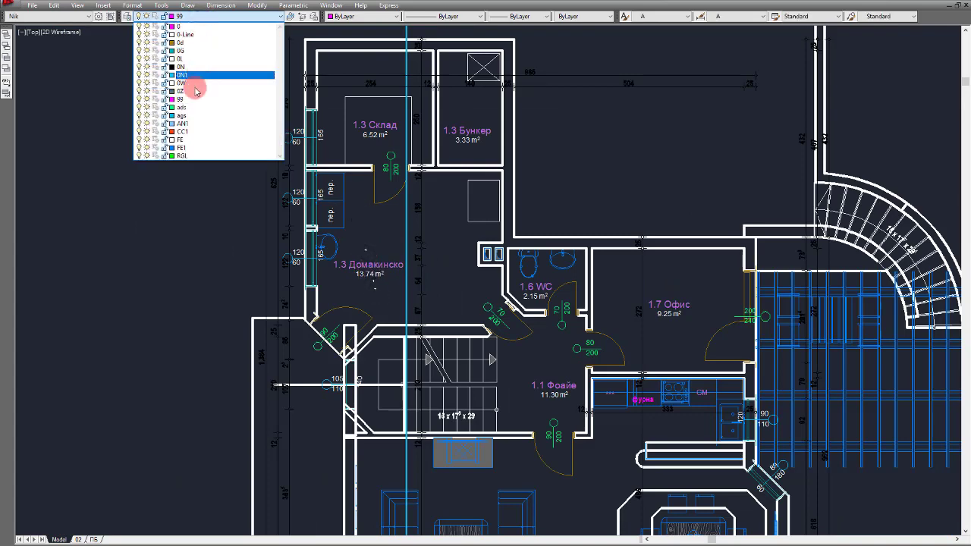
left_click(190, 105)
scroll(429, 174, "down", 5)
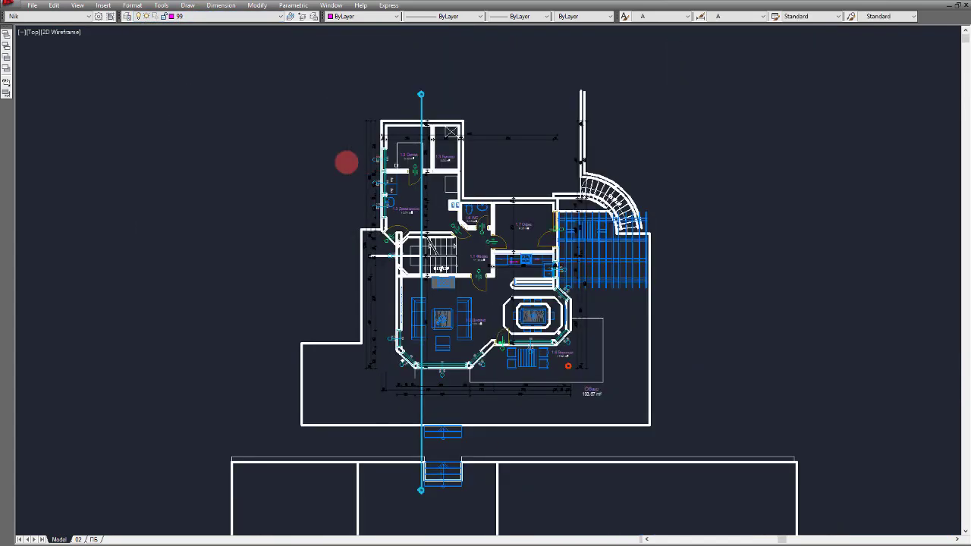
left_click(208, 124)
left_click(148, 226)
key("Escape")
left_click(209, 195)
left_click(157, 130)
left_click(271, 195)
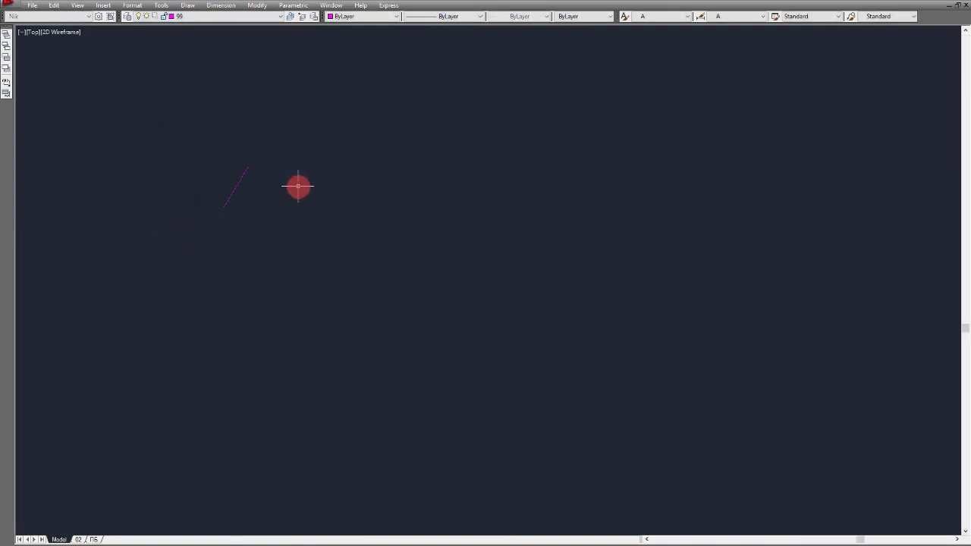
key("space")
left_click(296, 204)
left_click(204, 135)
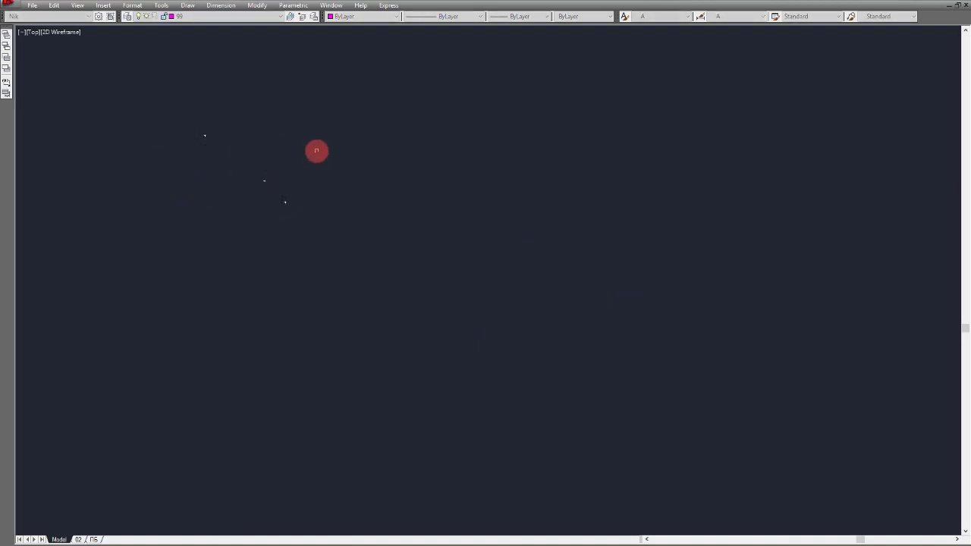
right_click(311, 172)
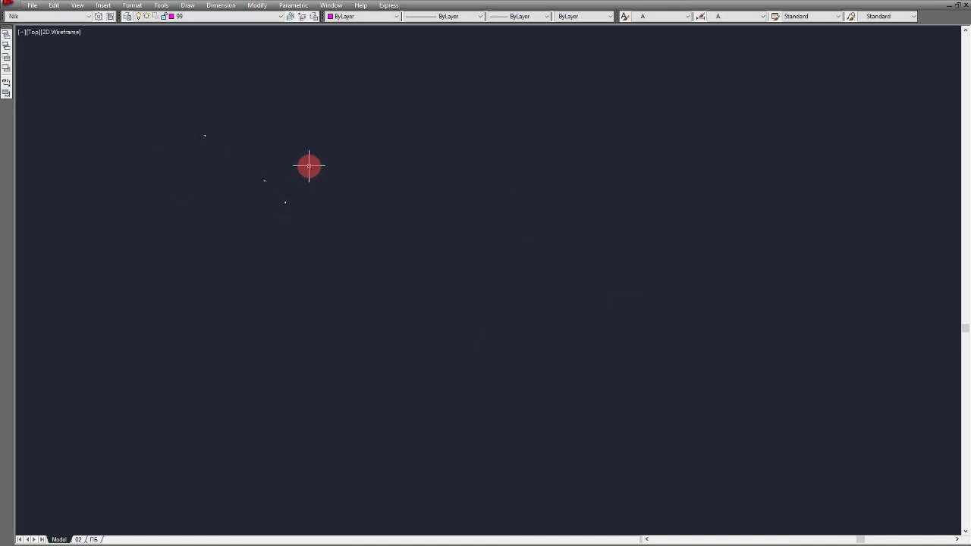
Trim the rectangle lines near the door and delete a stray vertical line
scroll(309, 165, "up", 10)
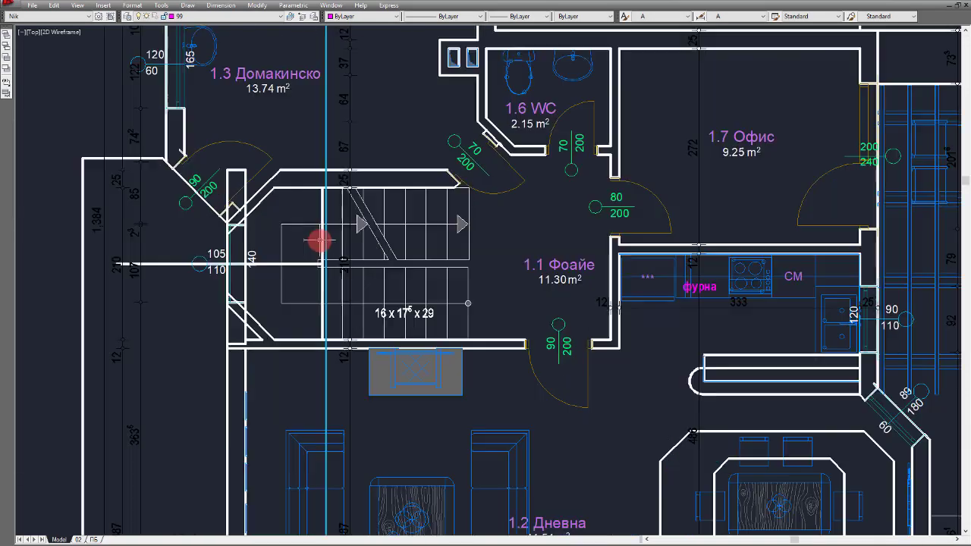
scroll(322, 224, "down", 6)
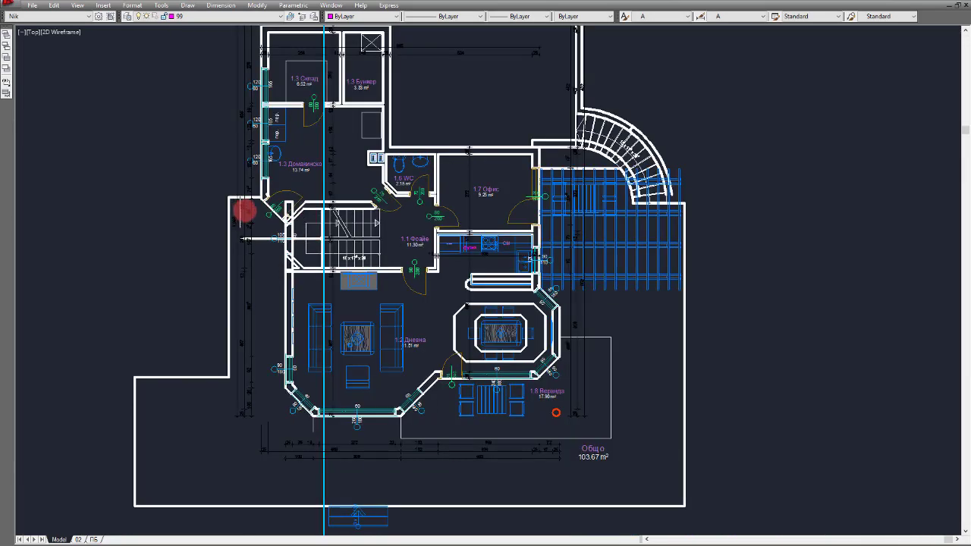
scroll(245, 213, "up", 12)
left_click(455, 174)
left_click(409, 151)
scroll(435, 184, "down", 5)
scroll(434, 203, "up", 5)
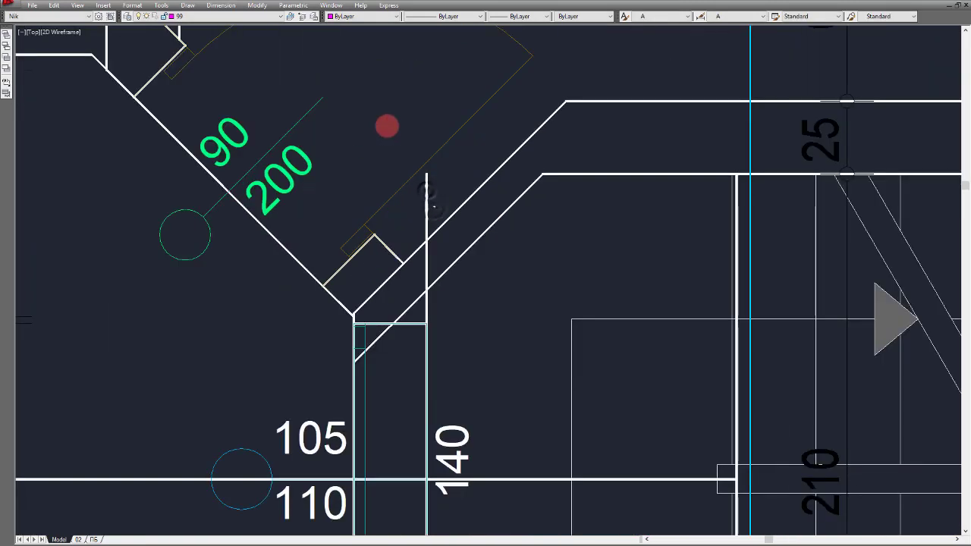
scroll(386, 125, "down", 3)
key("Delete")
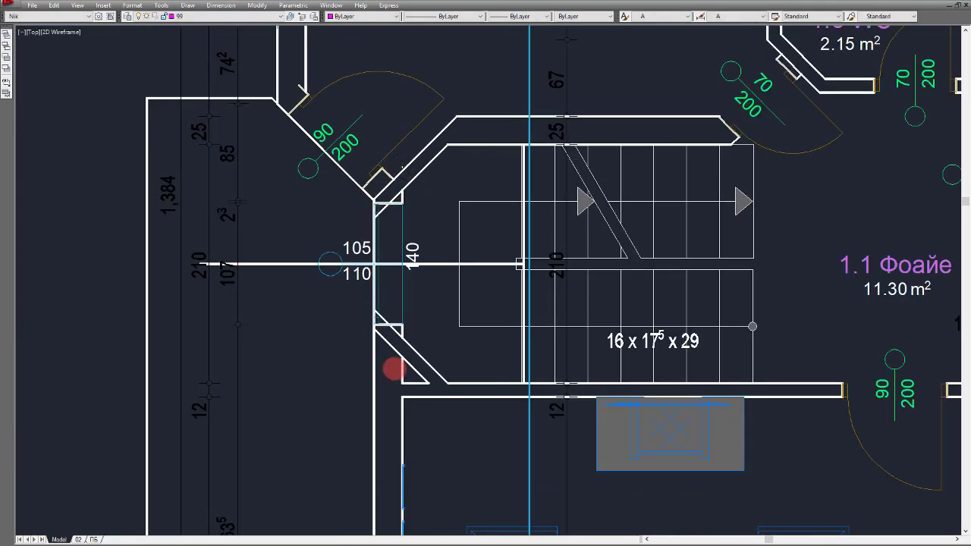
scroll(403, 372, "up", 5)
left_click(389, 266)
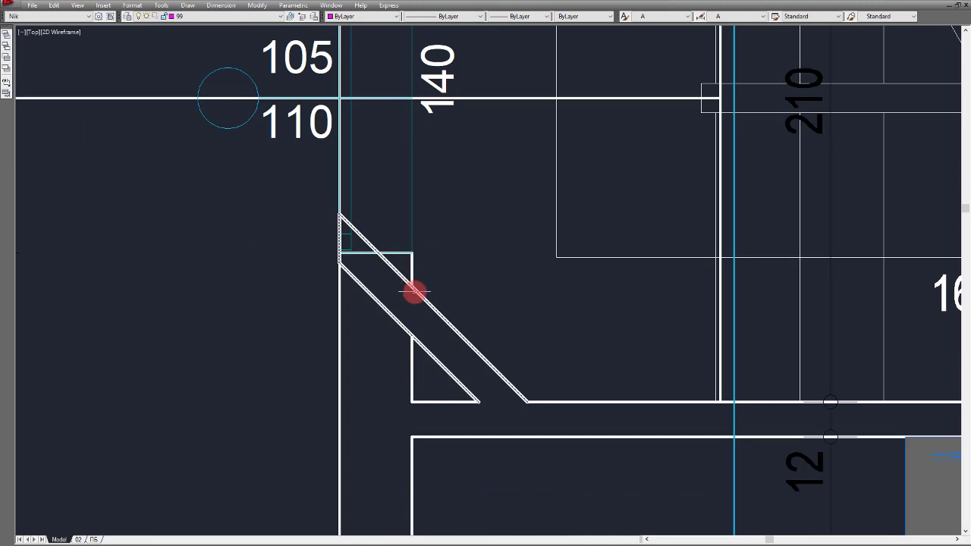
key("Escape")
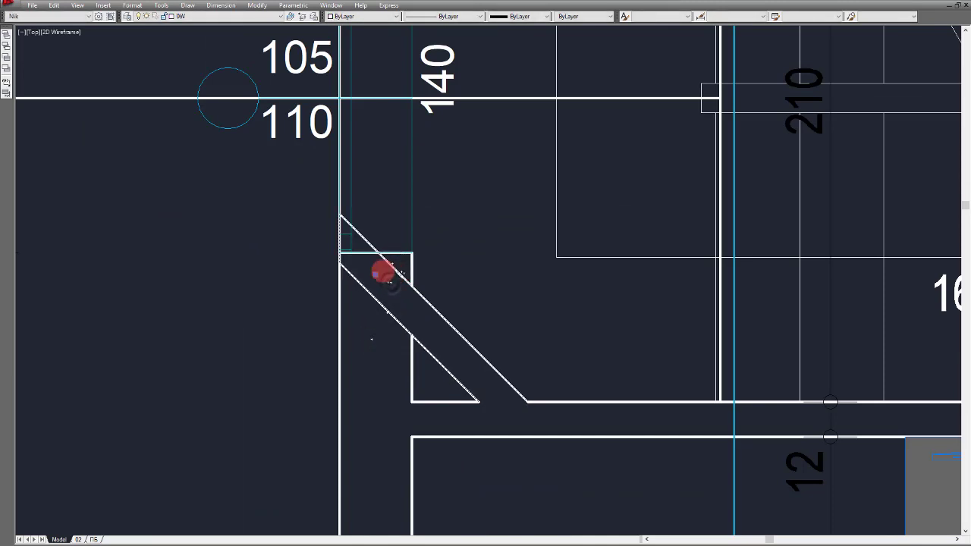
Delete the lower box's side and bottom lines with a selection window
scroll(394, 278, "down", 8)
scroll(394, 242, "up", 3)
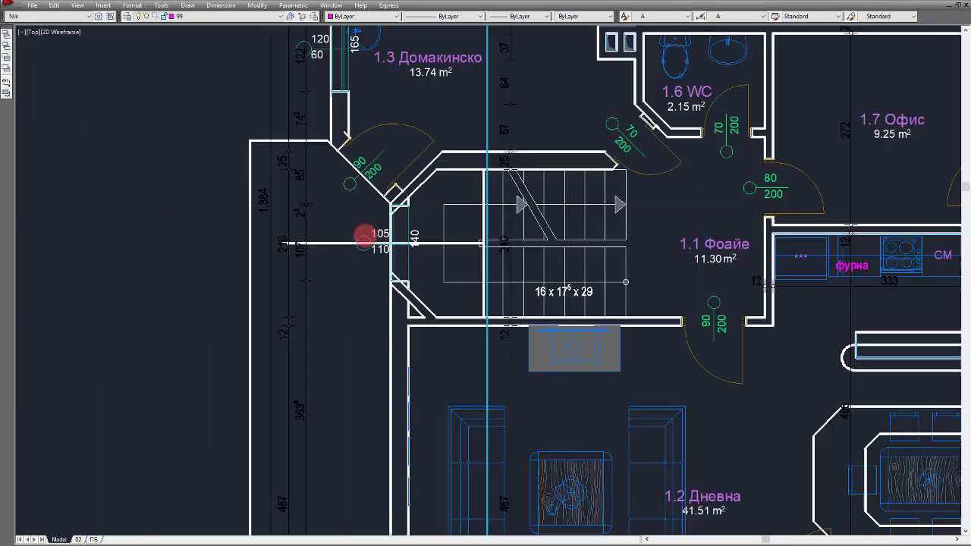
scroll(445, 178, "down", 7)
scroll(444, 177, "up", 12)
scroll(559, 221, "up", 2)
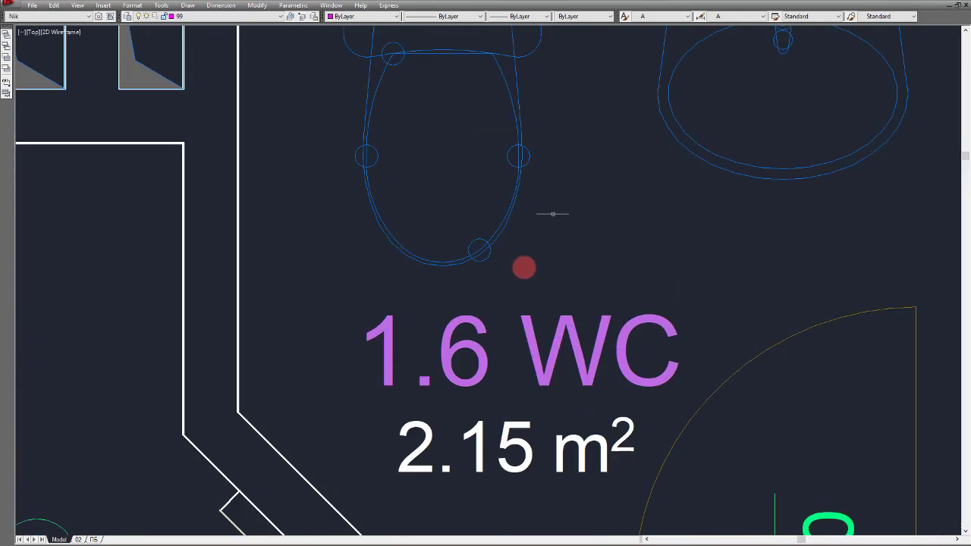
scroll(501, 281, "down", 12)
scroll(511, 395, "up", 4)
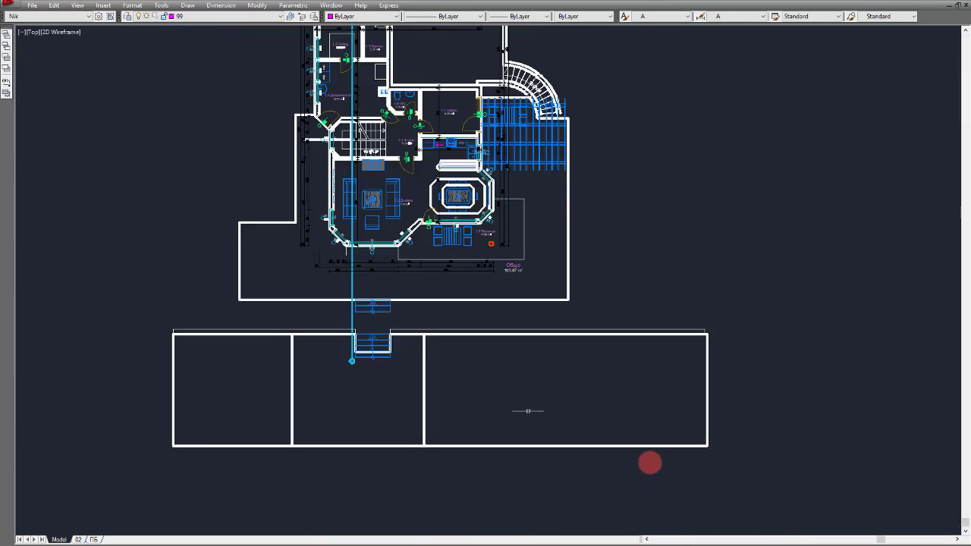
left_click(665, 468)
left_click(243, 430)
key("Delete")
Delete the left and right parts of the box's top line
left_click(236, 397)
left_click(189, 310)
key("Delete")
left_click(619, 387)
left_click(558, 324)
key("Delete")
Delete the white outline around the floor plan
scroll(489, 379, "down", 2)
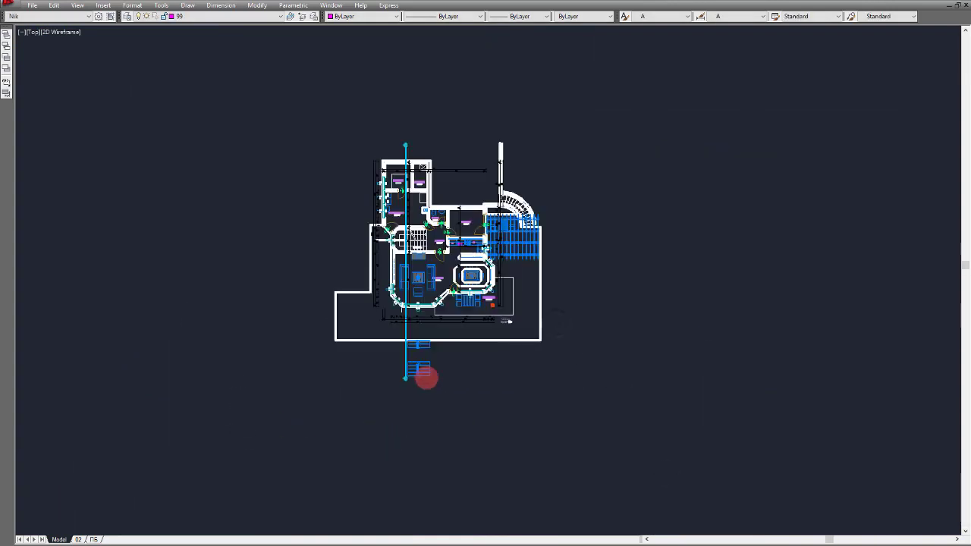
scroll(475, 326, "up", 2)
left_click(235, 337)
left_click(275, 357)
key("Delete")
left_click(565, 68)
Delete the stray horizontal line by the stair
scroll(306, 200, "up", 4)
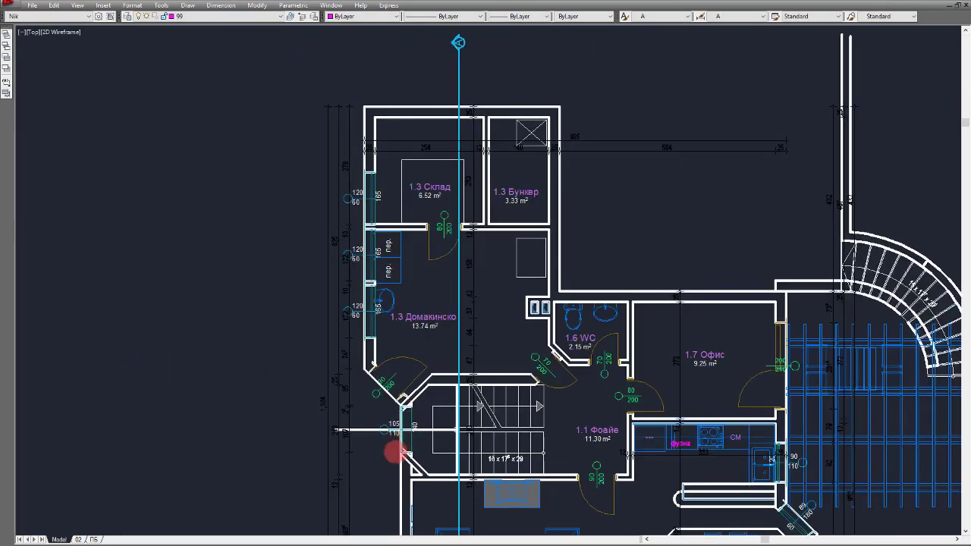
scroll(392, 451, "up", 3)
scroll(258, 394, "up", 5)
left_click(250, 380)
key("Delete")
left_click(353, 398)
scroll(287, 301, "down", 10)
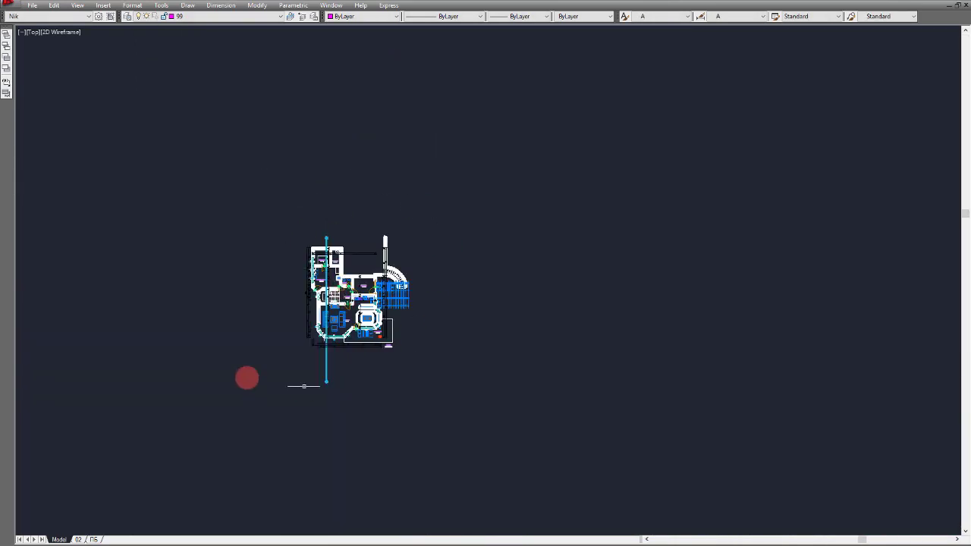
scroll(383, 281, "up", 4)
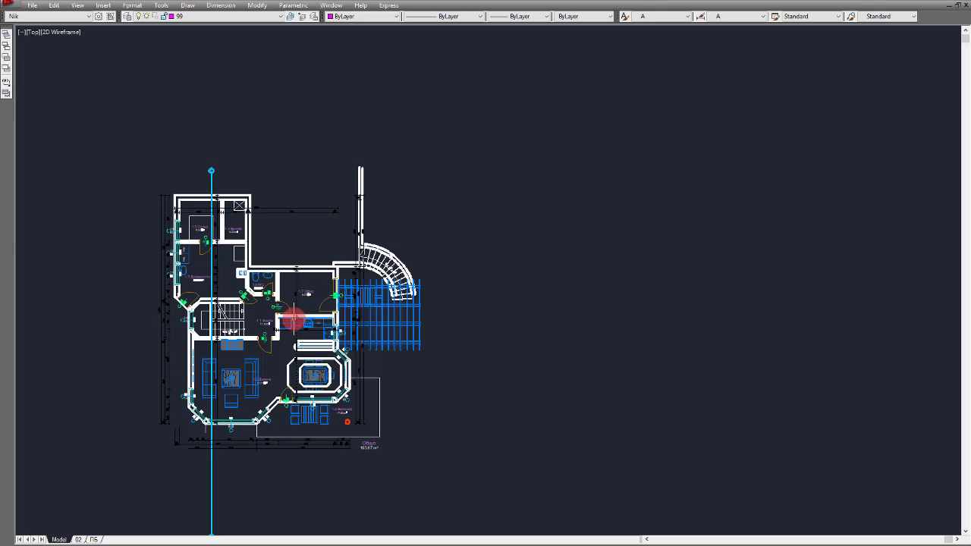
Cancel the half-typed command and window-select the entire floor plan
type("u")
key("Escape")
scroll(438, 280, "down", 5)
left_click(491, 396)
left_click(263, 198)
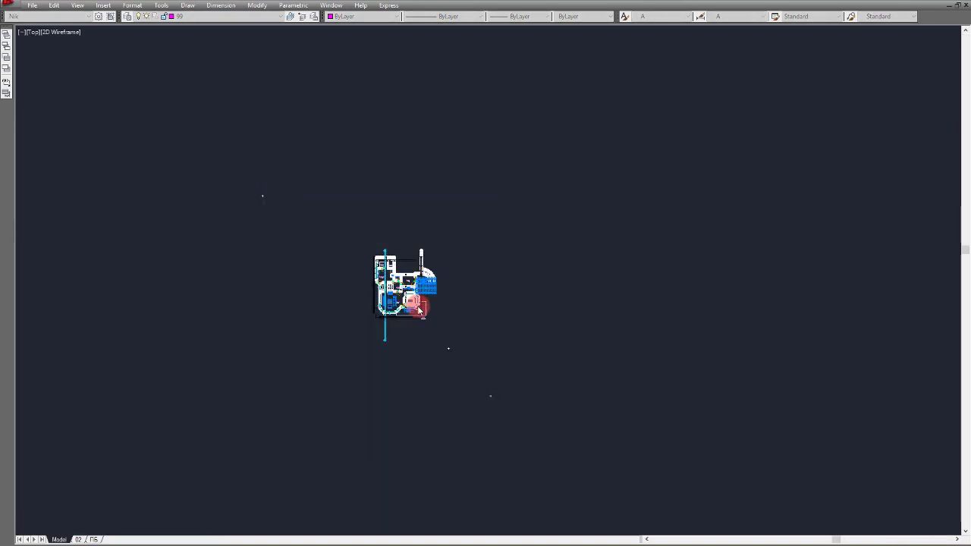
Copy the selected floor plan with a picked base point
left_click(403, 314)
left_click(461, 354)
left_click(261, 179)
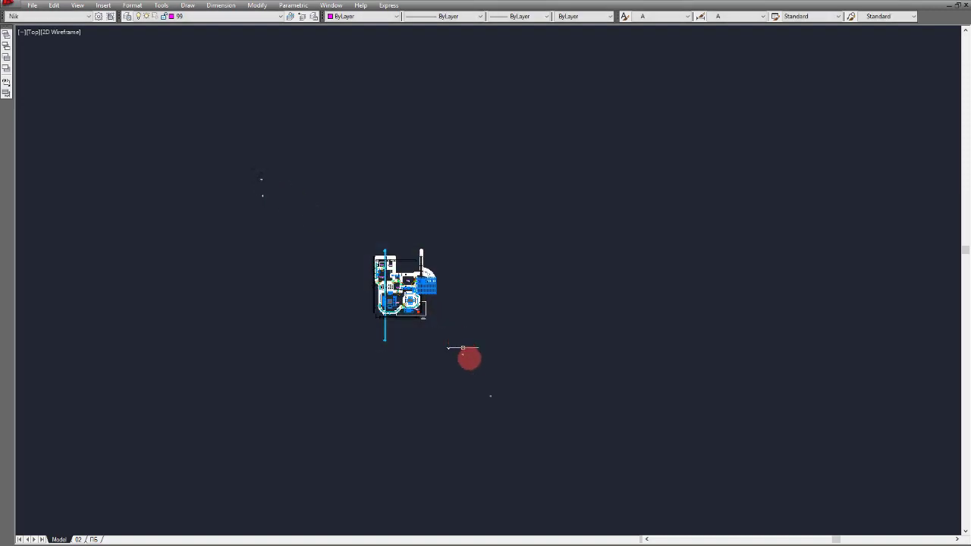
left_click(474, 365)
left_click(442, 364)
left_click(457, 338)
left_click(314, 198)
scroll(413, 305, "up", 10)
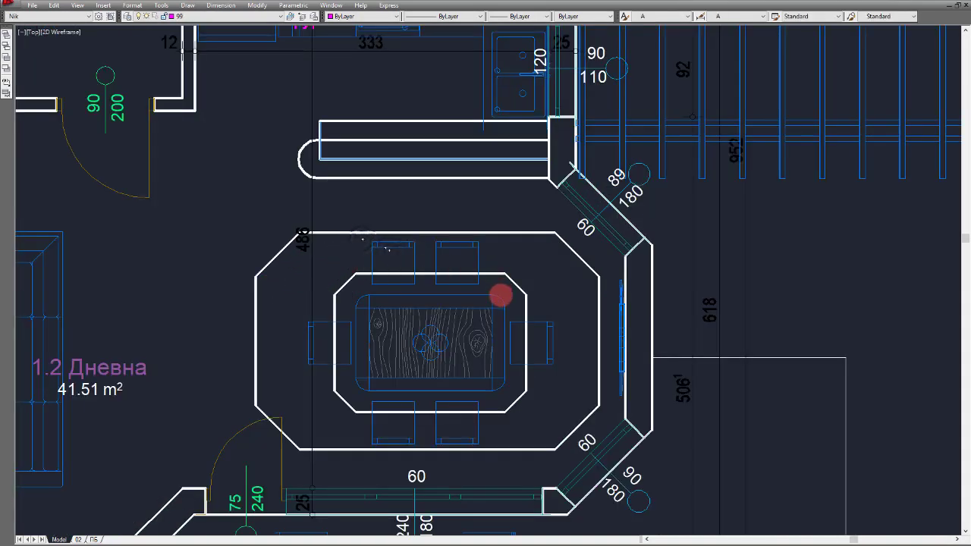
scroll(509, 311, "down", 4)
scroll(509, 311, "up", 7)
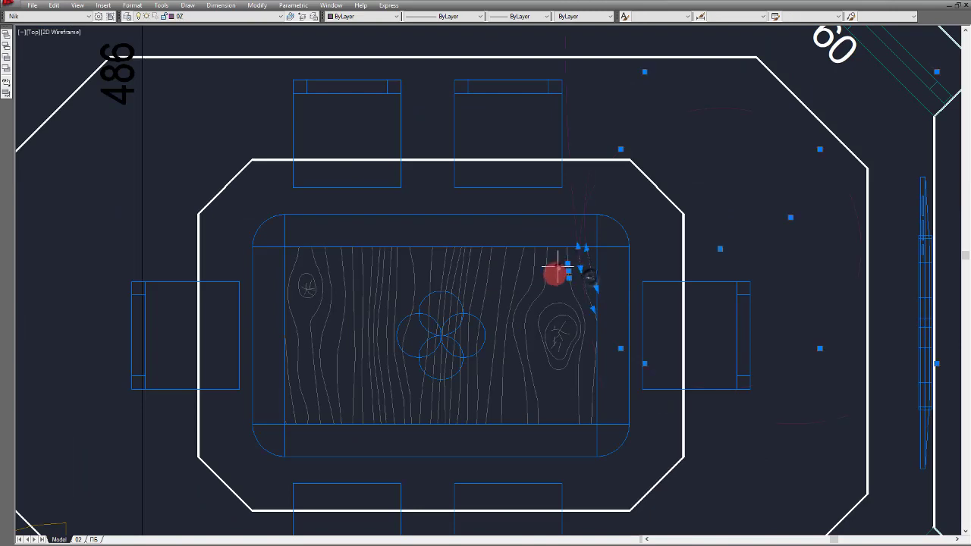
scroll(561, 274, "down", 4)
scroll(421, 121, "up", 6)
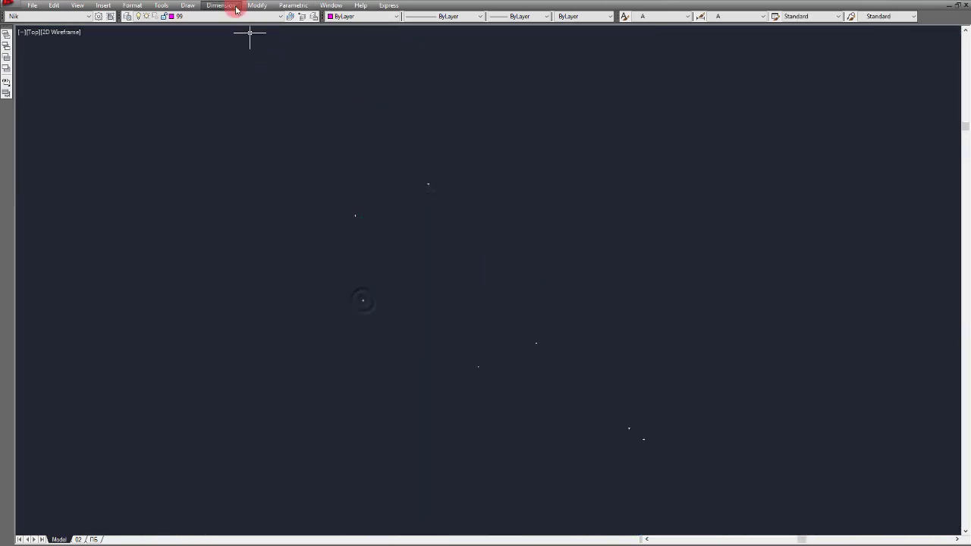
Switch to 0037 last.dwg and paste the floor plan to the right of the other two
left_click(328, 6)
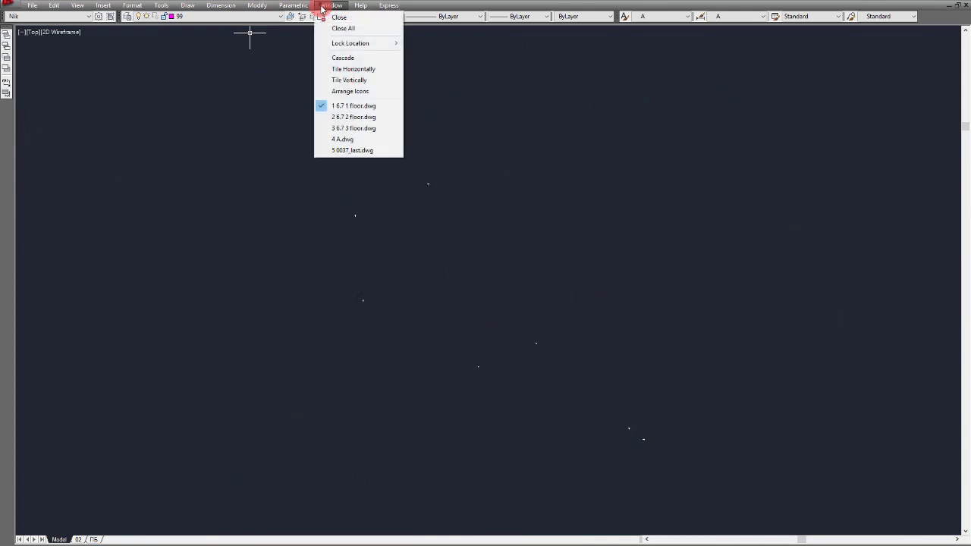
left_click(360, 152)
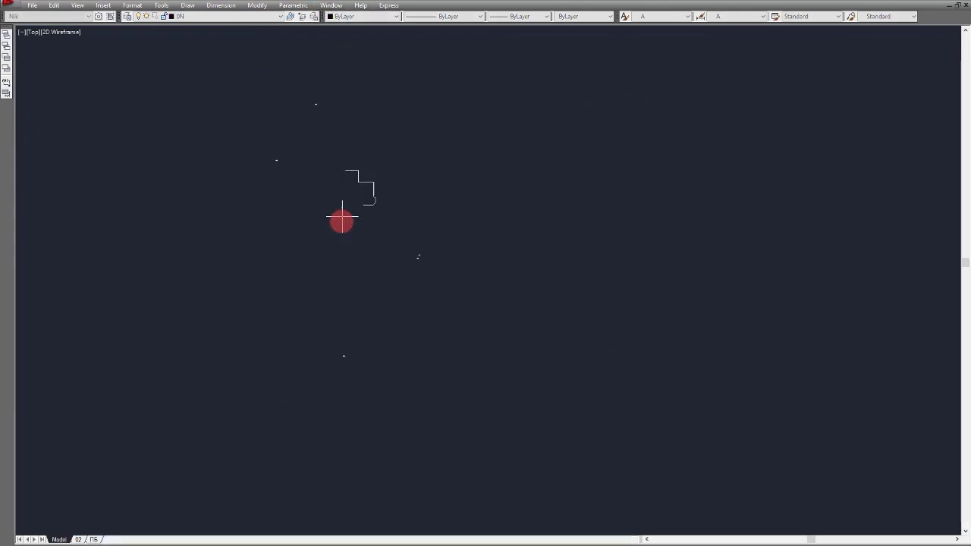
left_click(336, 234)
left_click(330, 5)
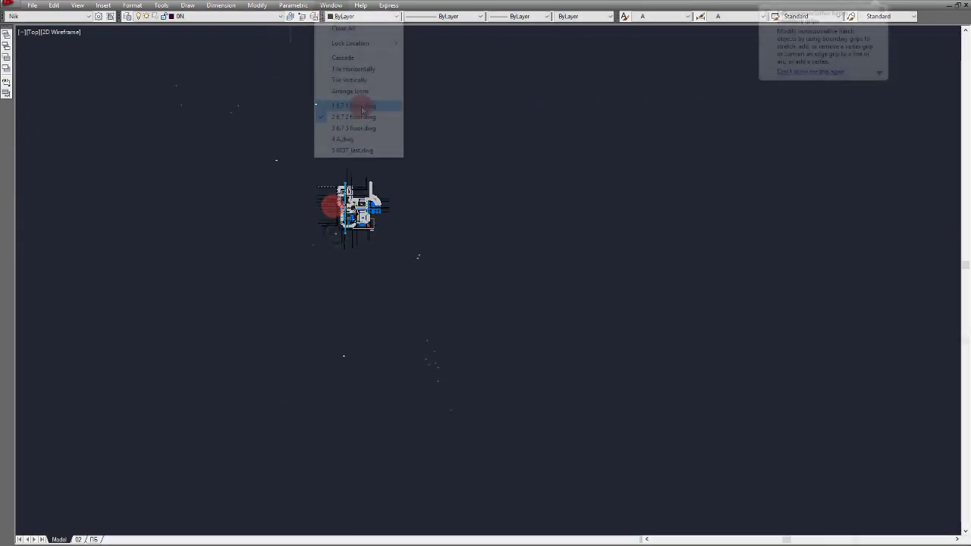
left_click(360, 151)
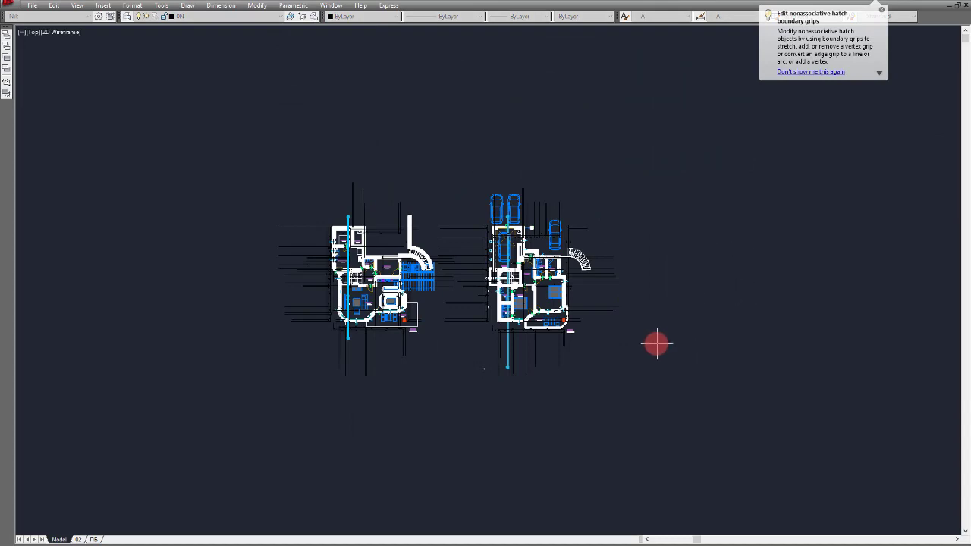
left_click(653, 346)
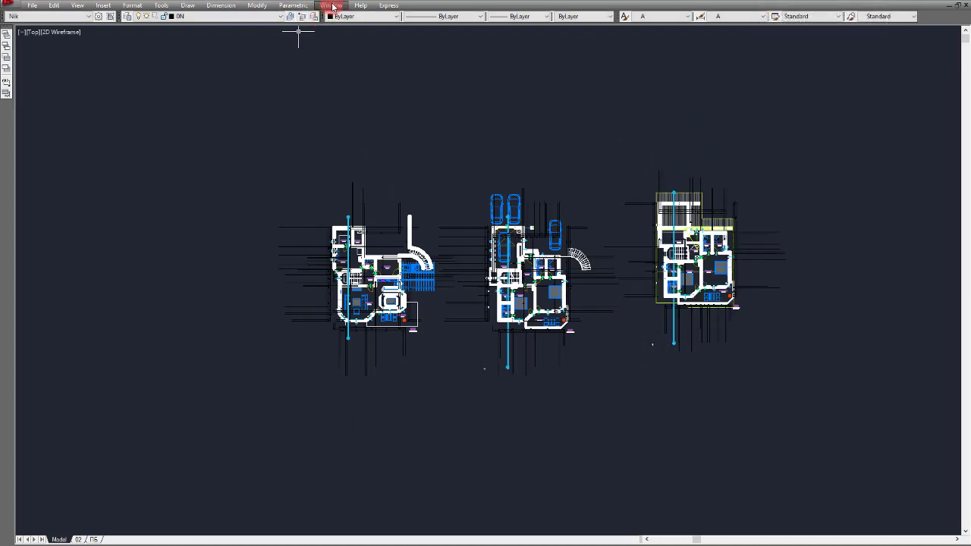
left_click(331, 5)
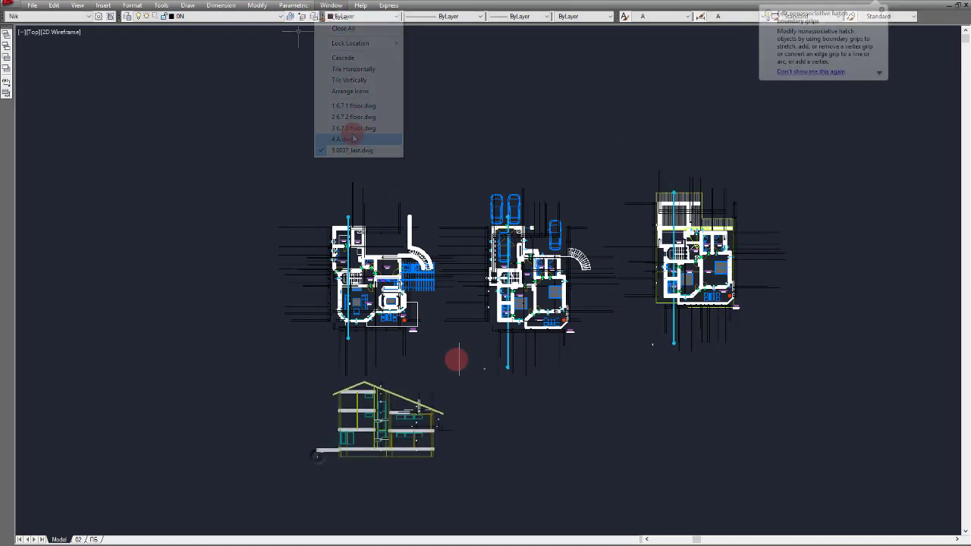
scroll(304, 336, "up", 10)
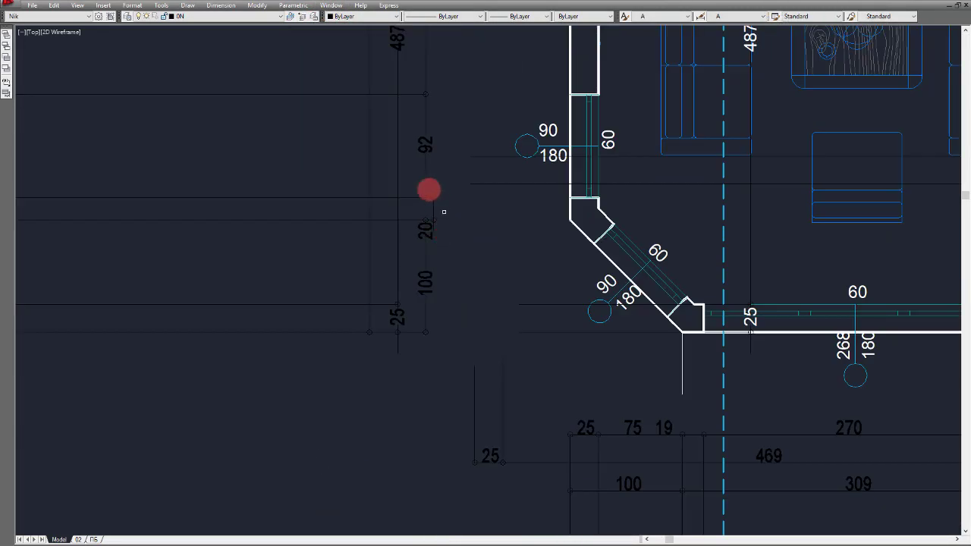
Select all dimensions similar to the 92 dimension and give them text style AC and dimension style A
scroll(429, 190, "up", 4)
left_click(422, 152)
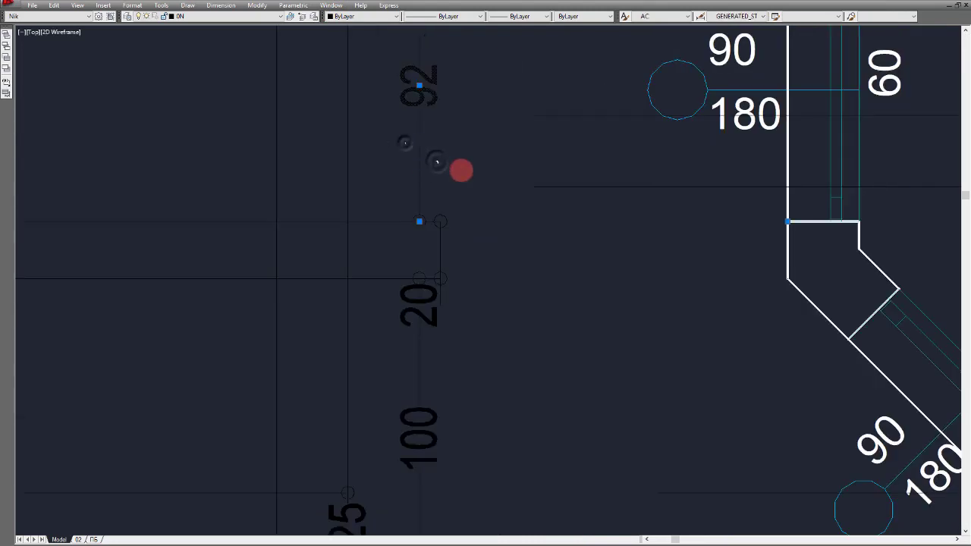
right_click(461, 170)
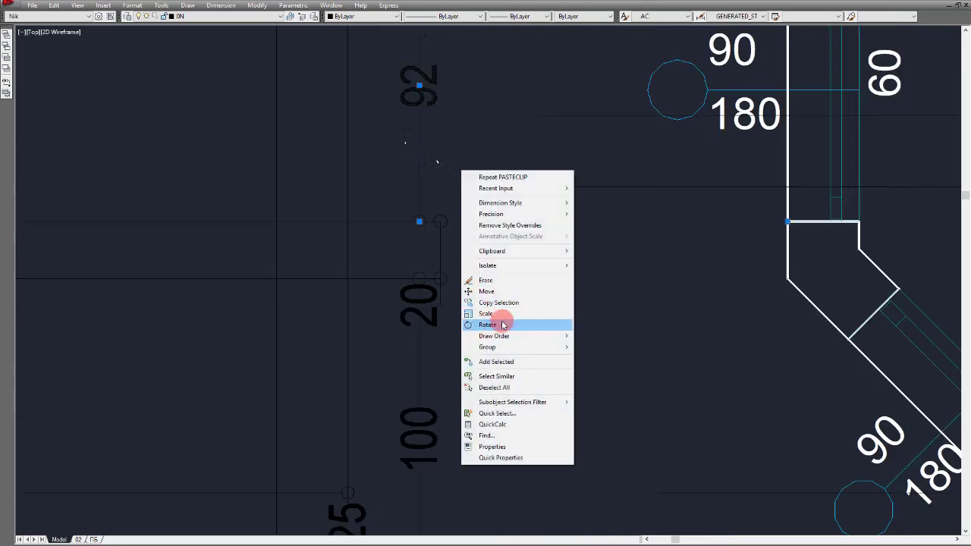
left_click(521, 377)
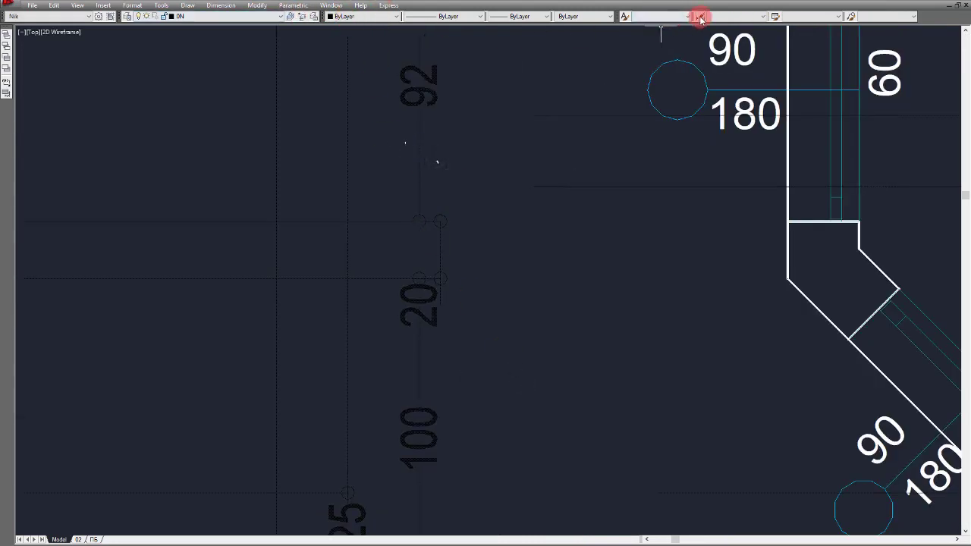
left_click(674, 16)
left_click(677, 29)
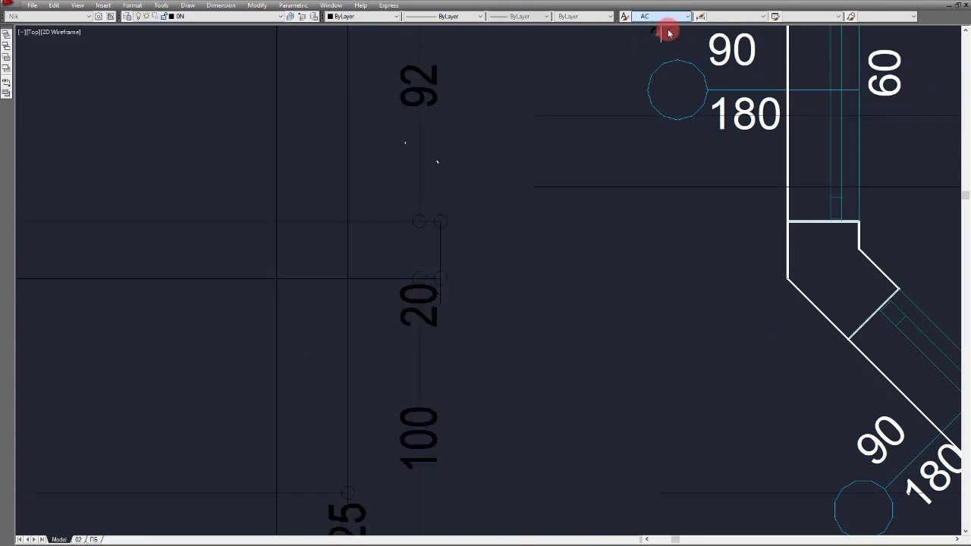
left_click(726, 16)
left_click(740, 126)
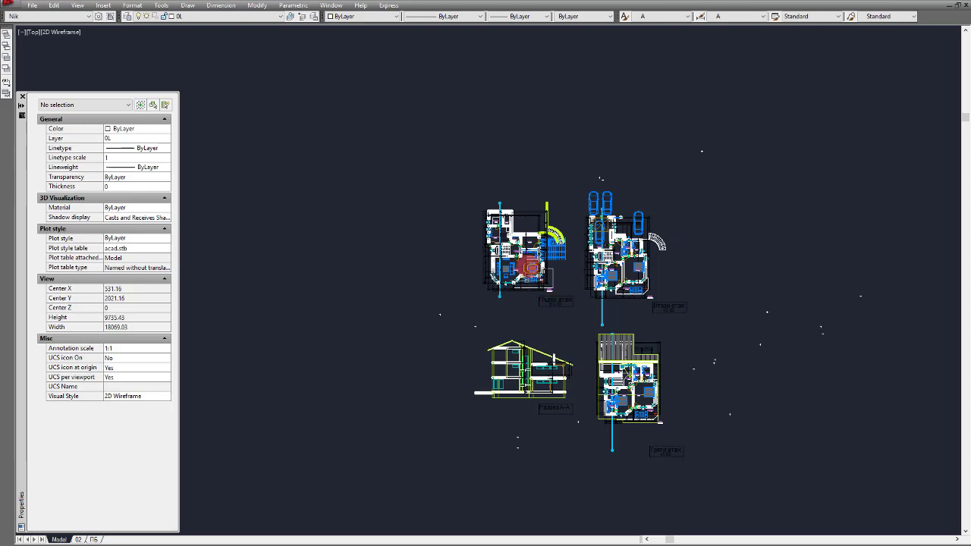
scroll(524, 257, "up", 4)
scroll(513, 273, "down", 7)
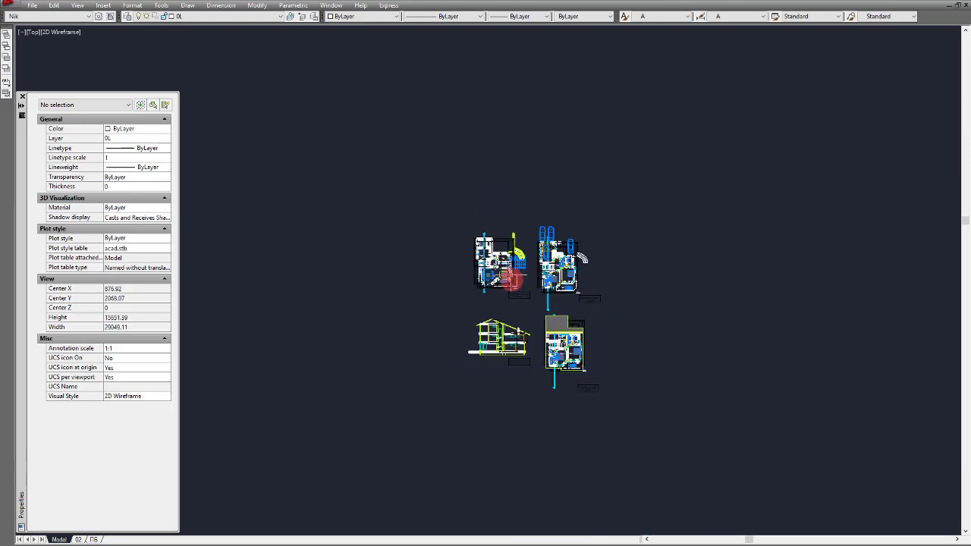
scroll(481, 258, "up", 9)
scroll(480, 258, "down", 6)
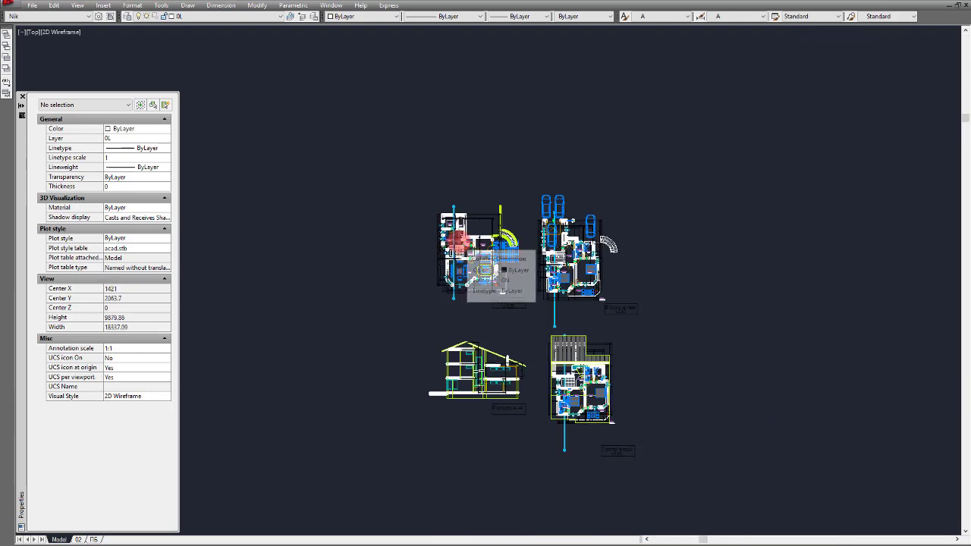